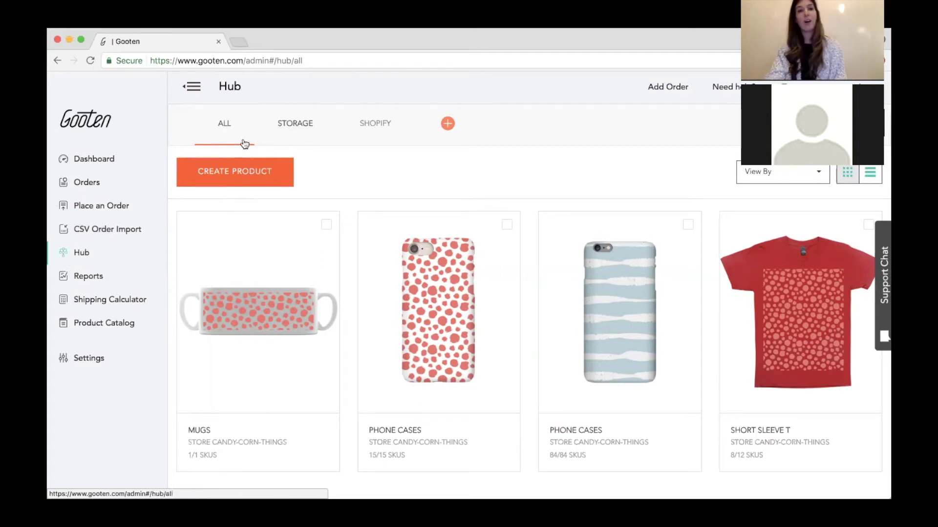
View the products kept in storage and the available options for adding an order
click(304, 130)
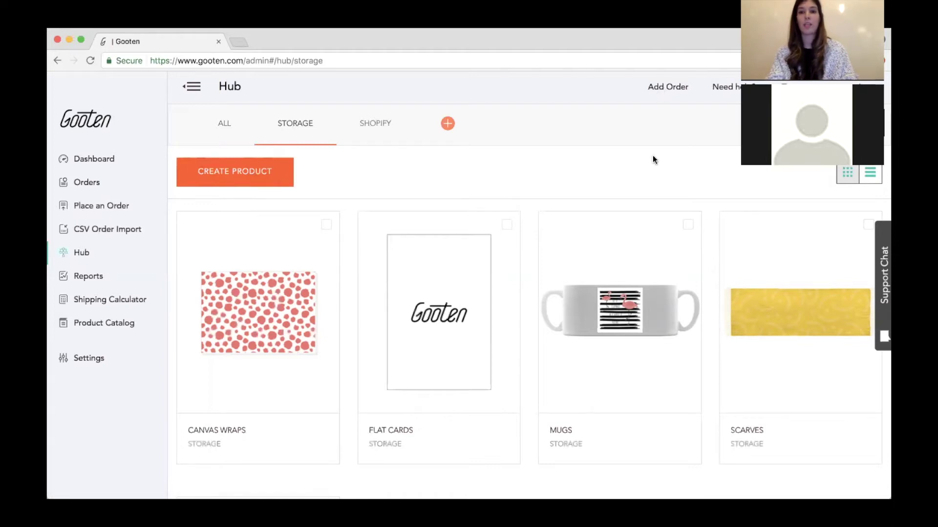
click(659, 90)
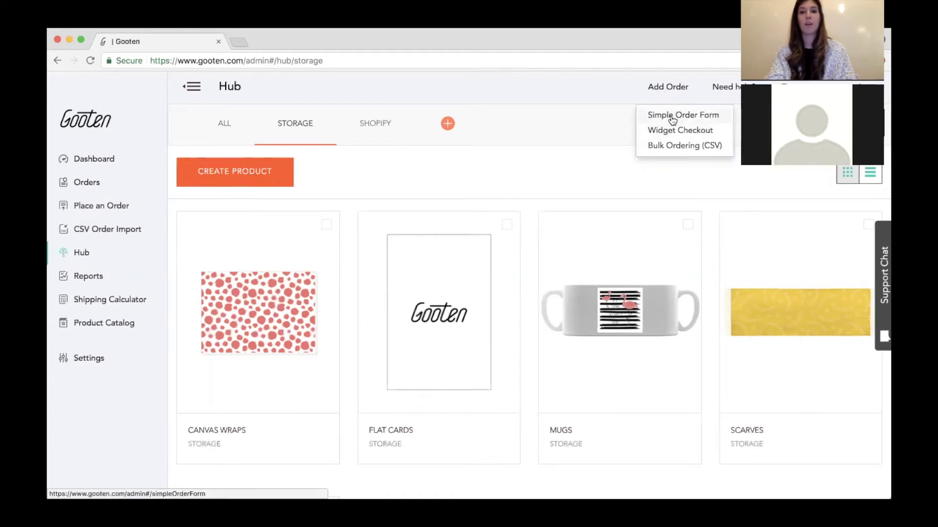
click(553, 181)
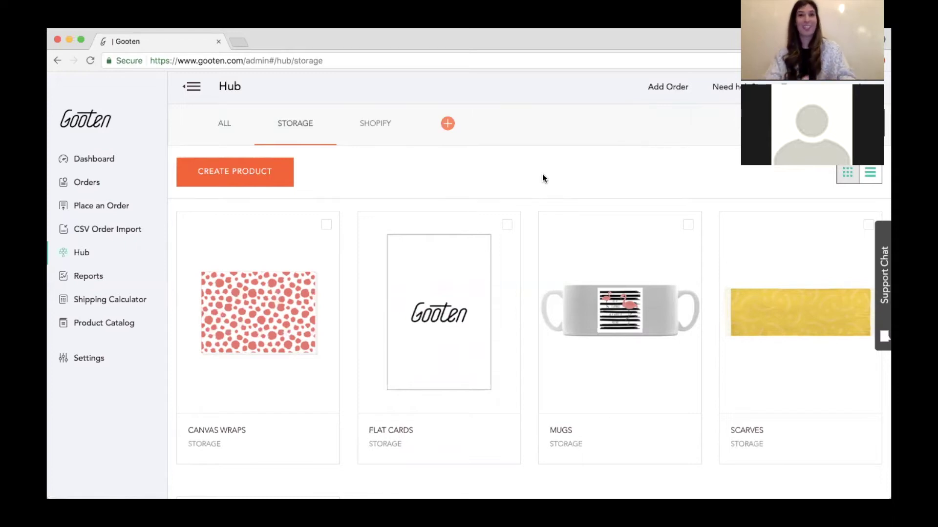
View the connected Shopify store's products and the form for connecting another Shopify store, and return to the Hub
click(375, 134)
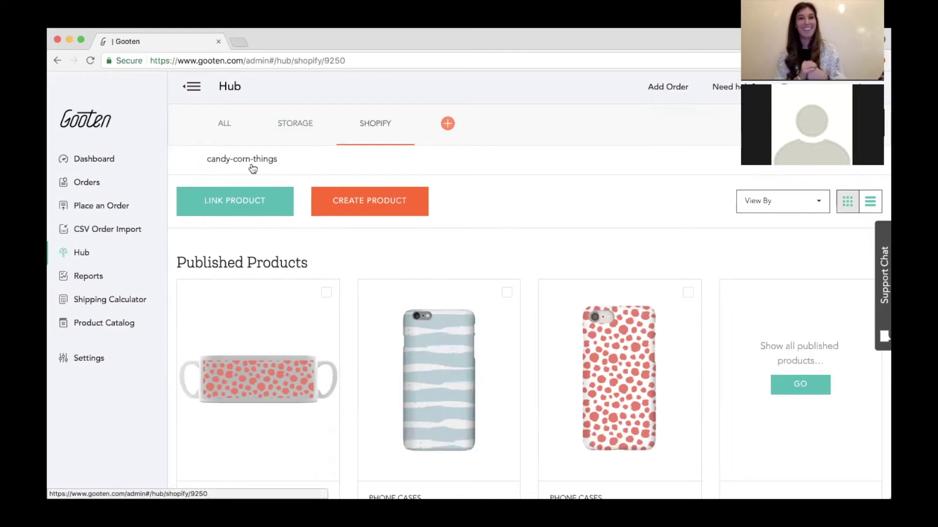
click(444, 127)
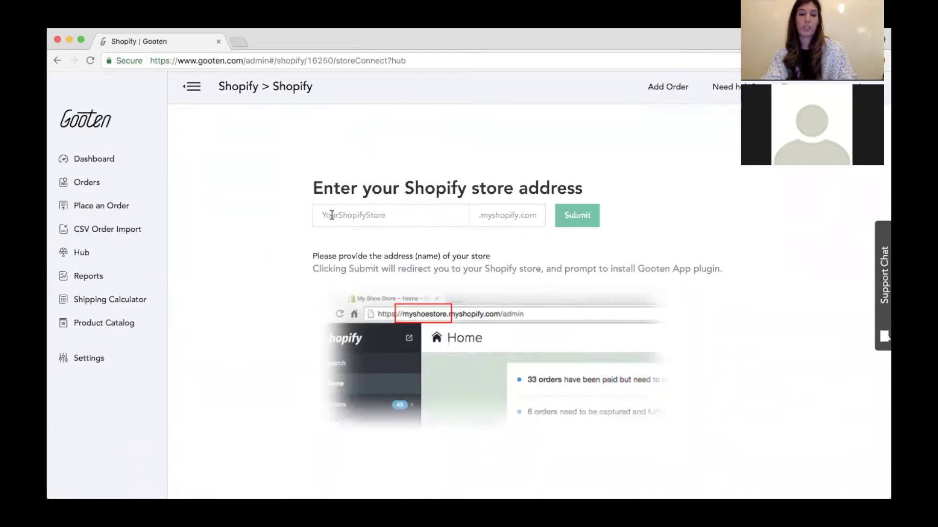
click(375, 216)
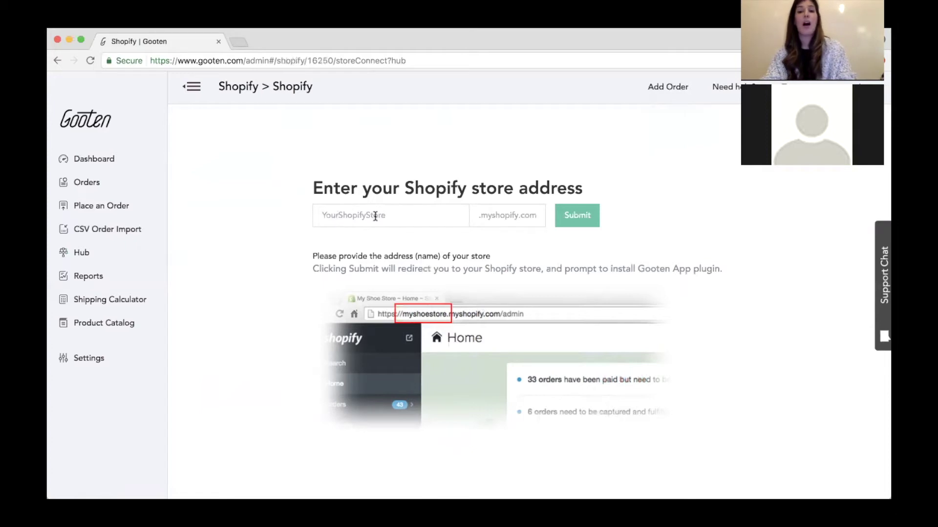
click(100, 255)
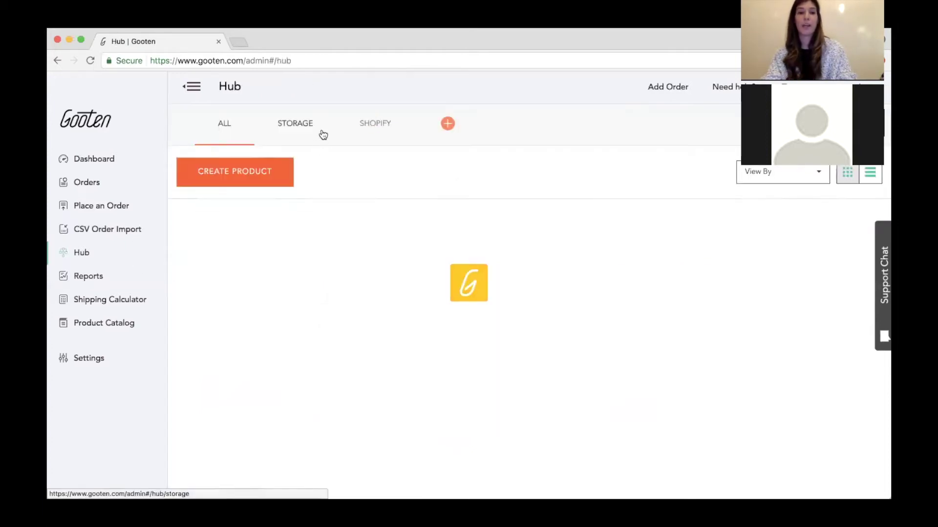
Check the Shopify store's products and examine the full Hub product collection for each item's store and SKU status
click(378, 137)
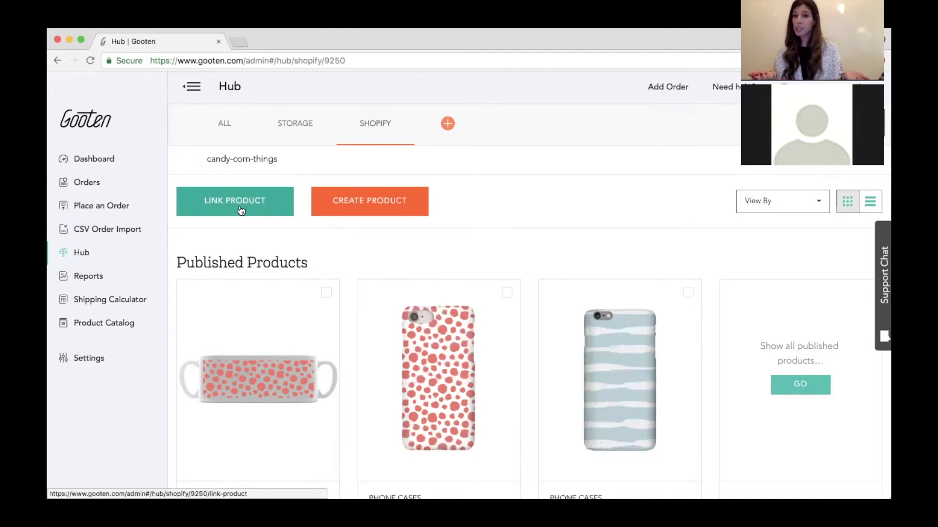
click(225, 128)
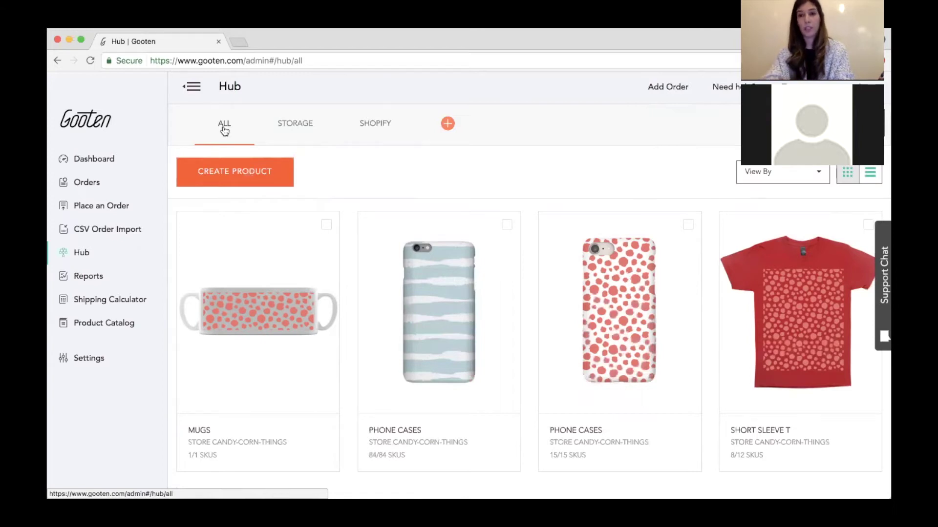
scroll(377, 209, down, 3)
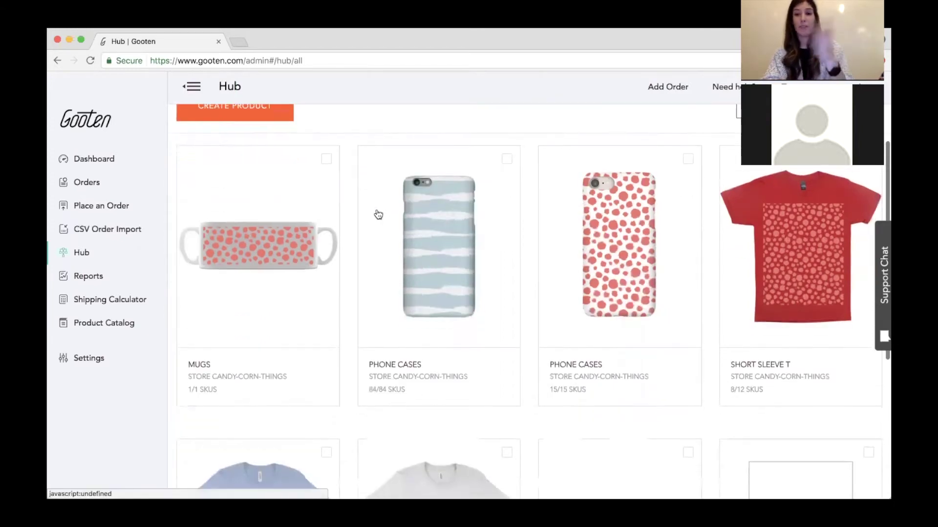
scroll(377, 213, down, 1)
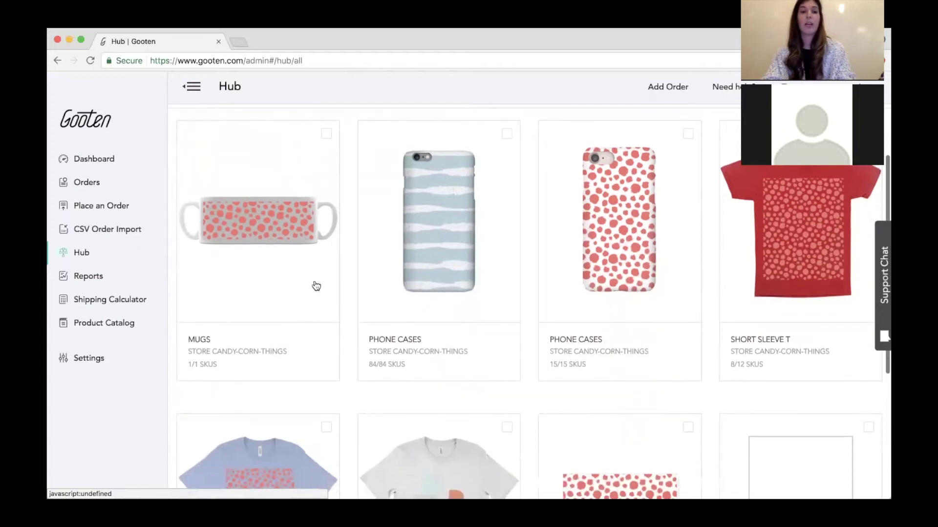
scroll(244, 317, down, 2)
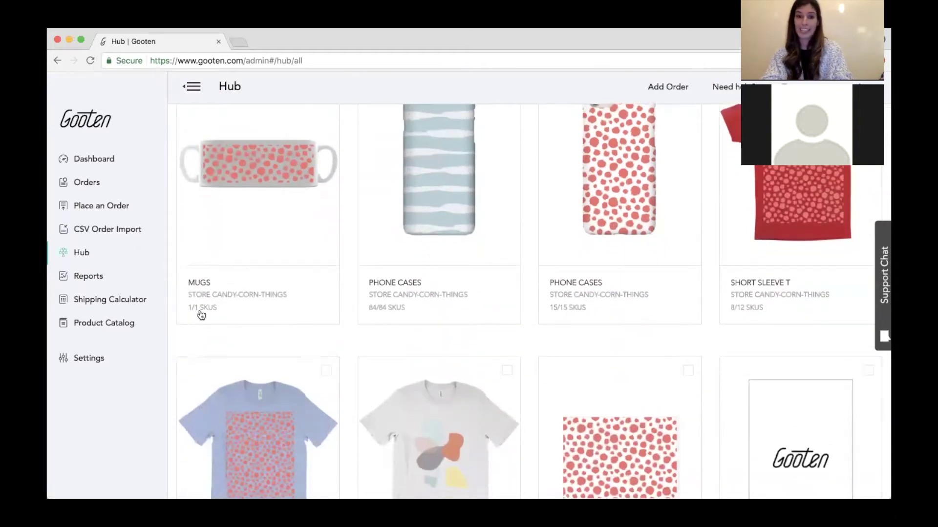
scroll(201, 315, down, 1)
scroll(345, 215, down, 3)
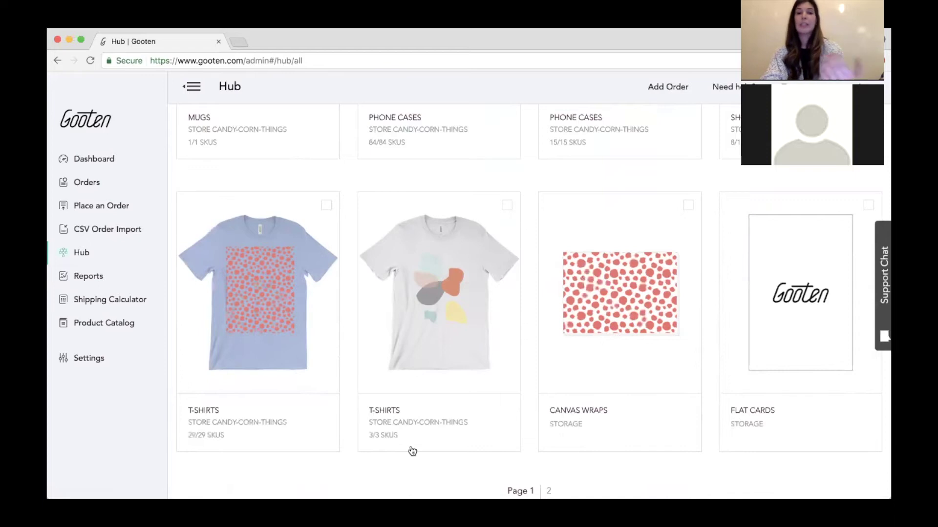
scroll(411, 450, up, 5)
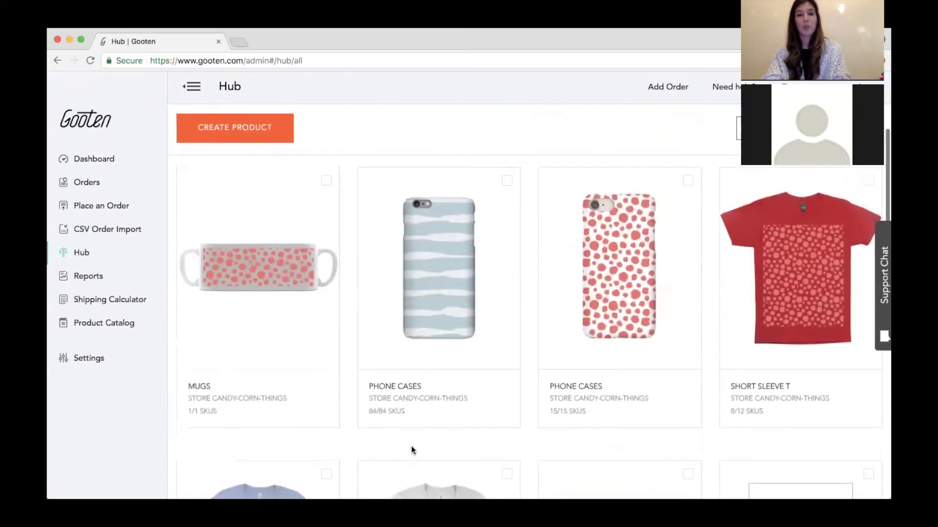
scroll(411, 449, up, 1)
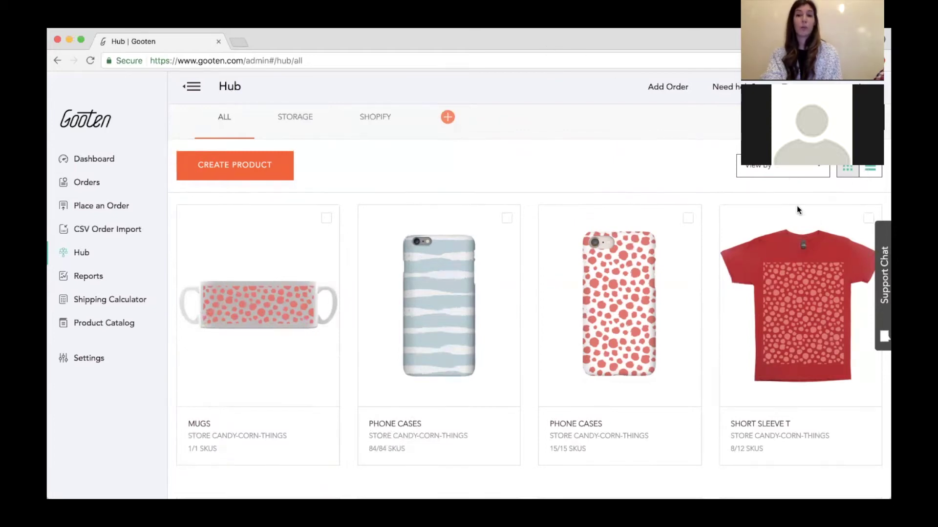
Review all, Shopify and storage products as a list, and return to the grid layout
click(871, 171)
scroll(528, 217, down, 2)
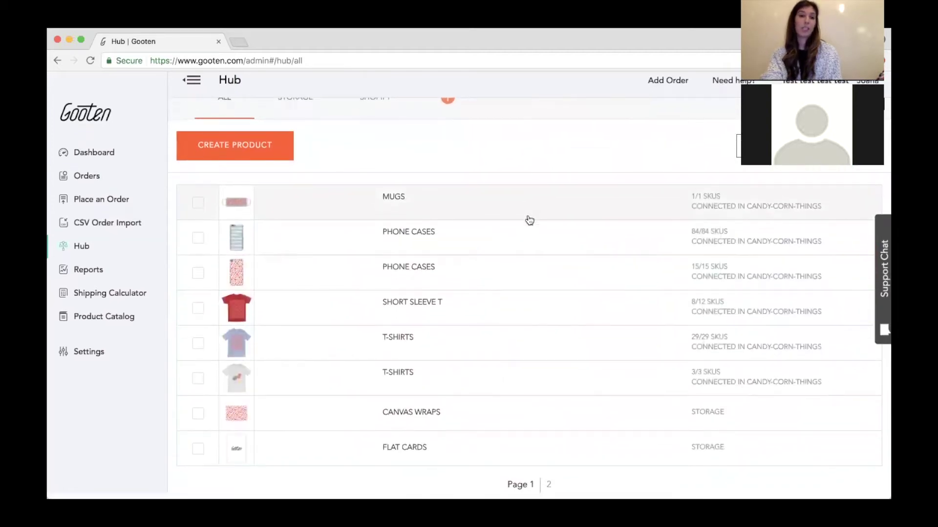
scroll(529, 221, up, 2)
click(369, 129)
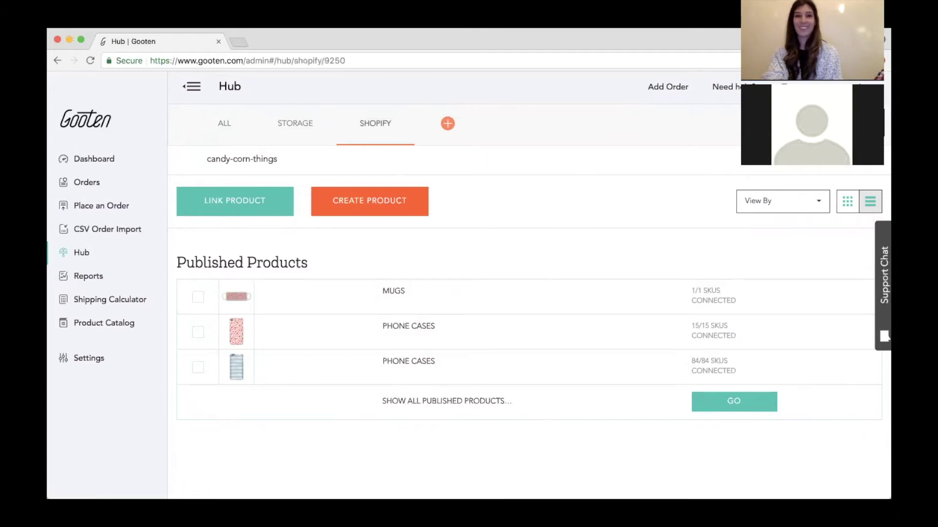
click(306, 126)
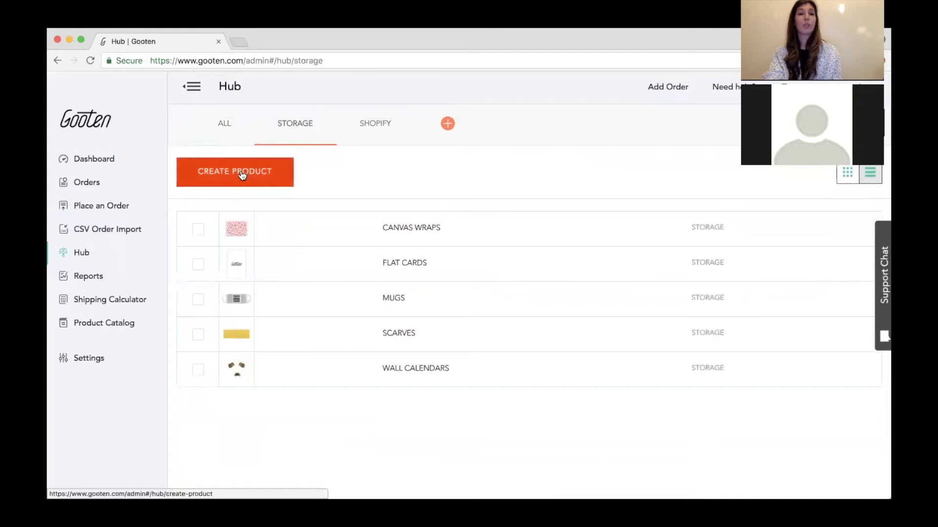
click(847, 173)
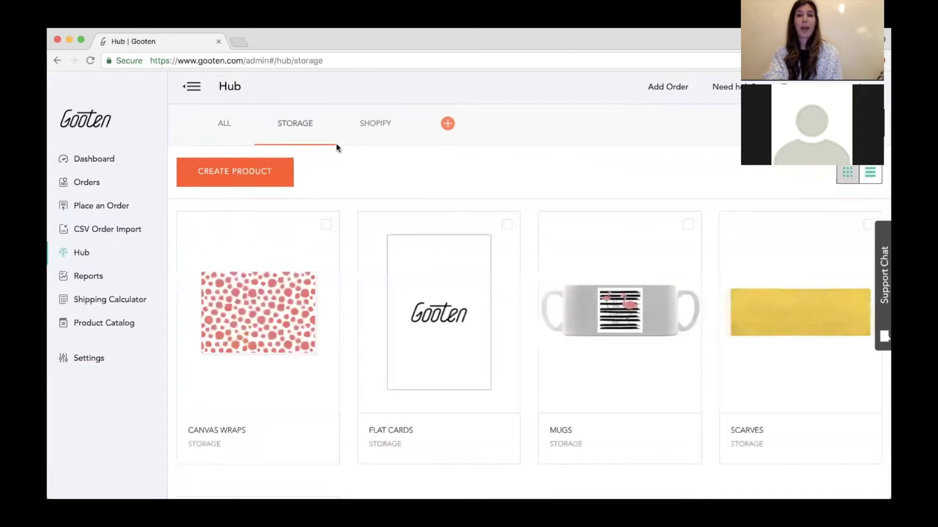
Revisit the full product collection and begin creating a new product from storage
click(222, 135)
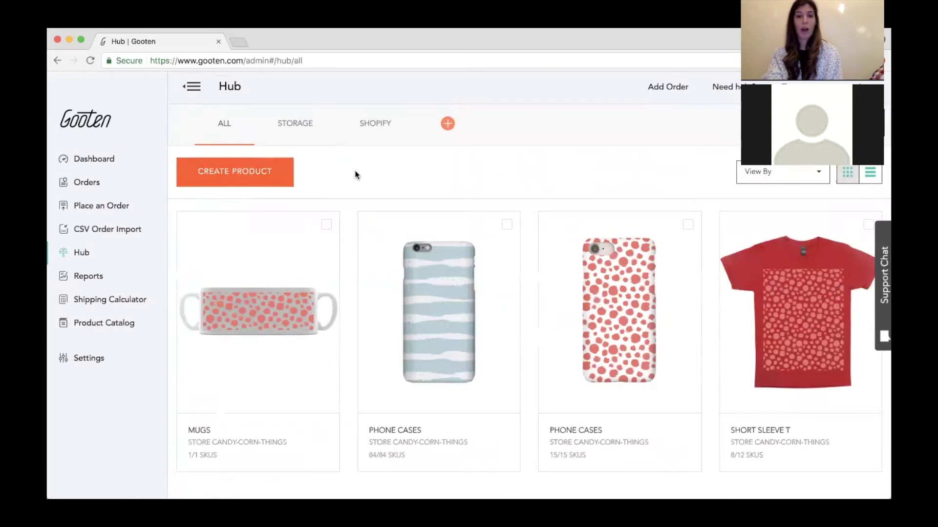
click(310, 126)
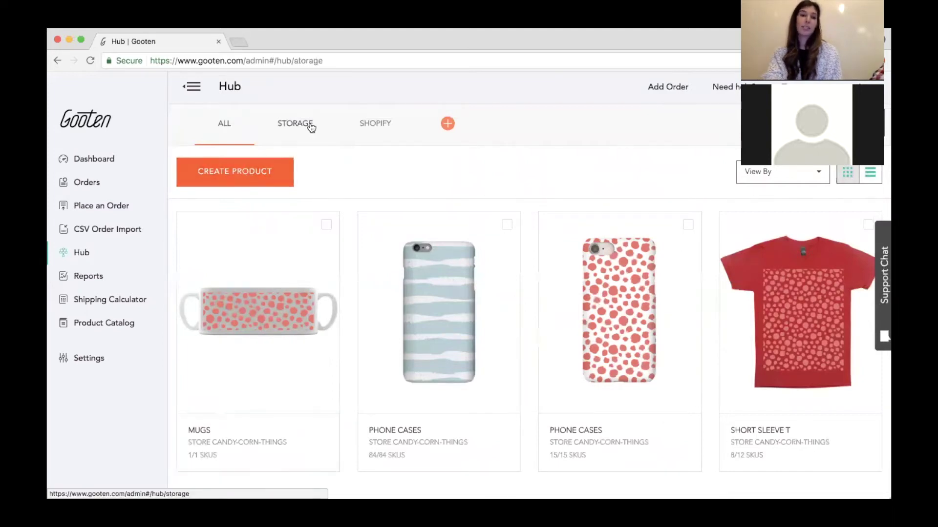
click(255, 168)
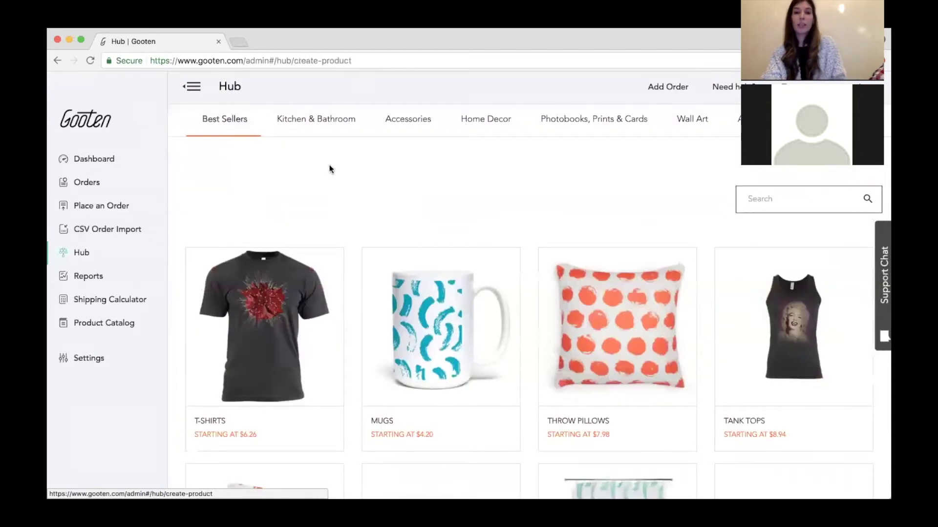
Examine the best-selling products and the product categories available for a new product
mouse_move(457, 128)
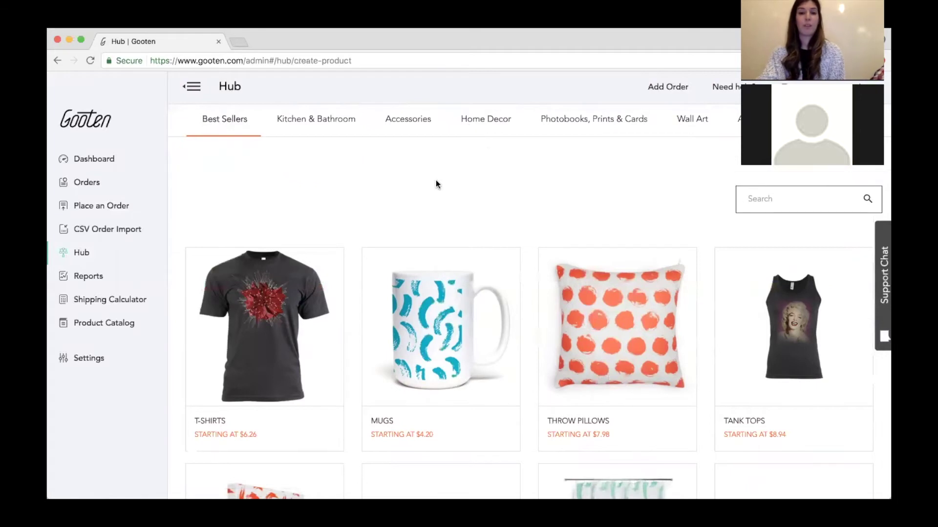
scroll(436, 184, down, 4)
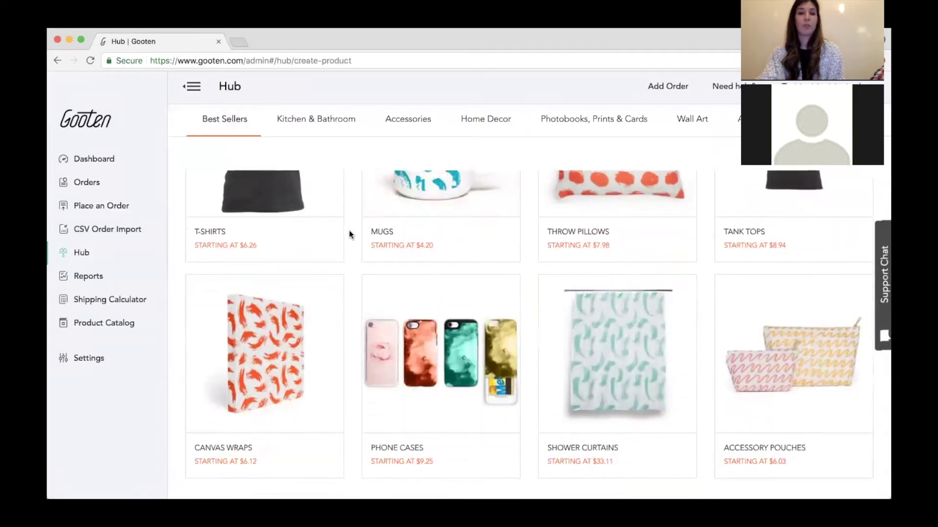
scroll(348, 230, up, 4)
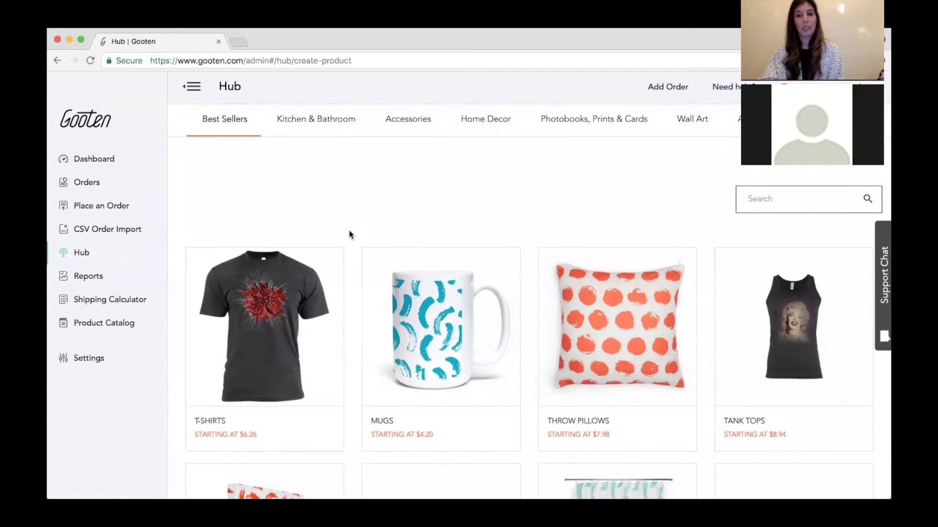
mouse_move(530, 118)
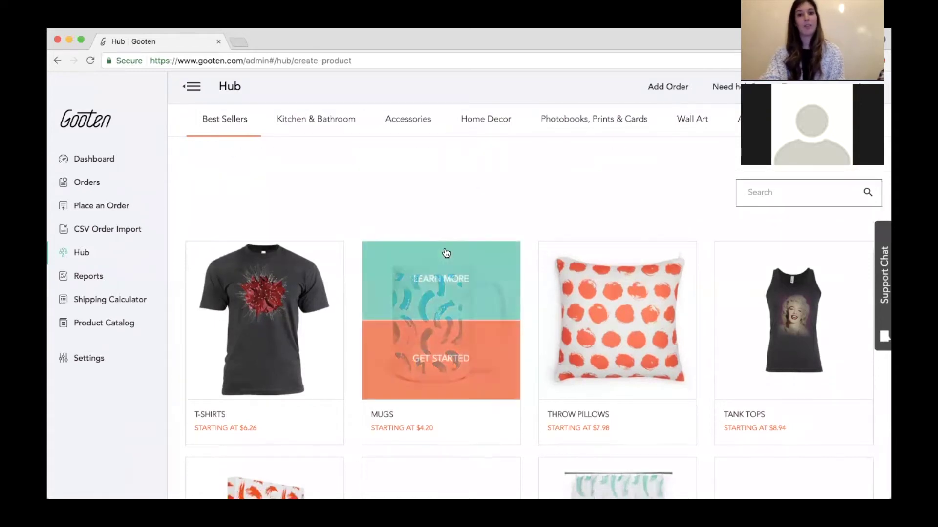
scroll(444, 248, down, 4)
scroll(658, 346, up, 4)
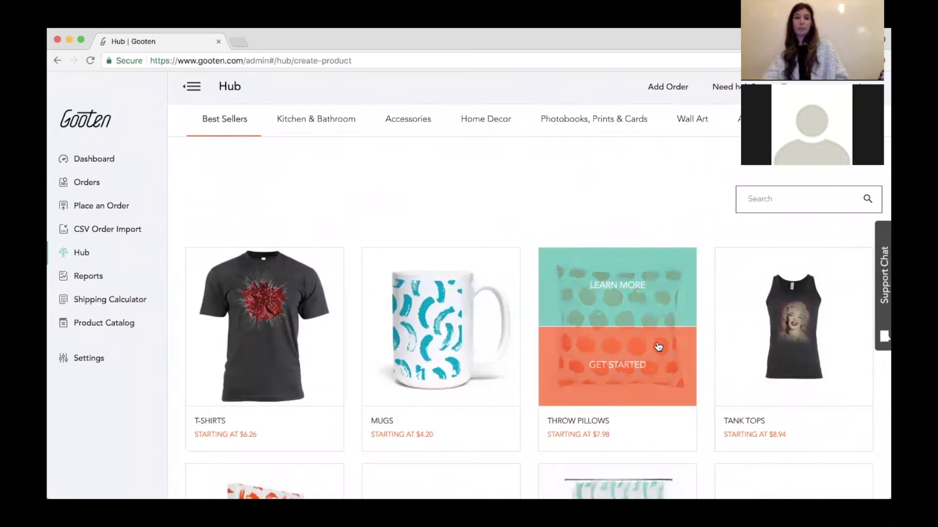
mouse_move(606, 117)
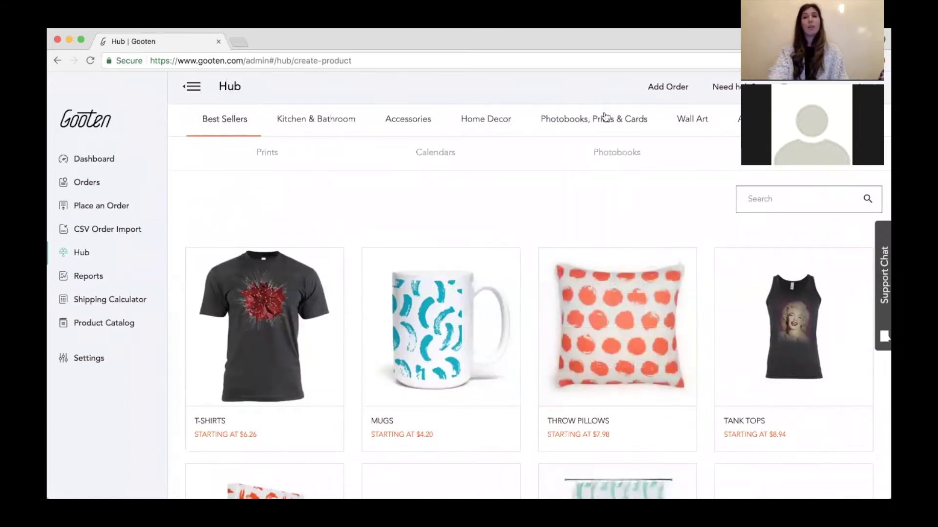
Show the Bedroom products in Home Decor and read the pillow shams' price, shipping and material details
click(493, 152)
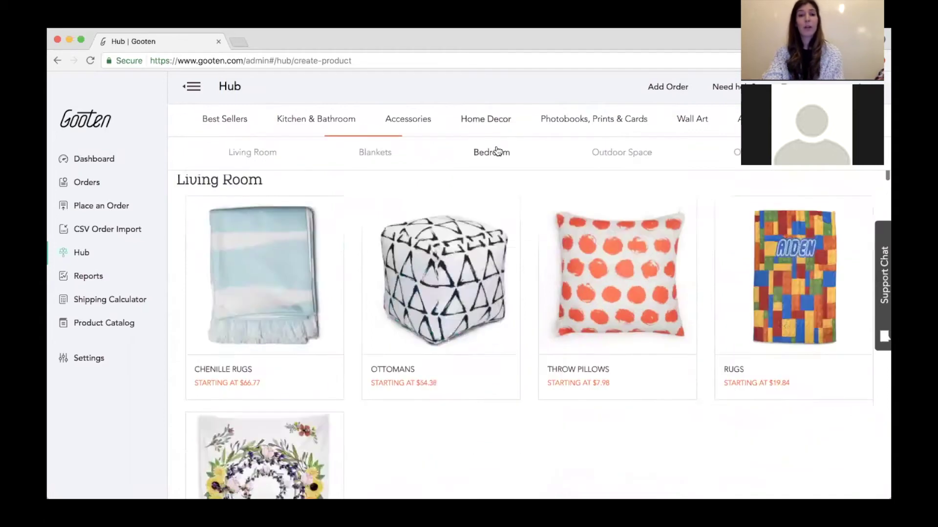
mouse_move(471, 238)
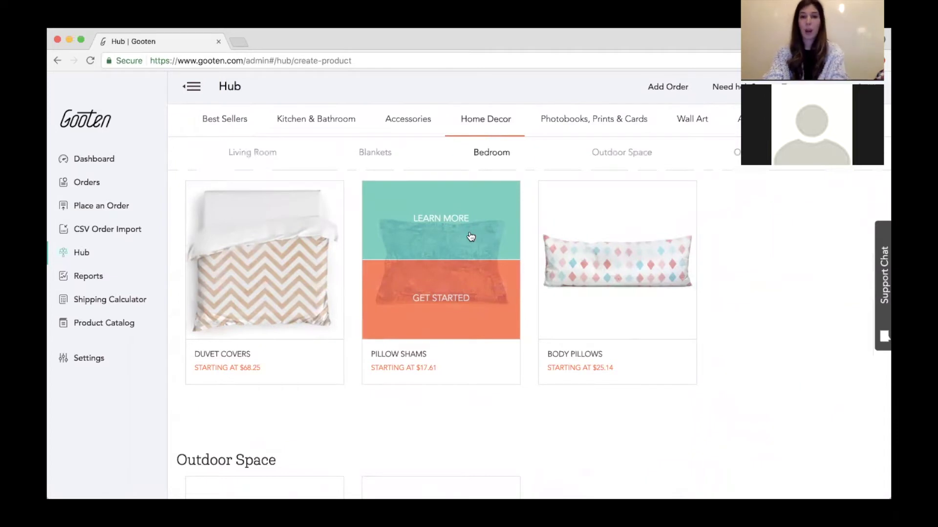
click(467, 231)
scroll(731, 204, down, 8)
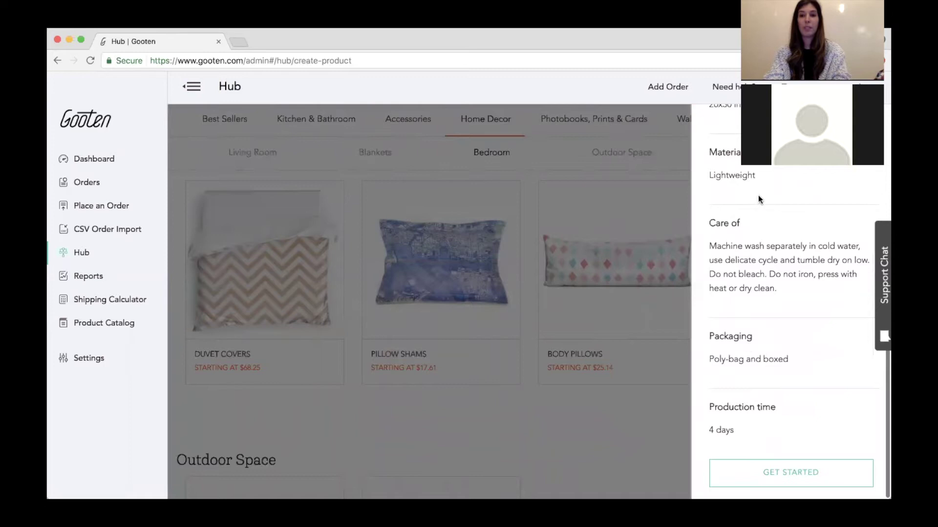
scroll(787, 317, up, 10)
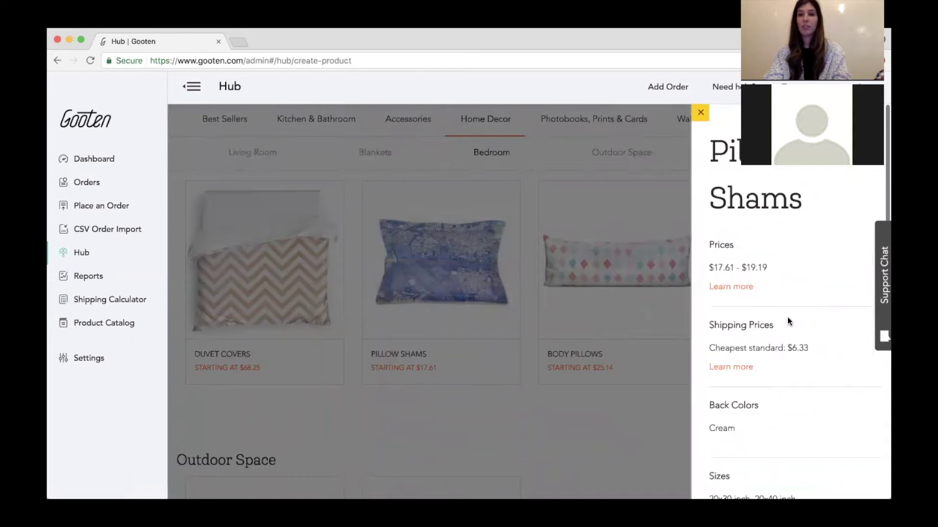
click(593, 243)
Search the products available for creation for "tsh"
mouse_move(410, 300)
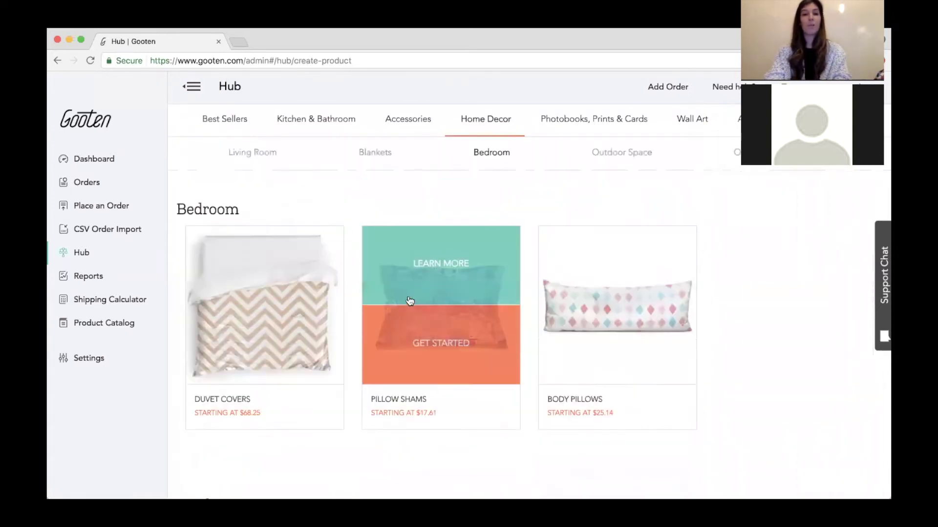
scroll(410, 301, up, 15)
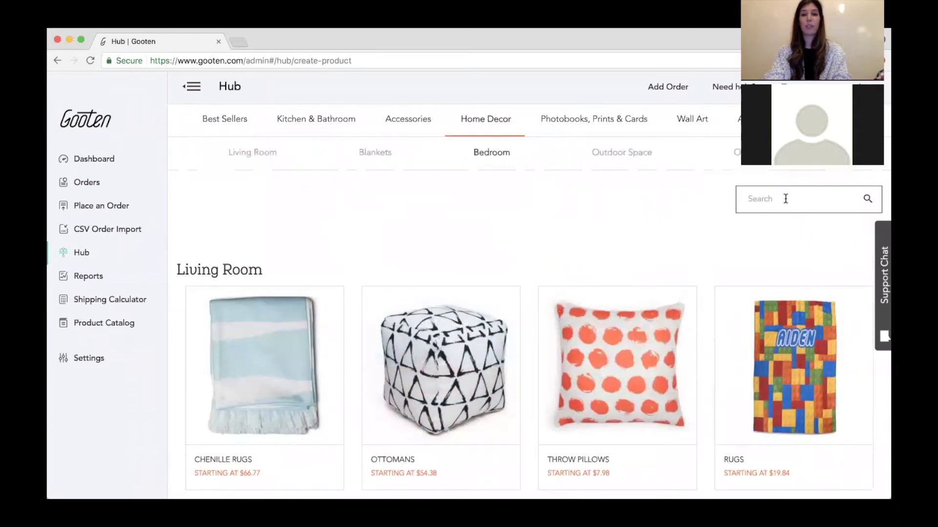
text(tsh)
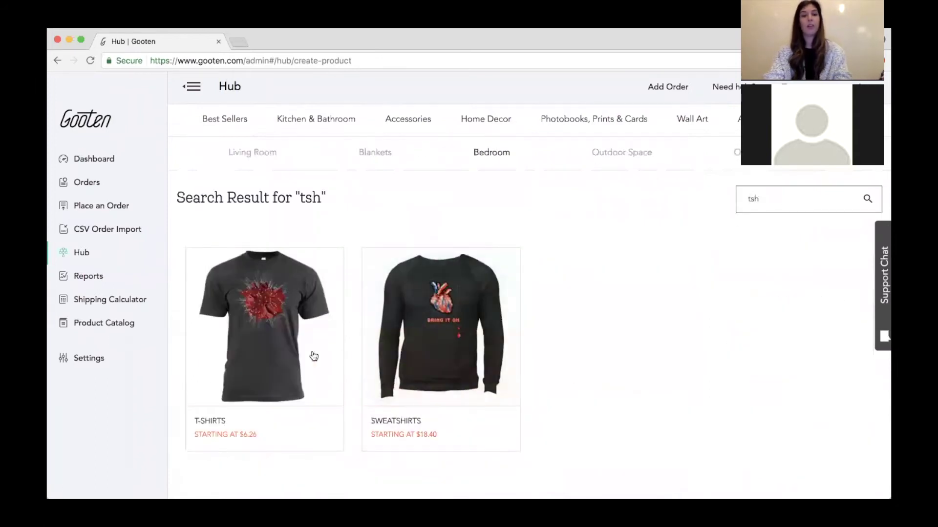
Broaden the product search to "t" and narrow it again to "tsh"
mouse_move(304, 369)
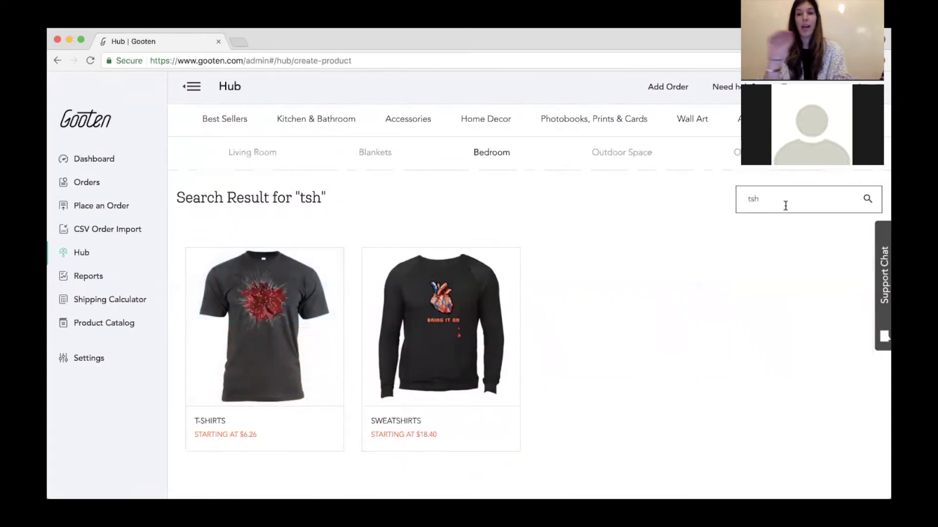
key(BackSpace)
key(BackSpace)
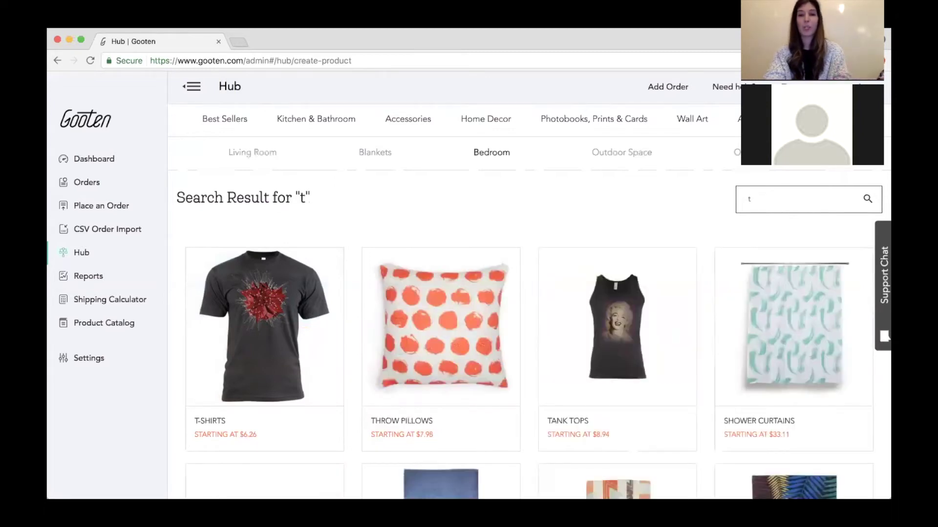
text(sh)
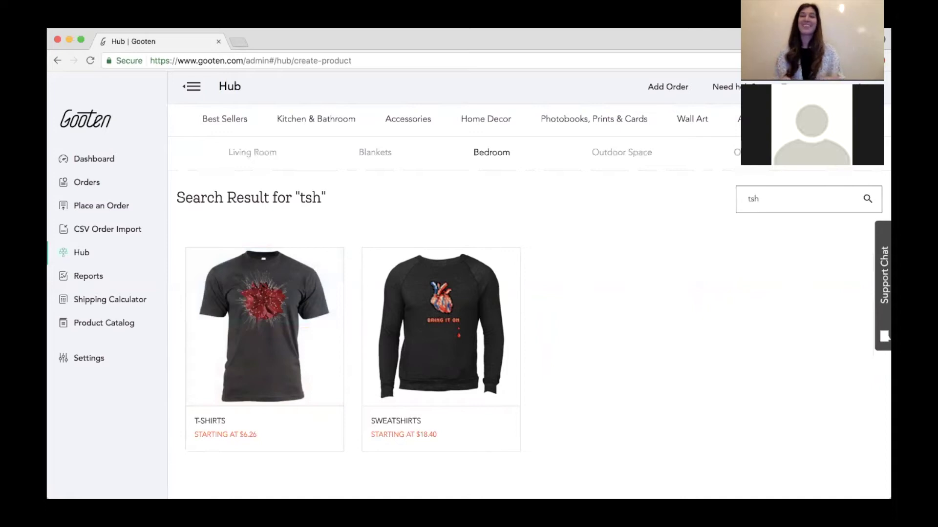
Get started with the T-Shirts product and browse through its preview images
mouse_move(280, 297)
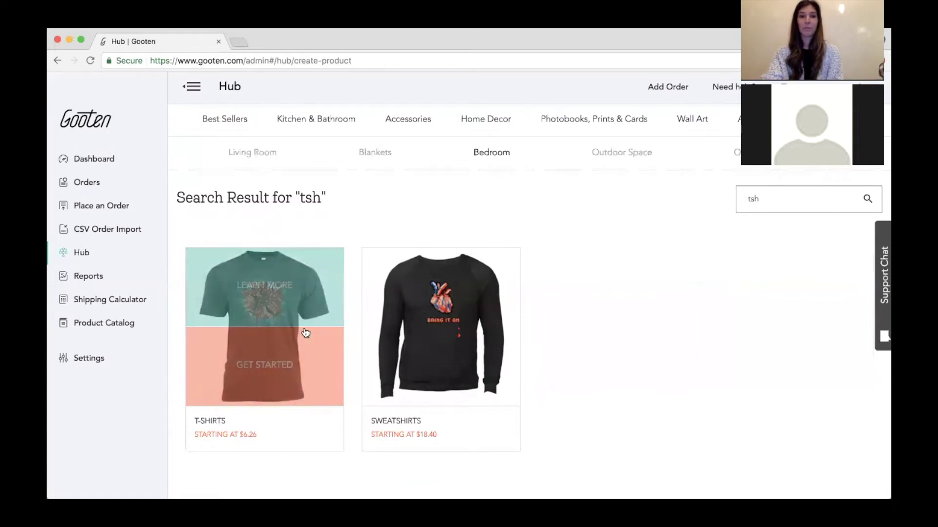
click(280, 364)
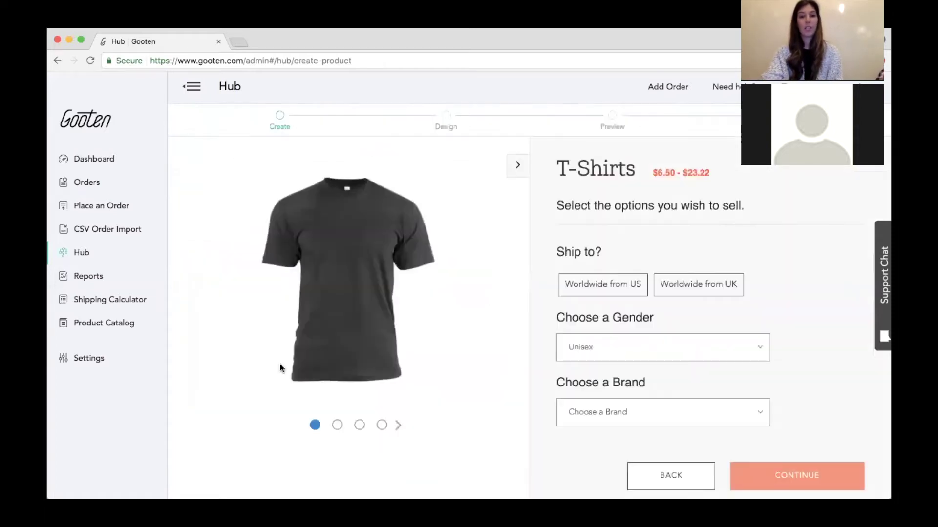
click(398, 426)
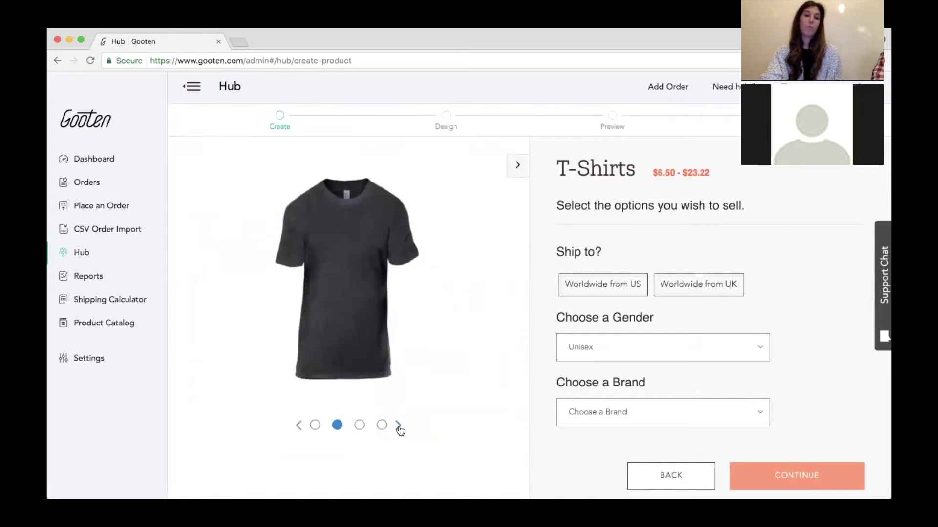
click(398, 425)
click(398, 425)
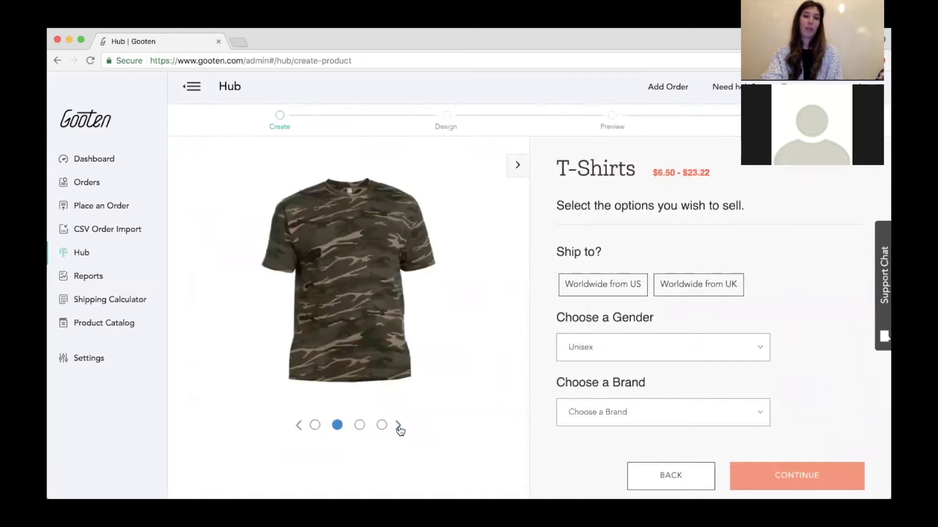
click(398, 426)
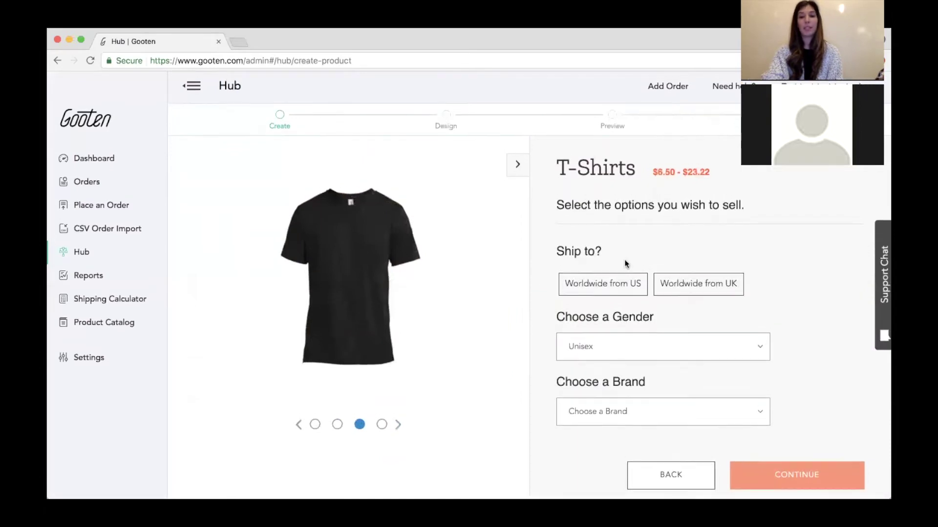
Set the T-shirts to ship worldwide from the US and choose the brand Bella (previously American Apparel)
click(623, 293)
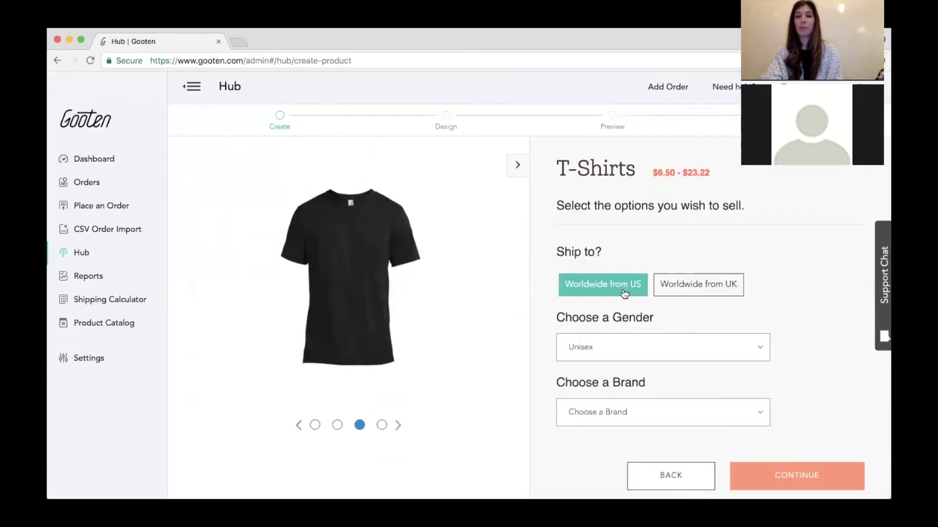
click(611, 412)
click(614, 423)
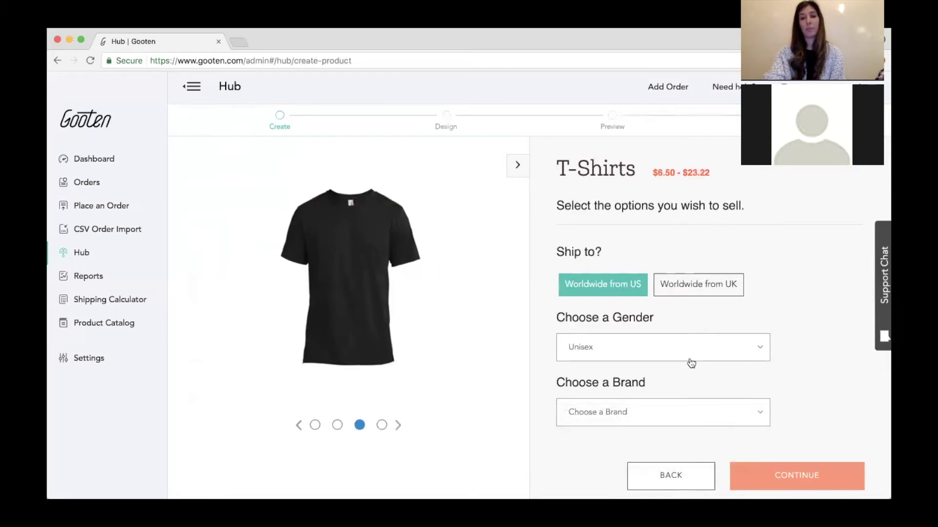
scroll(793, 313, down, 4)
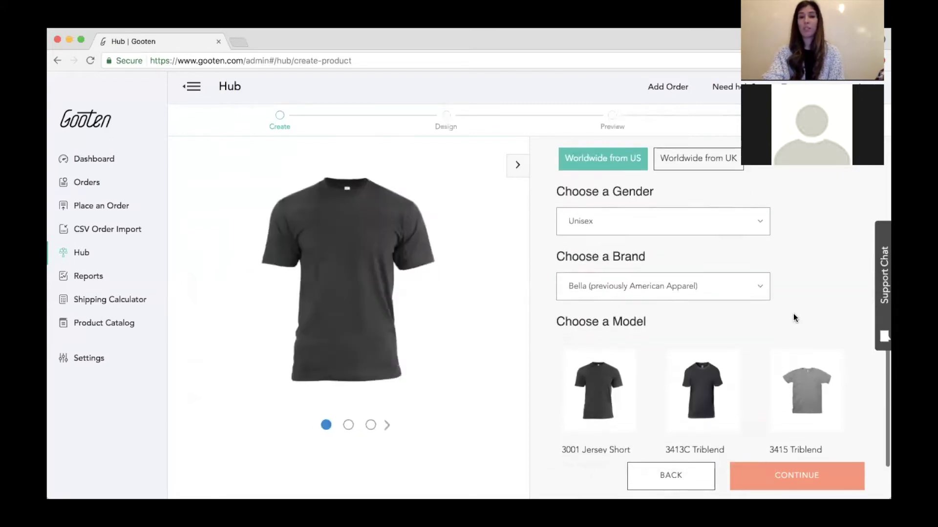
Compare the 3413C Triblend model with the 3001 Jersey Short Sleeve Tee, choose the 3001 and continue to its options
click(587, 371)
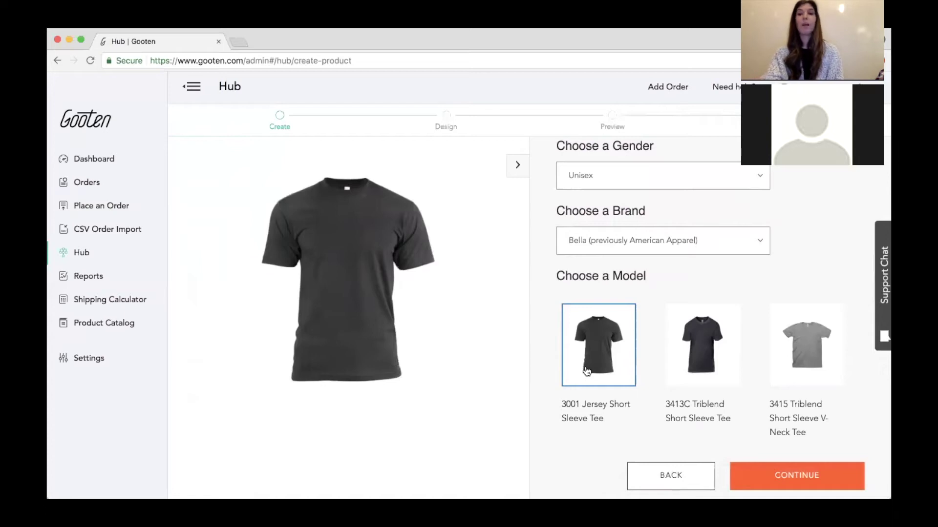
click(681, 369)
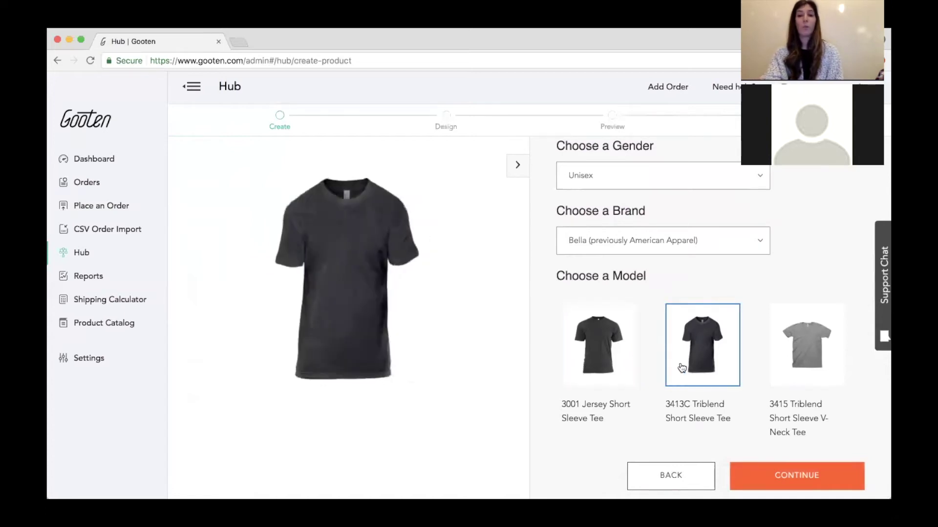
click(624, 359)
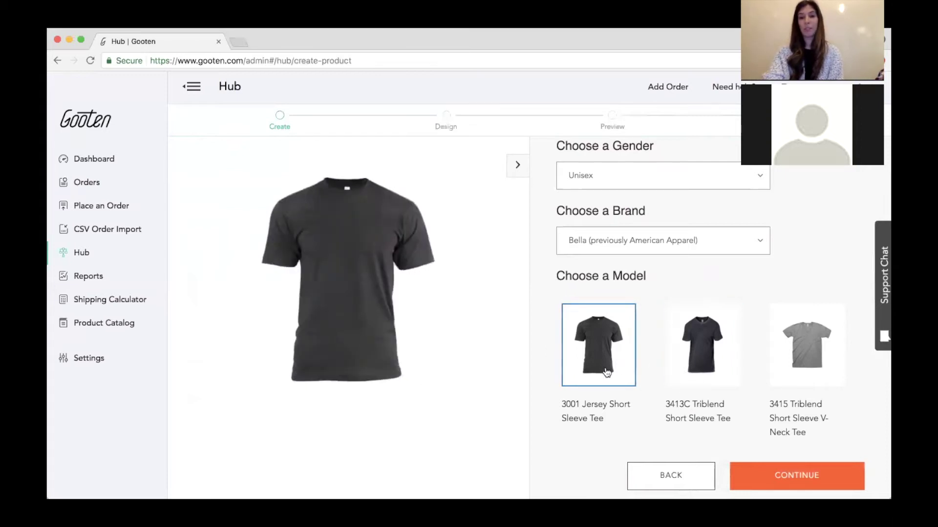
click(801, 478)
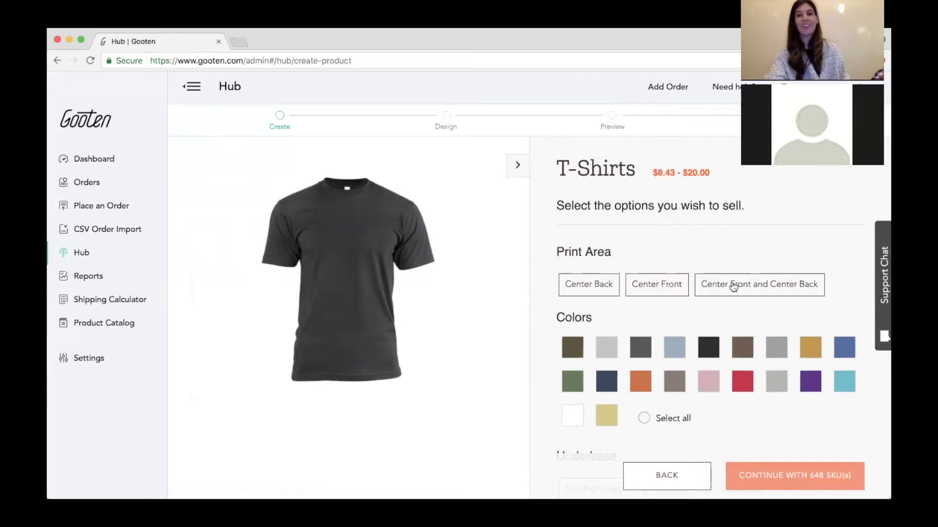
Set the T-shirt's print area to Center Front and Center Back
scroll(741, 229, down, 5)
scroll(741, 230, up, 5)
click(750, 288)
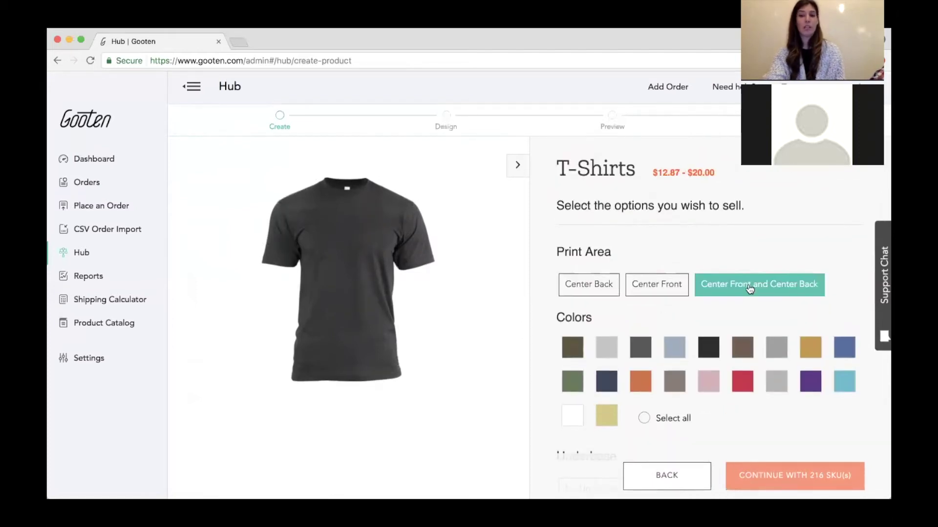
Select the shirt colors light blue, Asphalt, silver and Deep Heather
scroll(799, 203, down, 3)
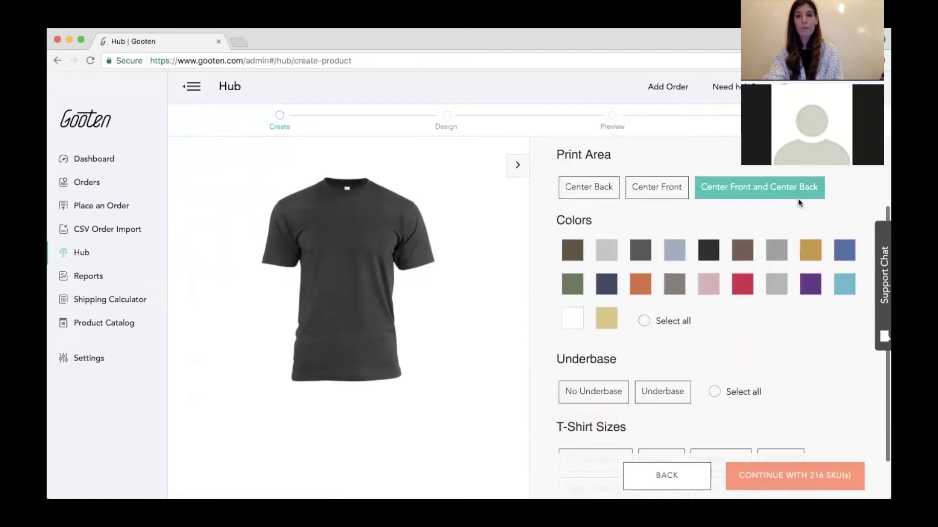
click(657, 255)
click(636, 258)
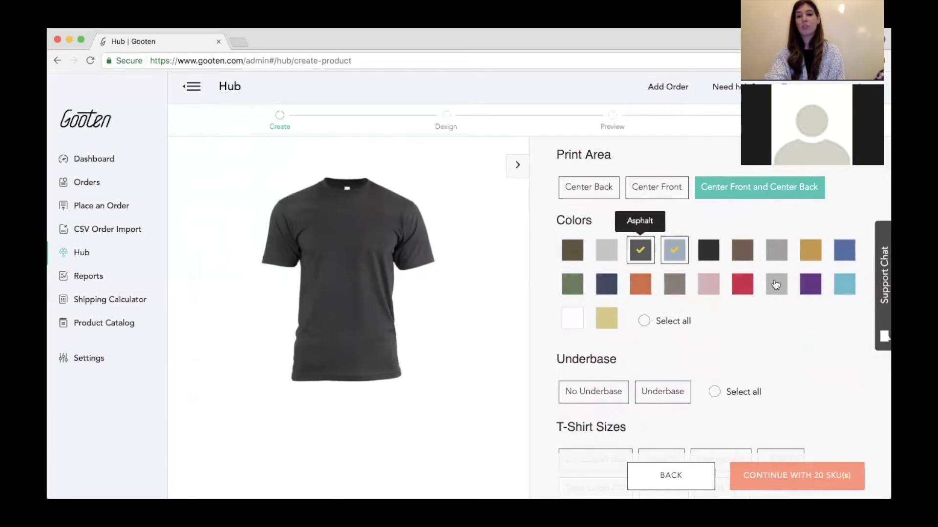
click(775, 284)
click(779, 256)
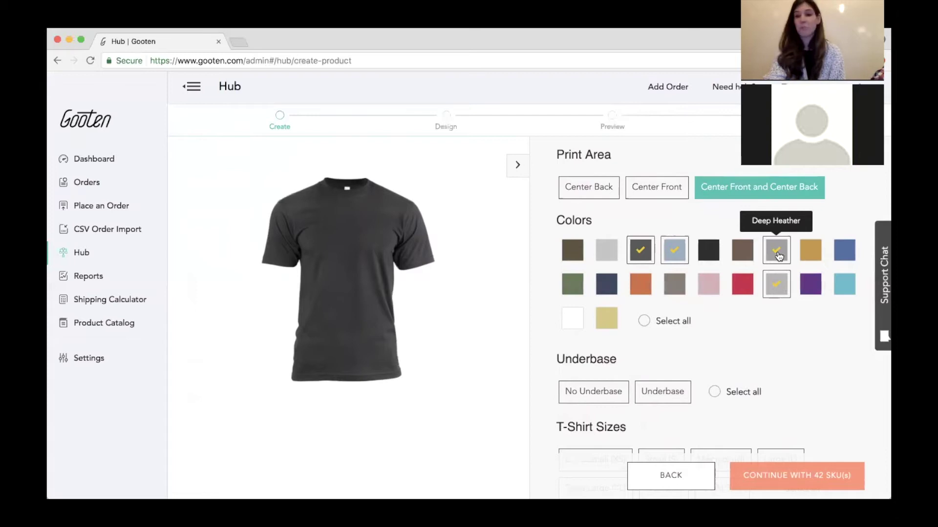
Choose the Underbase option and the T-shirt sizes Small, Medium and Large
scroll(713, 396, down, 2)
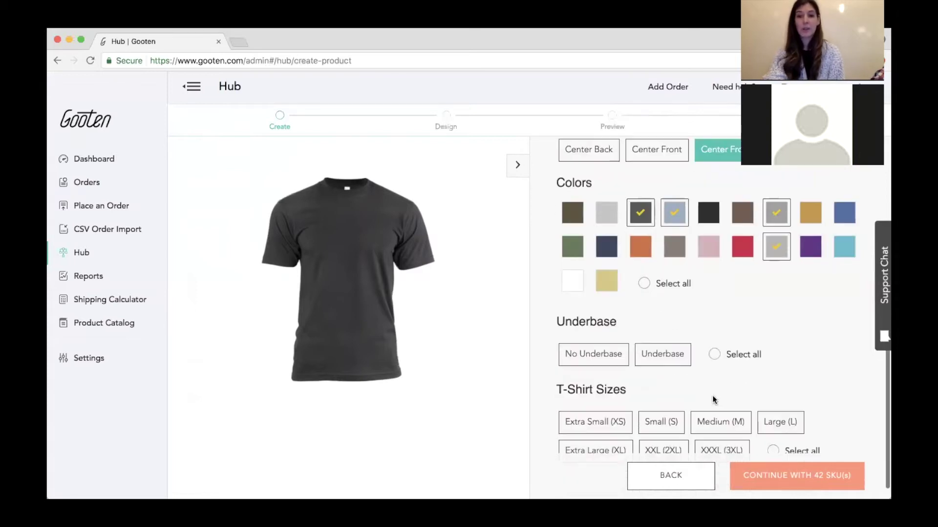
click(682, 342)
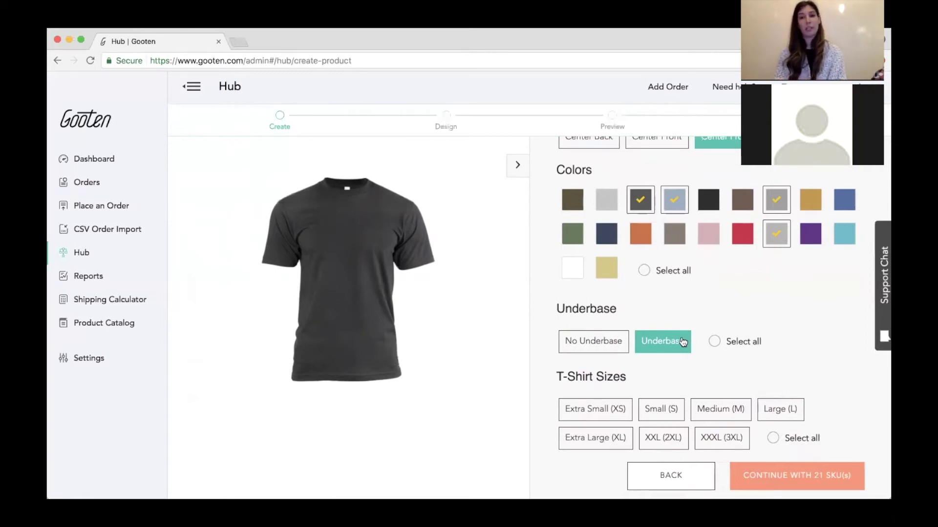
click(670, 414)
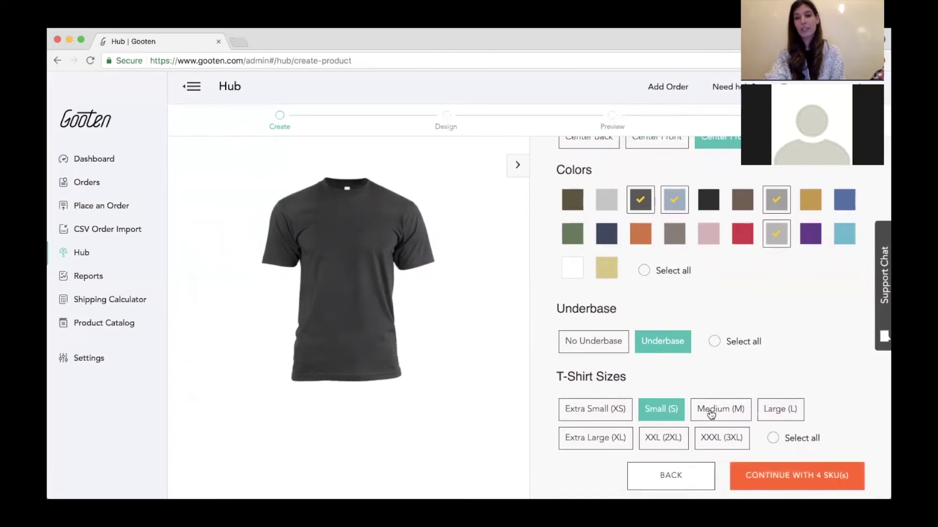
click(784, 419)
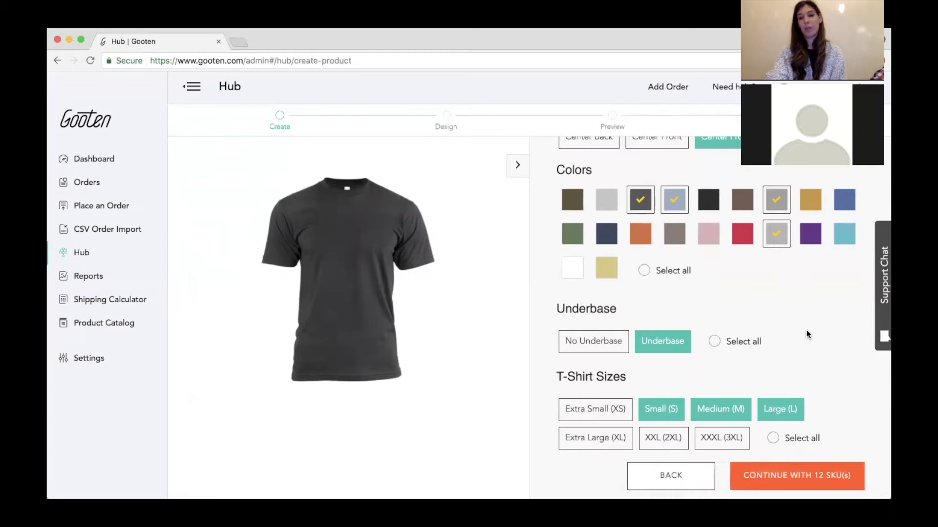
Review the selected print area, colors, underbase and sizes, and continue with these SKUs to the design stage
scroll(806, 330, up, 2)
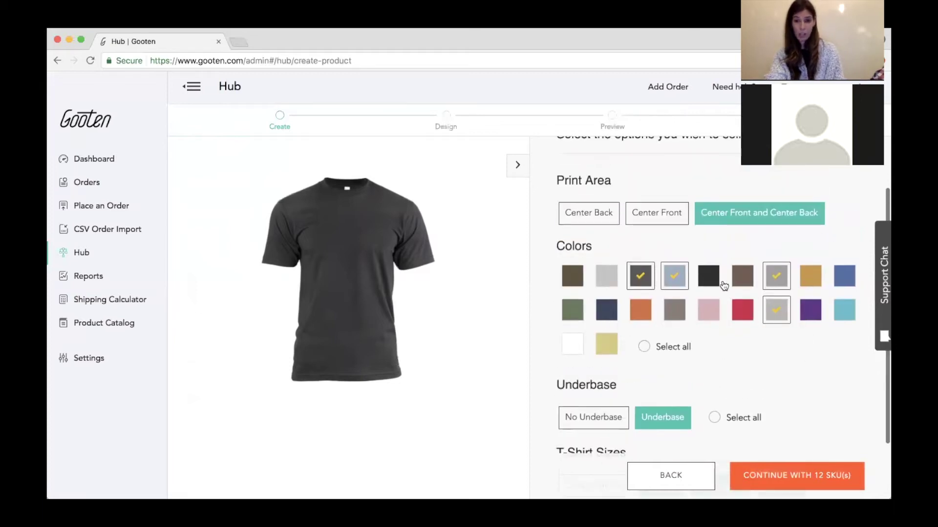
scroll(684, 344, down, 1)
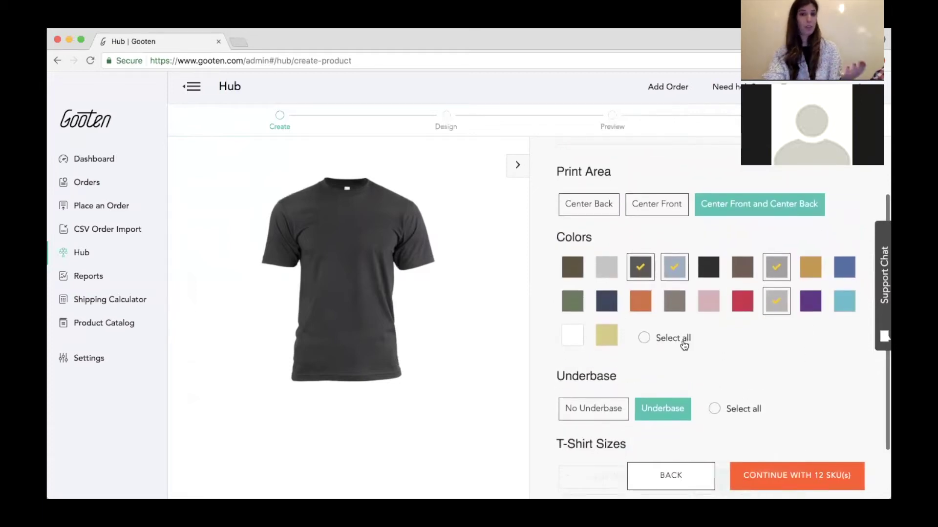
scroll(684, 344, down, 2)
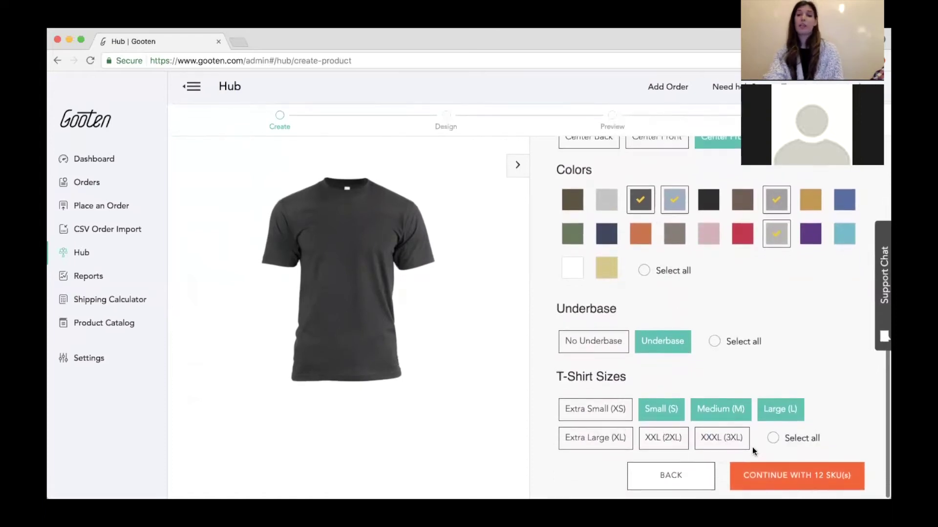
scroll(831, 316, up, 3)
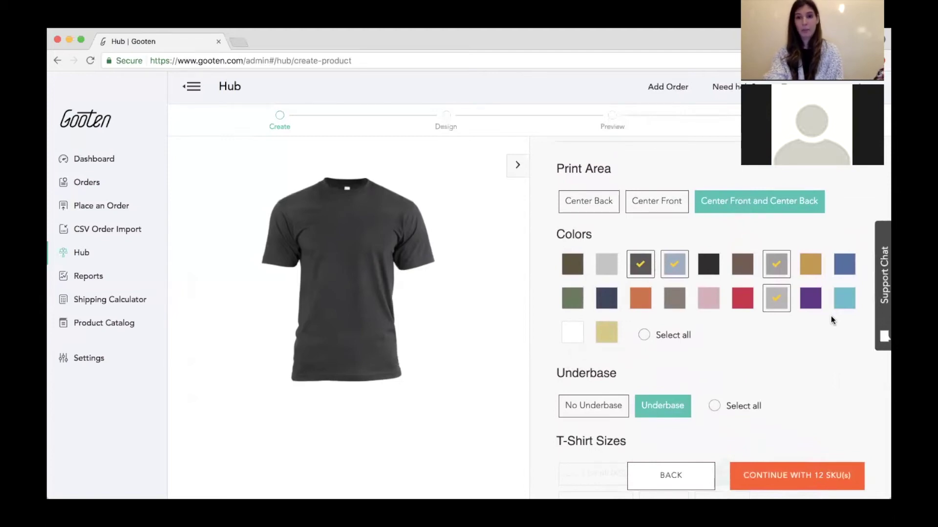
scroll(749, 280, down, 3)
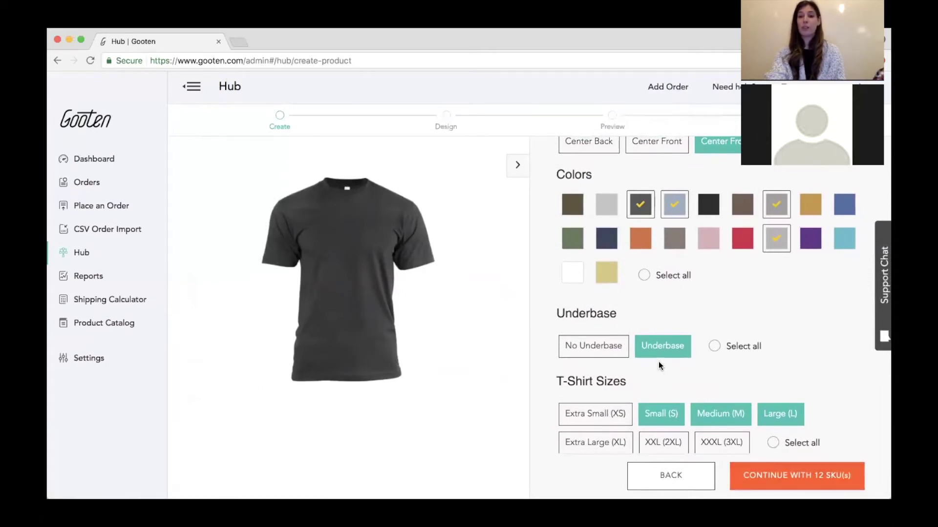
click(784, 477)
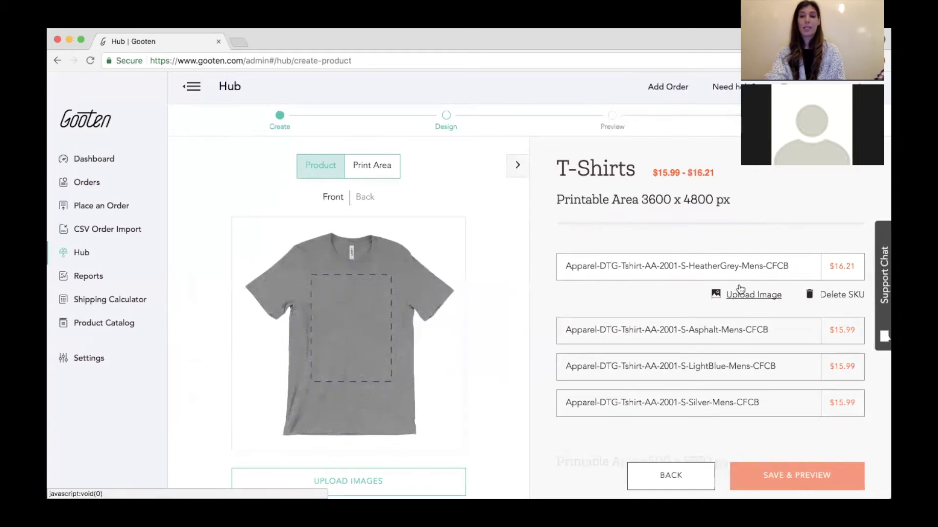
Examine the SKUs grouped by printable area and preview the medium Asphalt and medium Silver shirts
scroll(675, 312, down, 4)
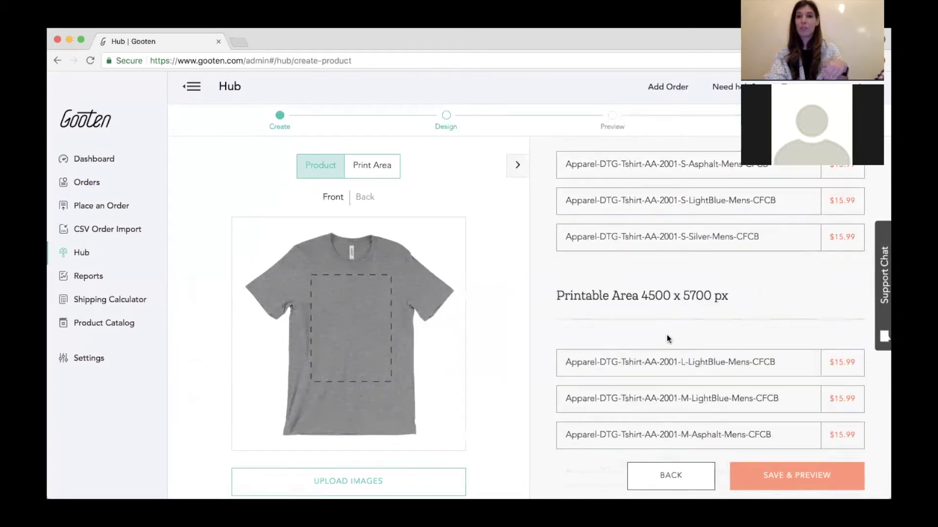
scroll(686, 204, down, 5)
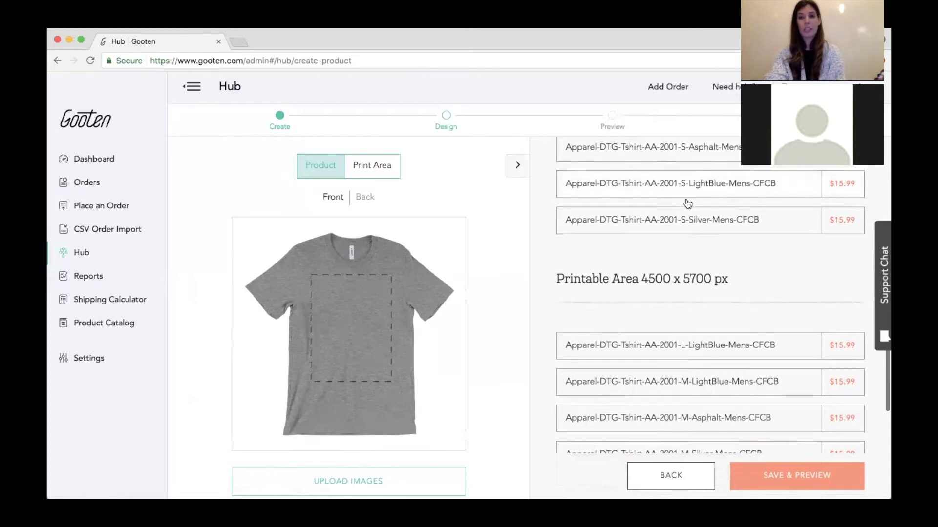
scroll(683, 288, up, 8)
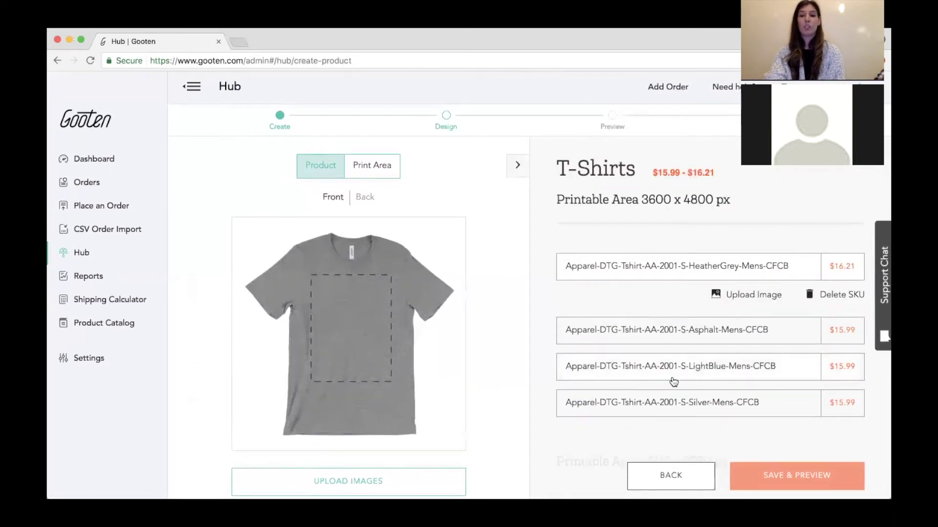
scroll(653, 307, down, 2)
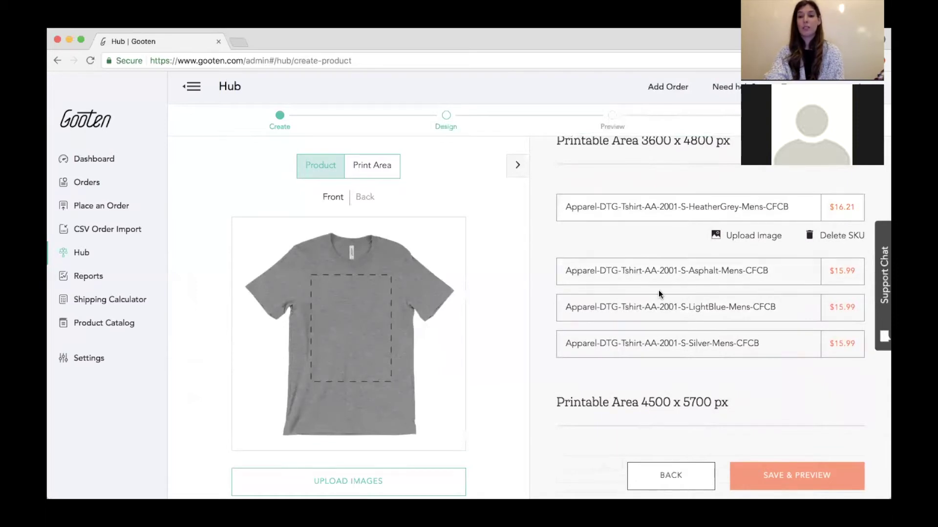
scroll(658, 290, down, 4)
scroll(635, 288, down, 3)
scroll(632, 276, up, 1)
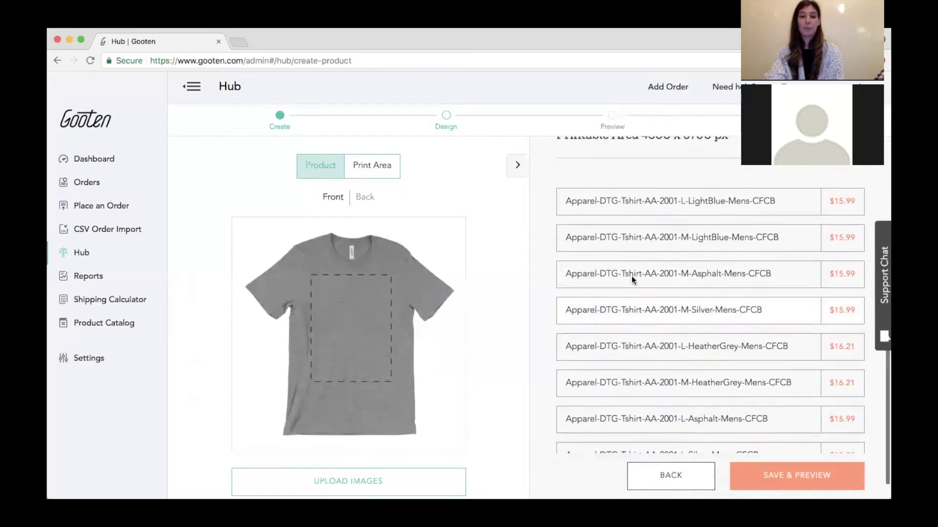
click(639, 273)
click(645, 346)
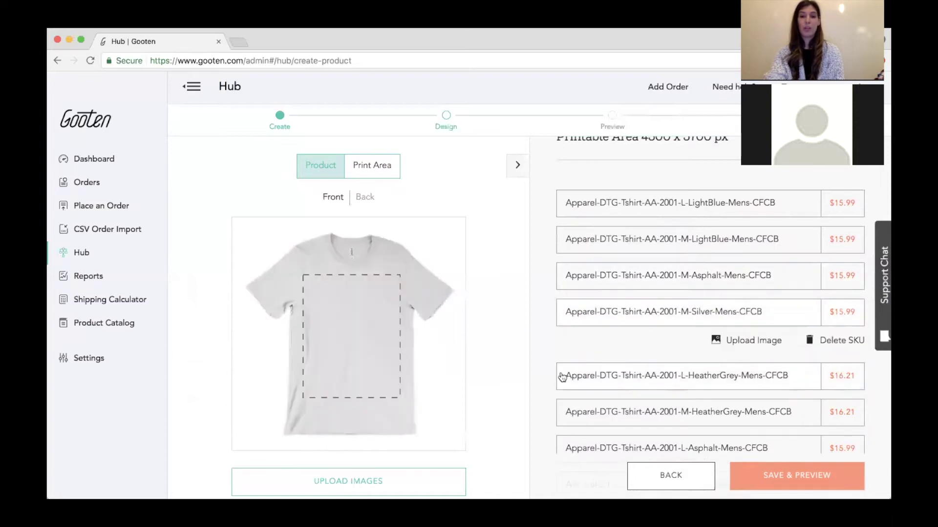
Preview the large Heather Grey, large Asphalt and small Heather Grey shirts
click(695, 381)
scroll(670, 388, down, 1)
click(672, 387)
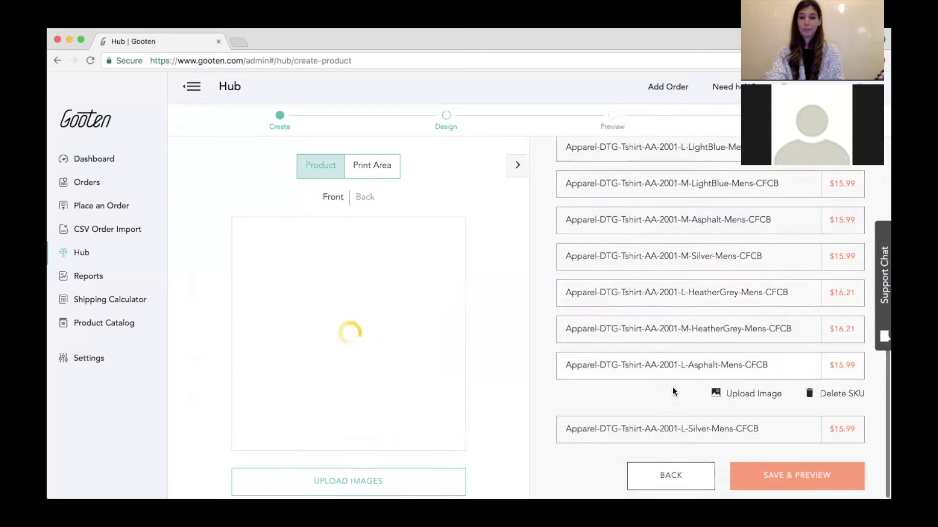
scroll(668, 380, up, 6)
click(676, 274)
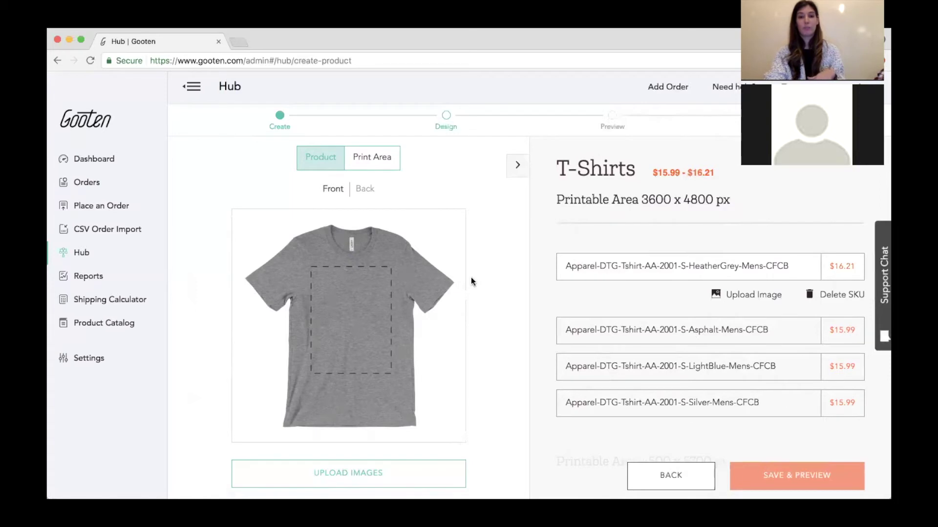
Choose the sloth image and the 4595 x 4226 px shapes image from My Images as shirt artwork
click(382, 478)
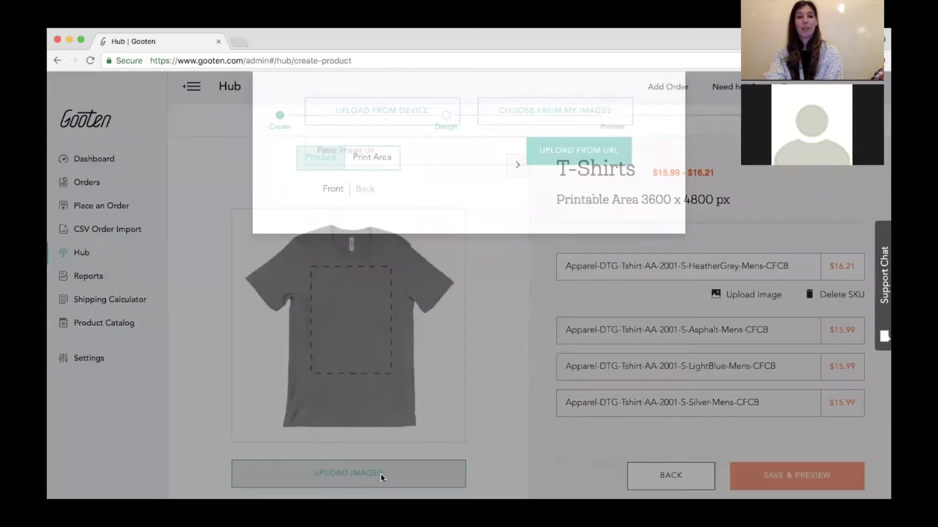
click(551, 279)
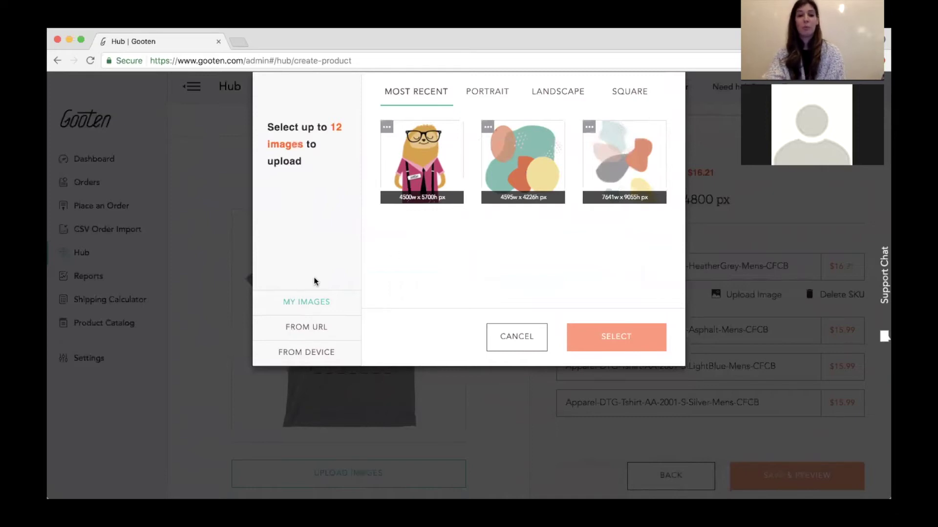
click(437, 162)
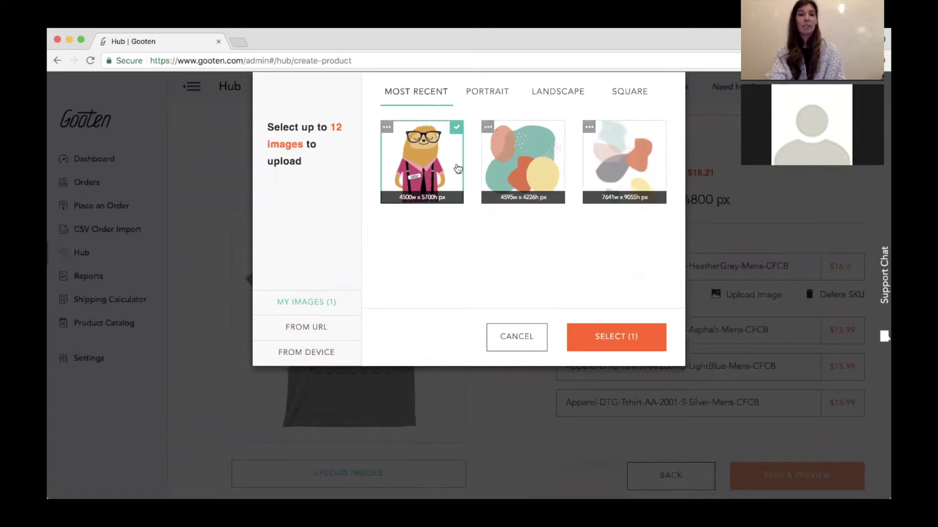
click(515, 177)
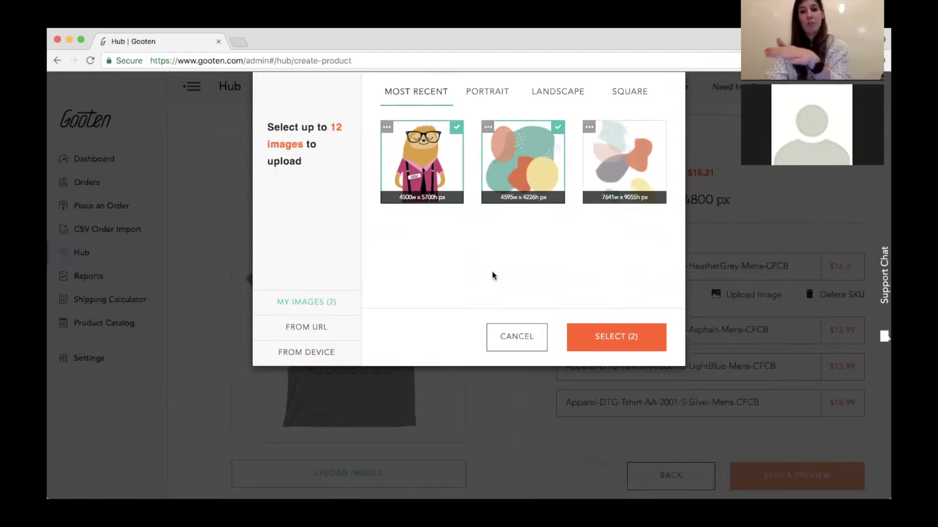
click(644, 339)
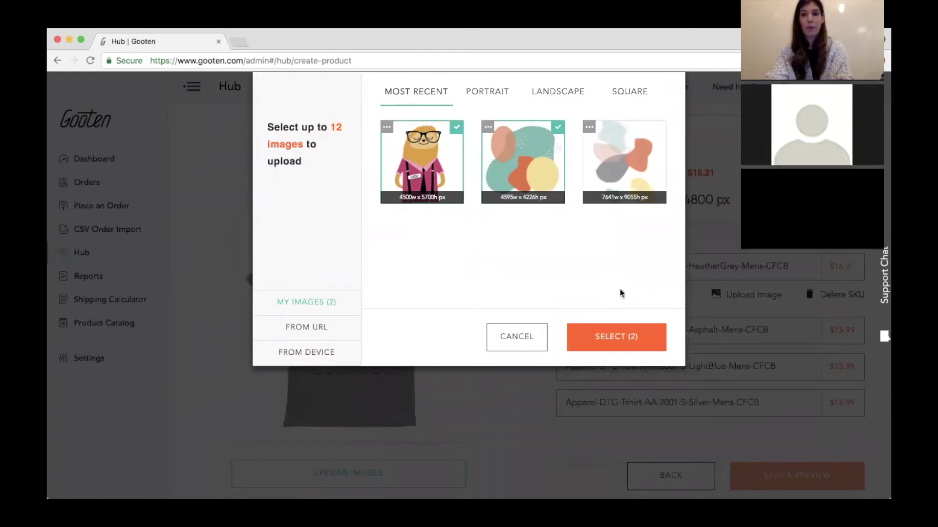
Try assigning the sloth image to the small Heather Grey, Asphalt and Light Blue SKUs, and cancel the assignment
click(604, 314)
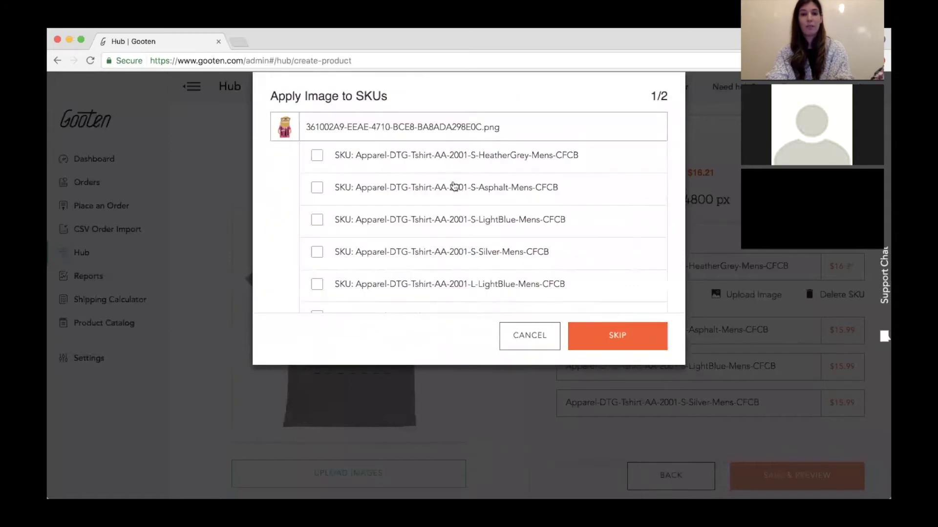
click(487, 228)
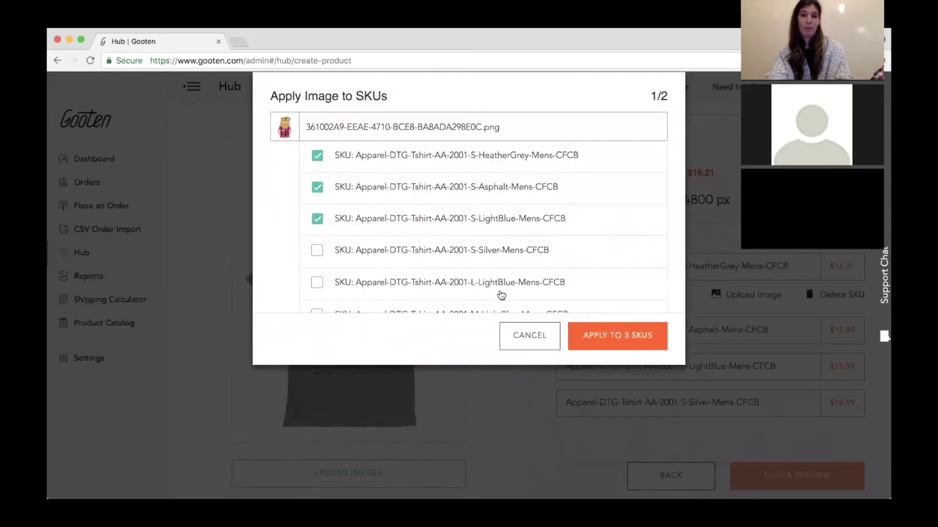
click(523, 339)
click(597, 218)
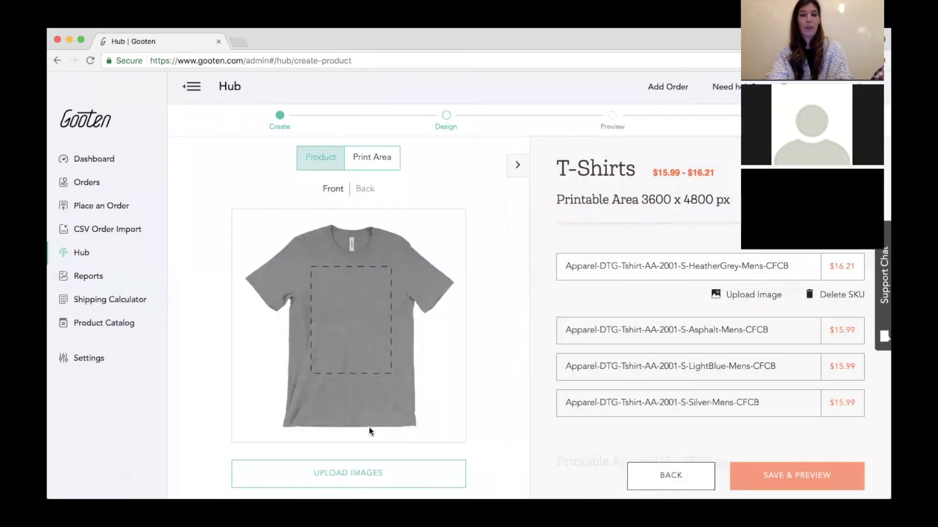
Add the sloth image from My Images to the front of the shirts and apply it to all SKUs
click(360, 464)
click(561, 283)
click(430, 179)
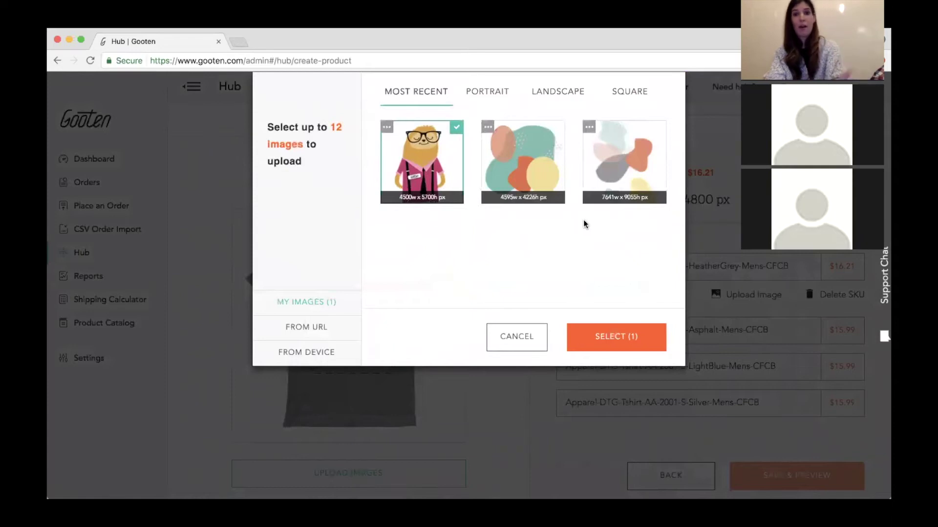
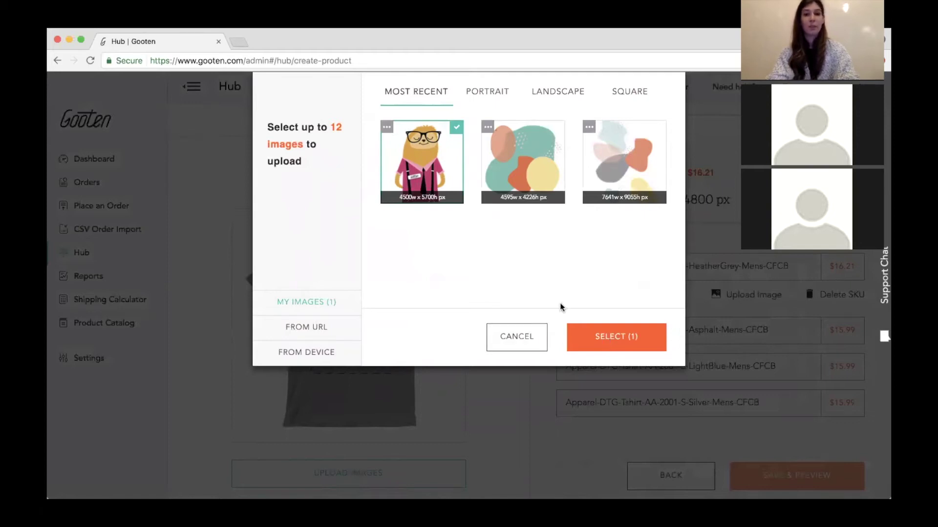
click(604, 341)
click(601, 292)
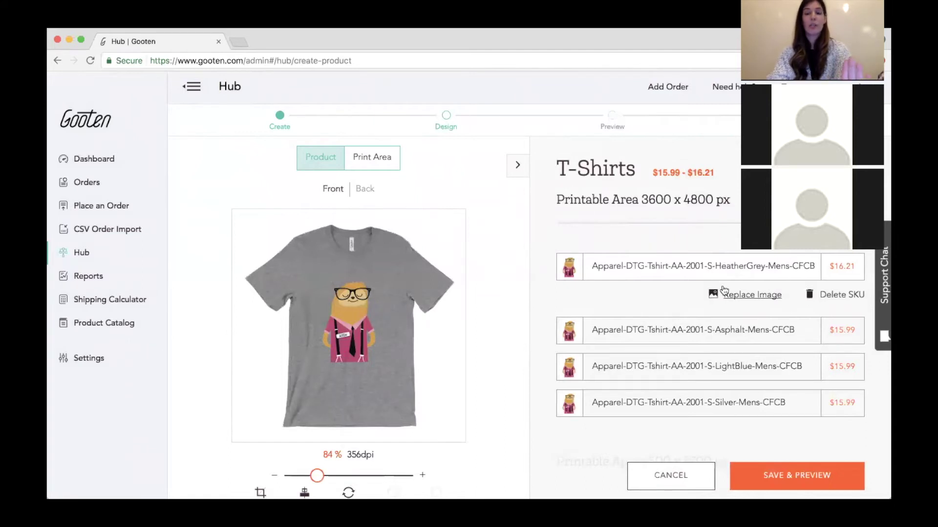
Select the sloth and 4595 x 4226 px shapes images as replacement artwork for the small Heather Grey SKU
scroll(450, 240, down, 3)
scroll(449, 239, up, 3)
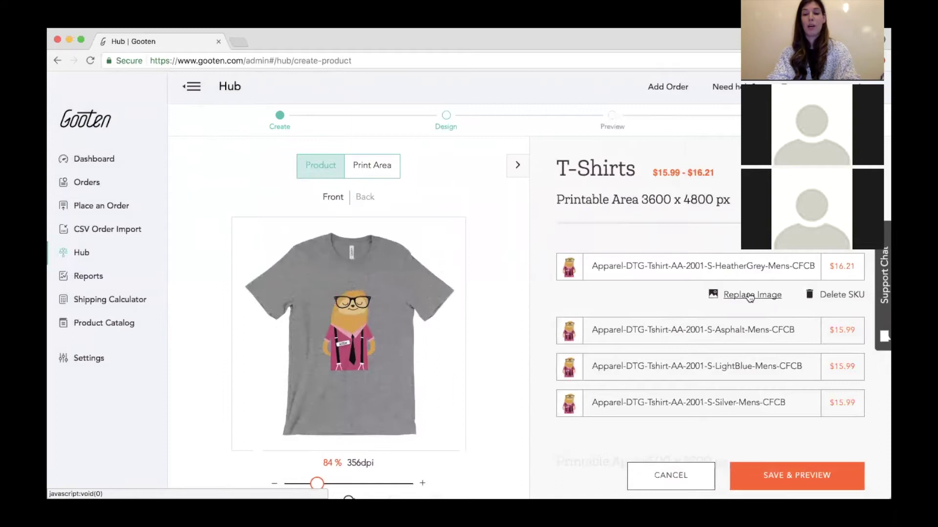
click(734, 296)
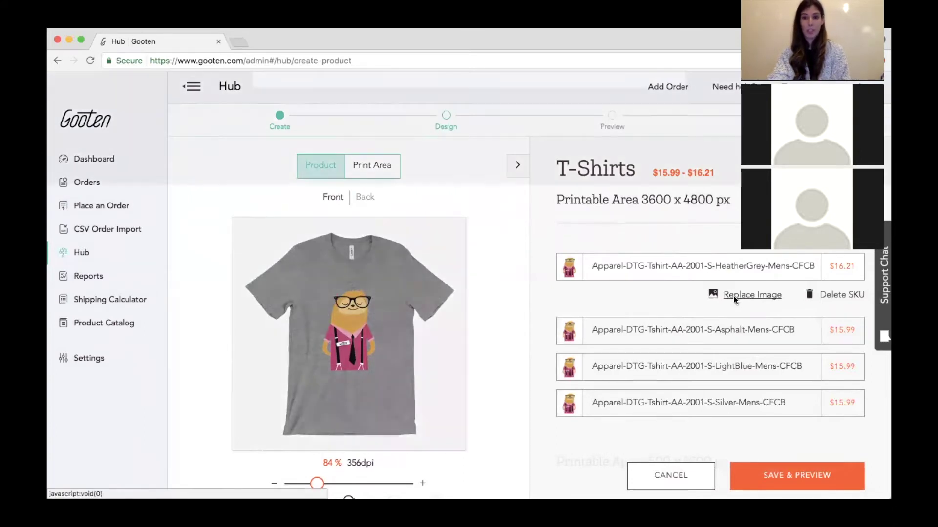
click(542, 306)
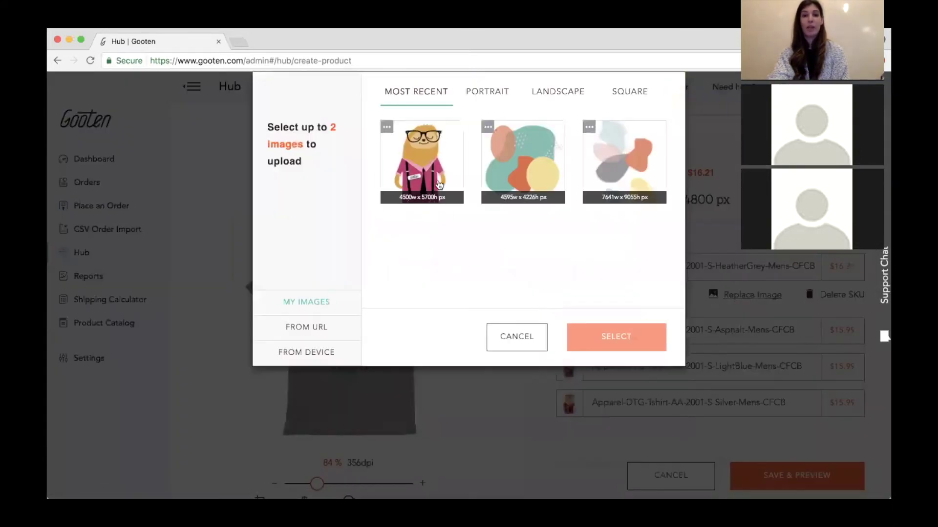
click(439, 186)
click(512, 185)
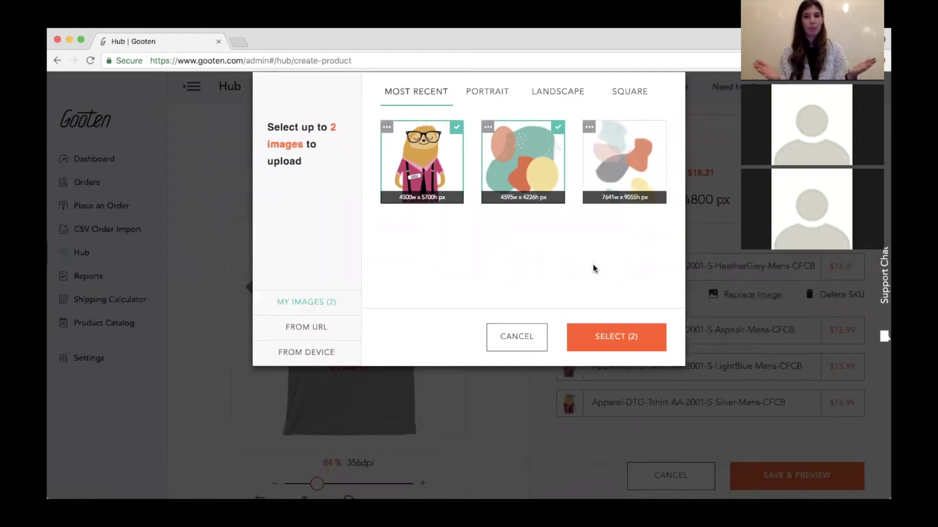
click(611, 335)
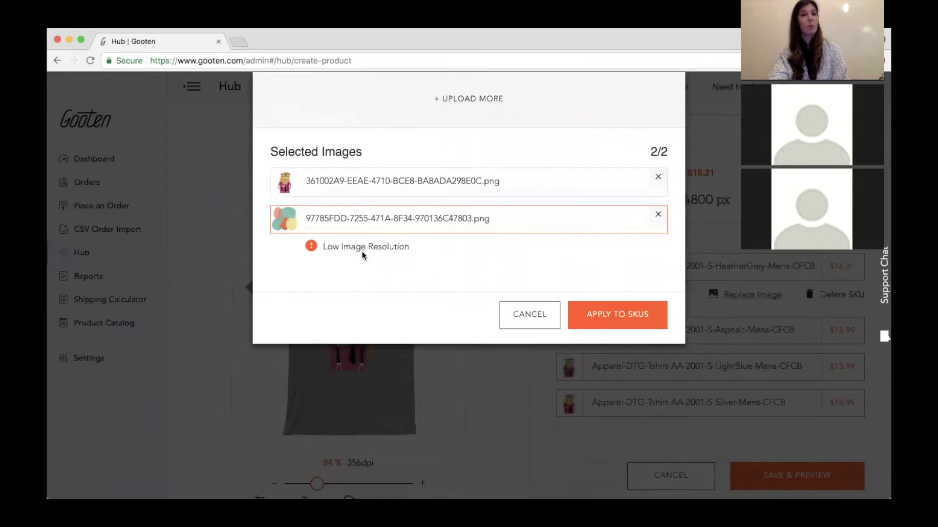
Remove the low-resolution shapes image, add the 7641 x 9055 px image instead, and apply both selected images to the SKU
click(656, 215)
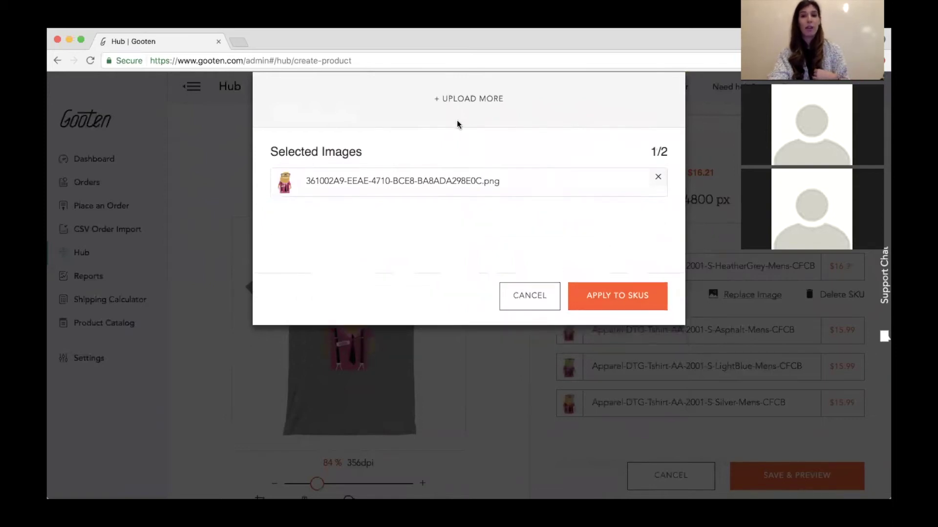
click(446, 98)
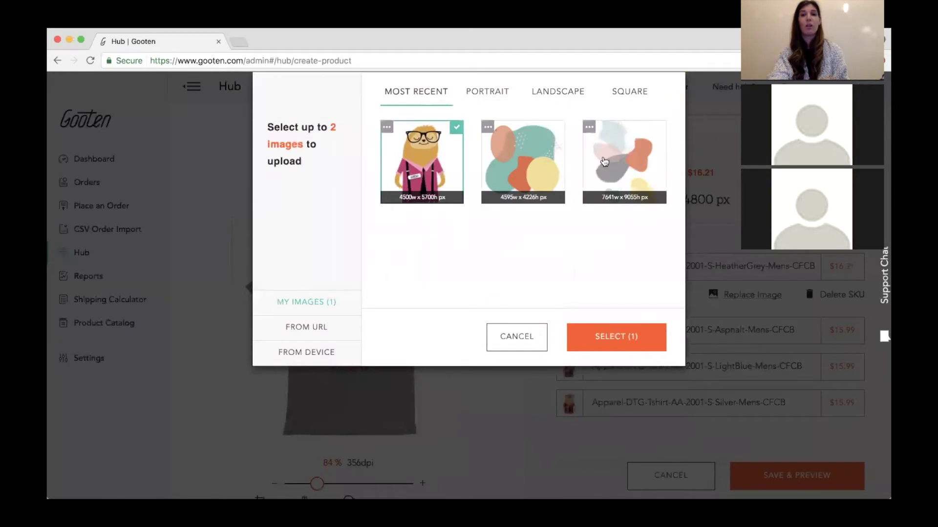
click(626, 194)
click(625, 194)
click(626, 171)
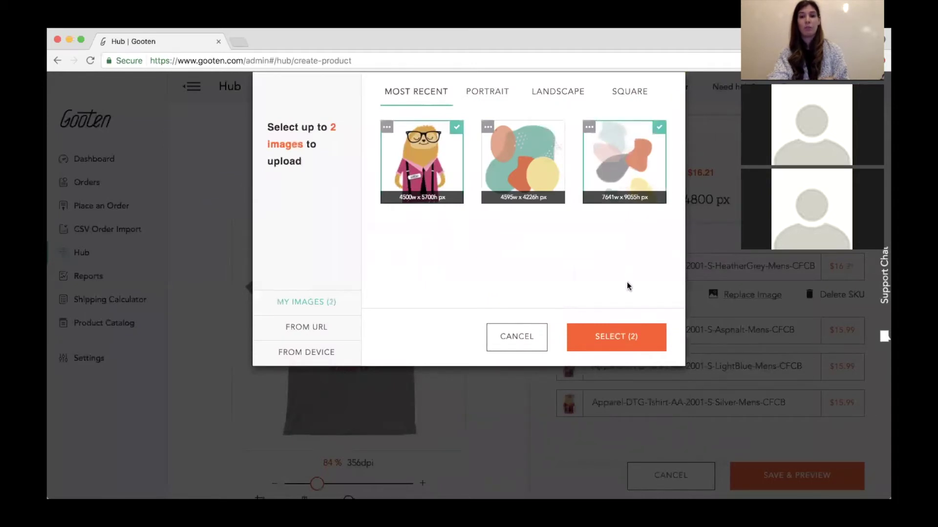
click(612, 335)
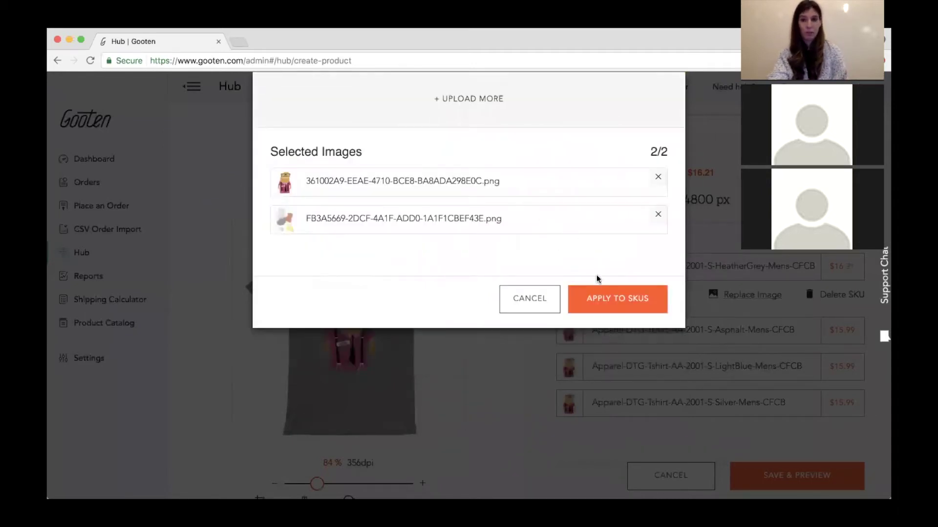
click(600, 299)
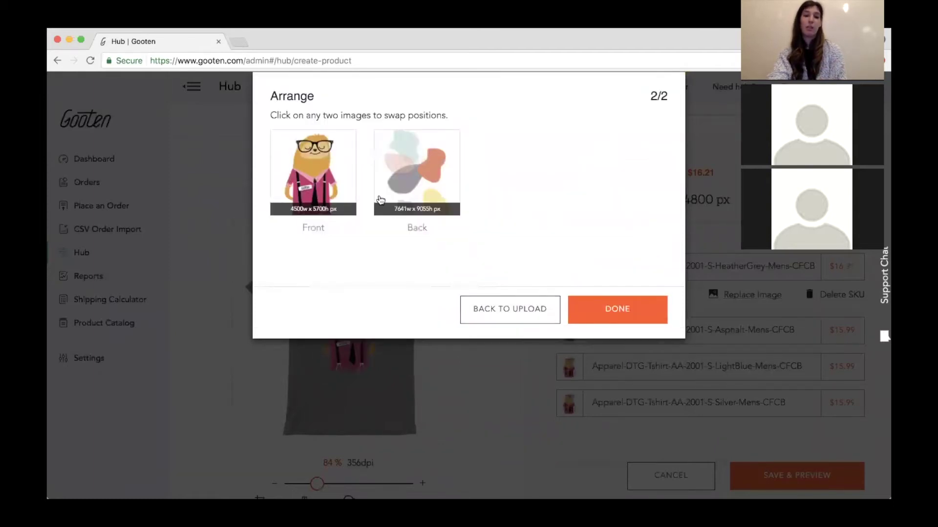
Swap the front and back images, swap them back so the sloth is on the front, and confirm the arrangement
click(336, 199)
click(387, 196)
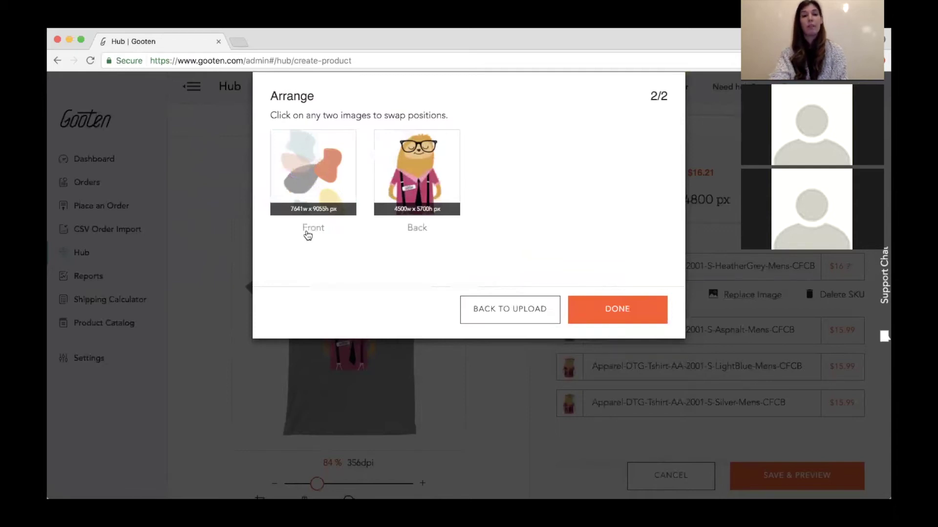
click(327, 189)
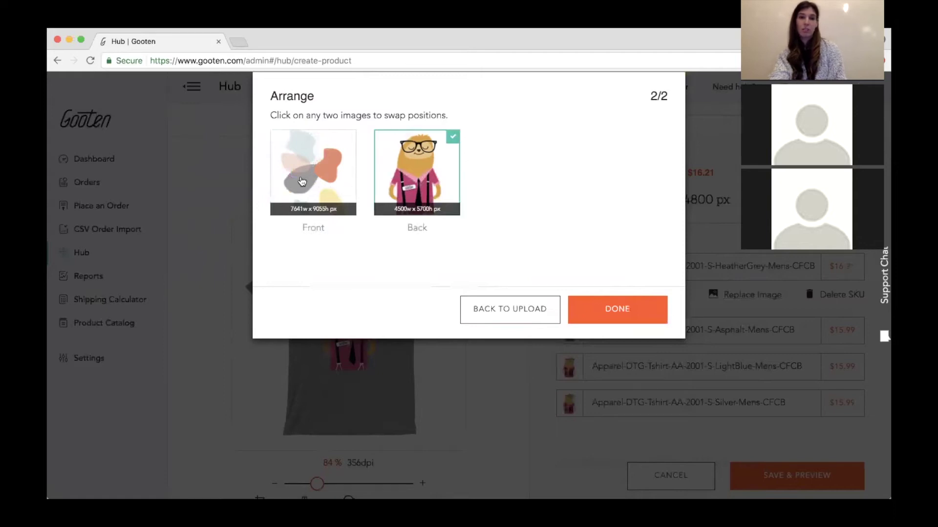
click(402, 210)
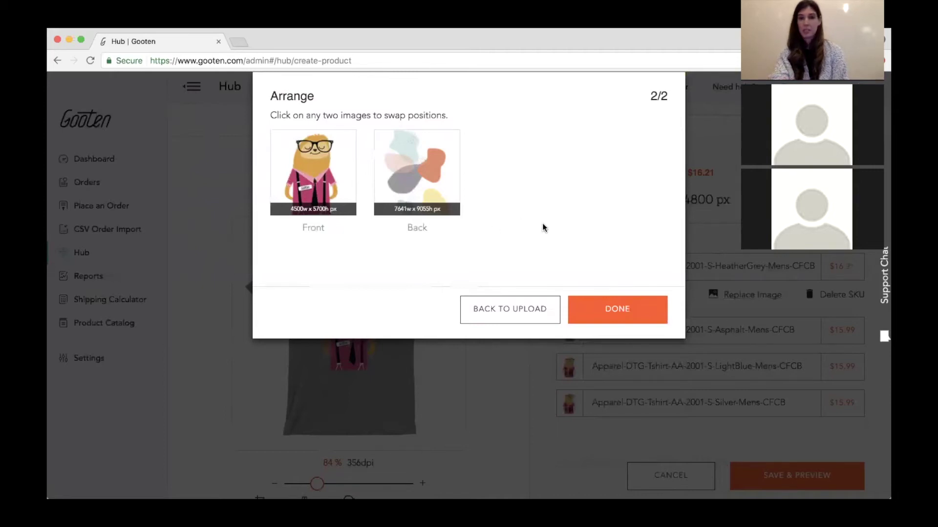
click(614, 315)
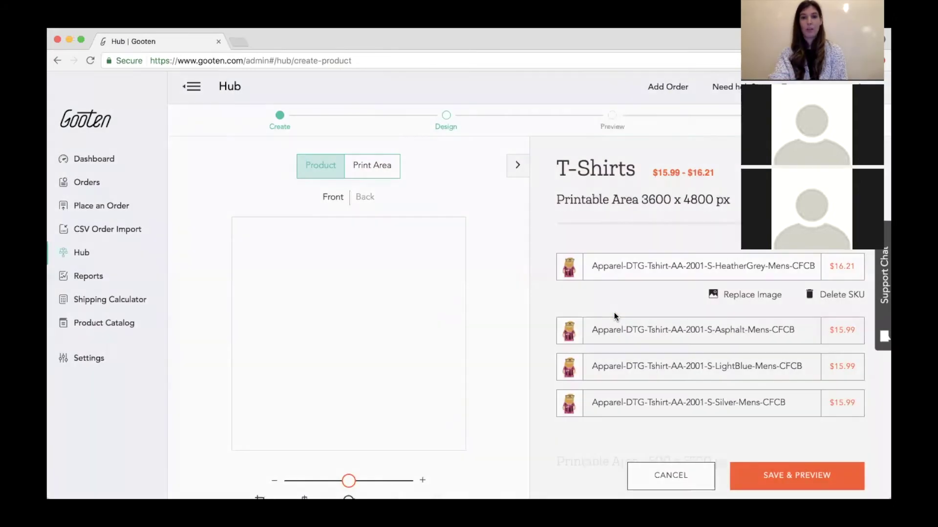
Preview the back of the small Heather Grey shirt and both sides of the small Asphalt shirt
click(370, 197)
scroll(624, 328, down, 1)
scroll(623, 328, down, 5)
scroll(653, 261, up, 5)
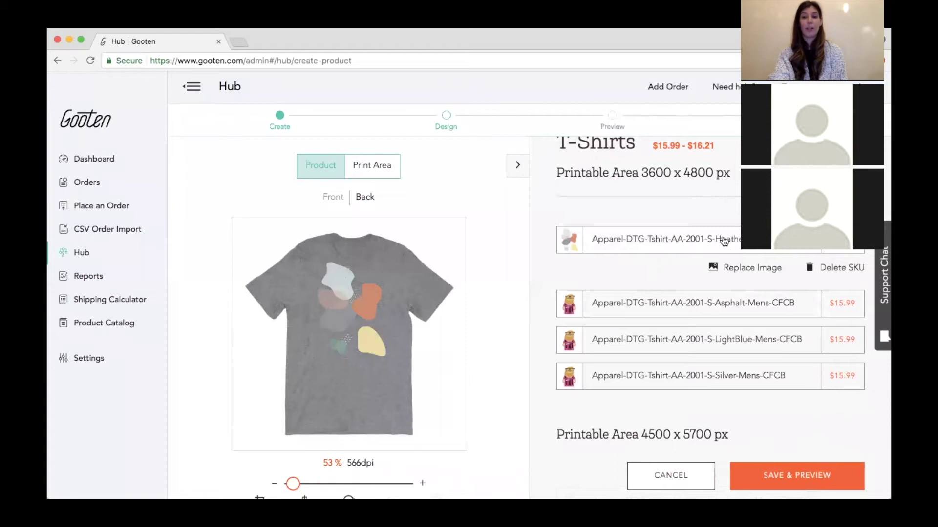
click(637, 302)
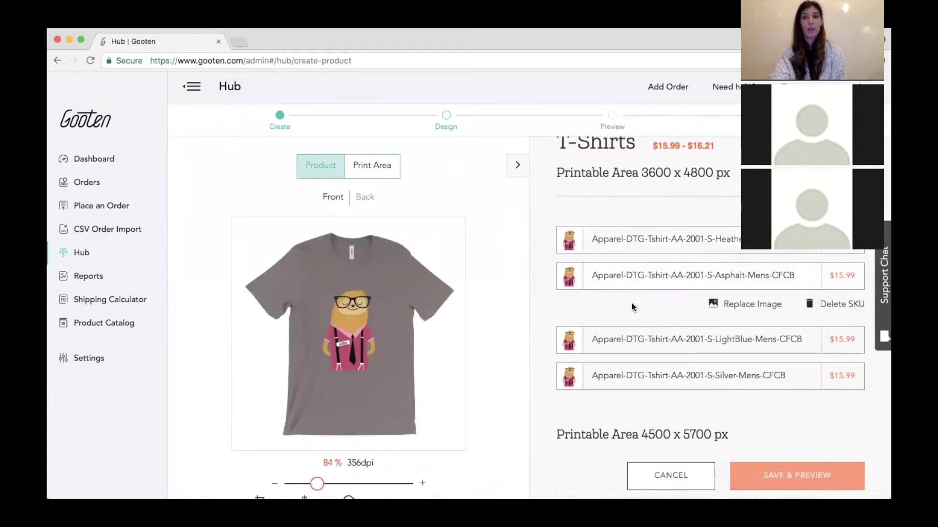
click(368, 197)
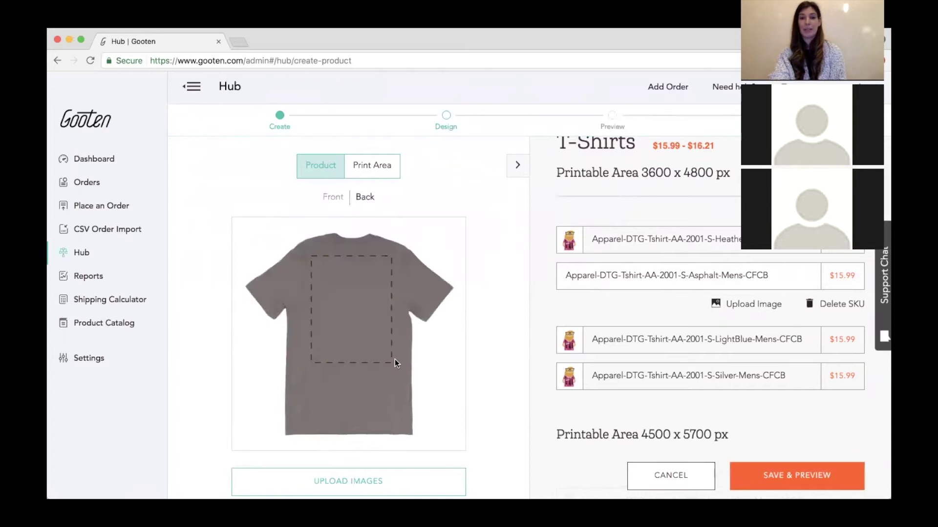
scroll(645, 294, down, 5)
scroll(584, 315, up, 4)
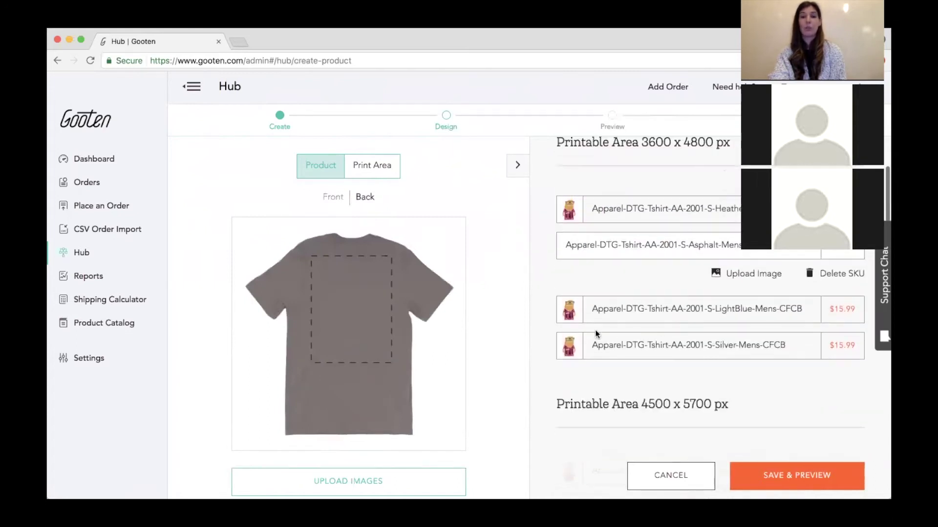
click(374, 481)
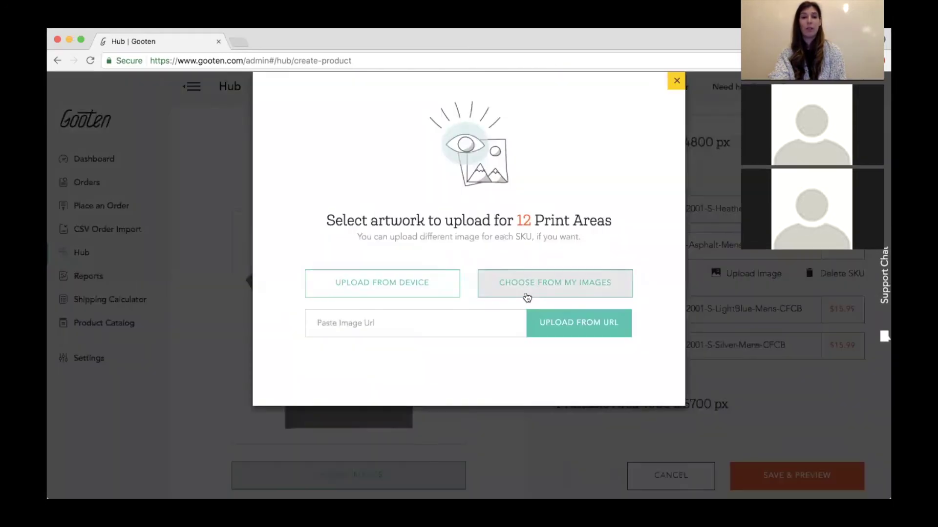
click(527, 293)
click(503, 335)
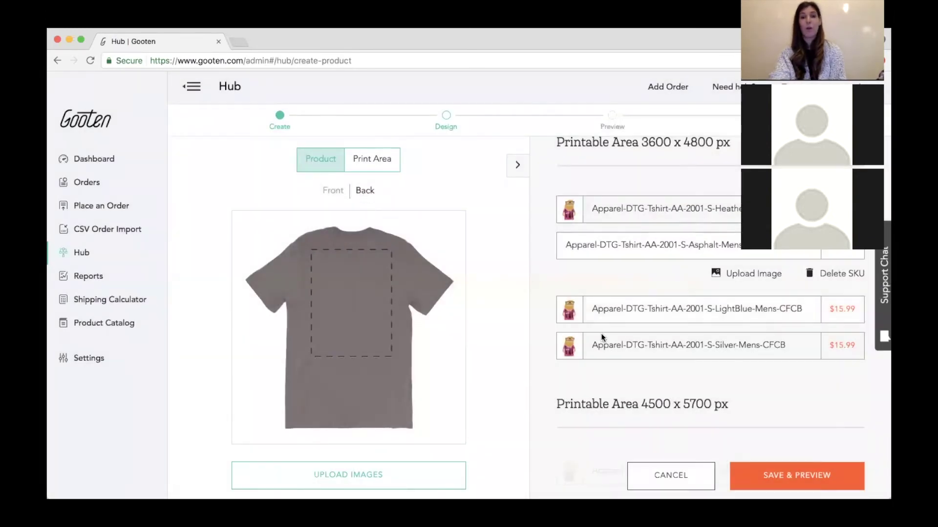
Apply the 7641 x 9055 px shapes image from the saved images to the back of the small Asphalt shirt
click(356, 475)
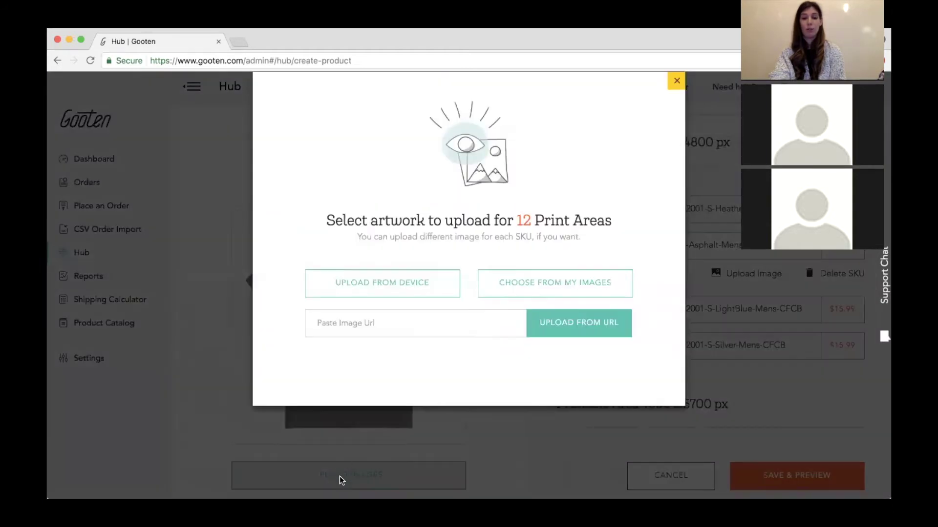
click(556, 284)
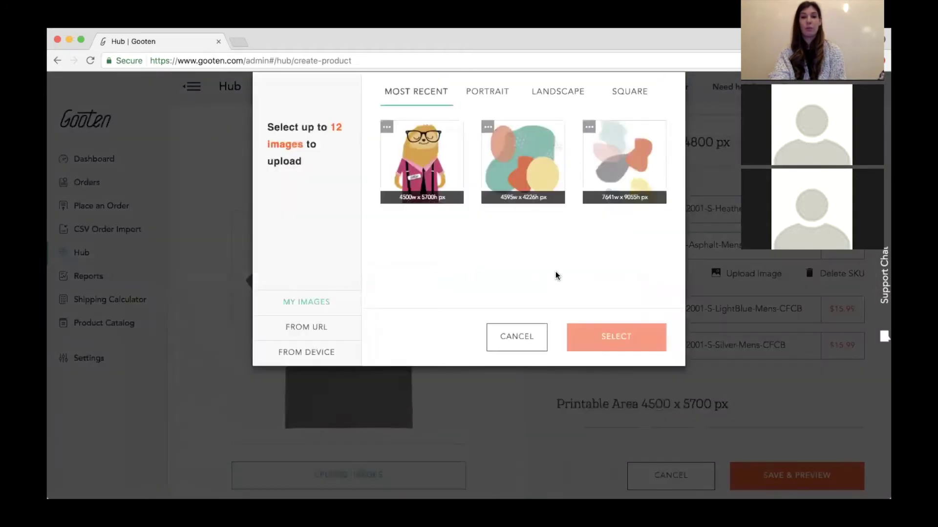
click(639, 162)
click(597, 338)
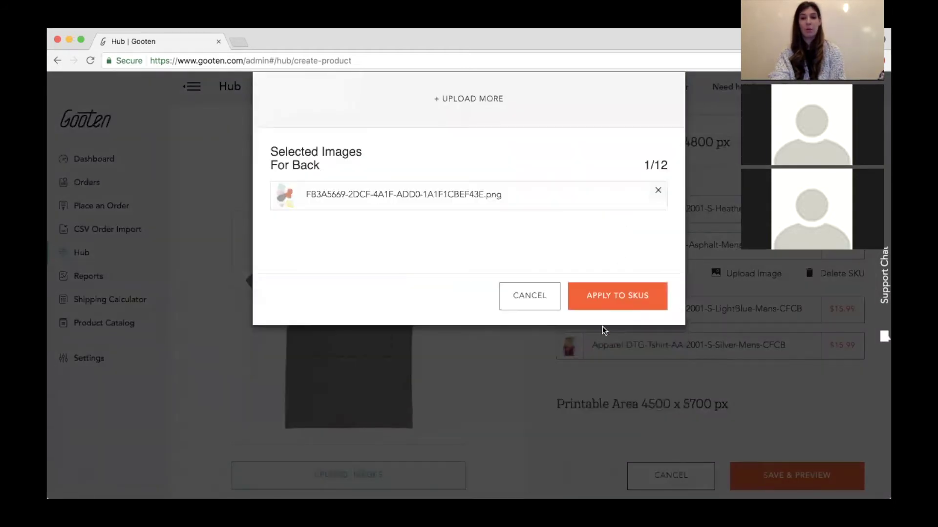
click(621, 301)
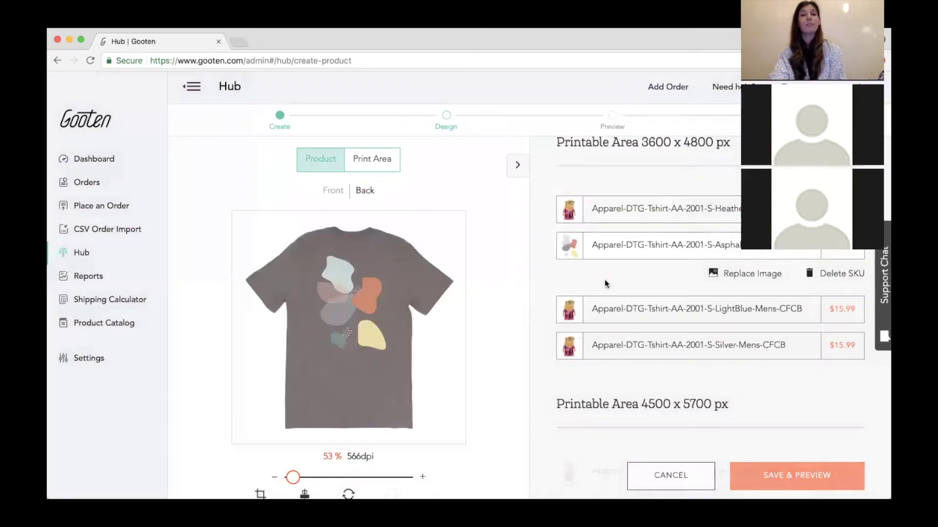
Preview the front and back artwork of the small LightBlue and small Silver shirts
scroll(605, 284, down, 1)
click(610, 304)
click(373, 197)
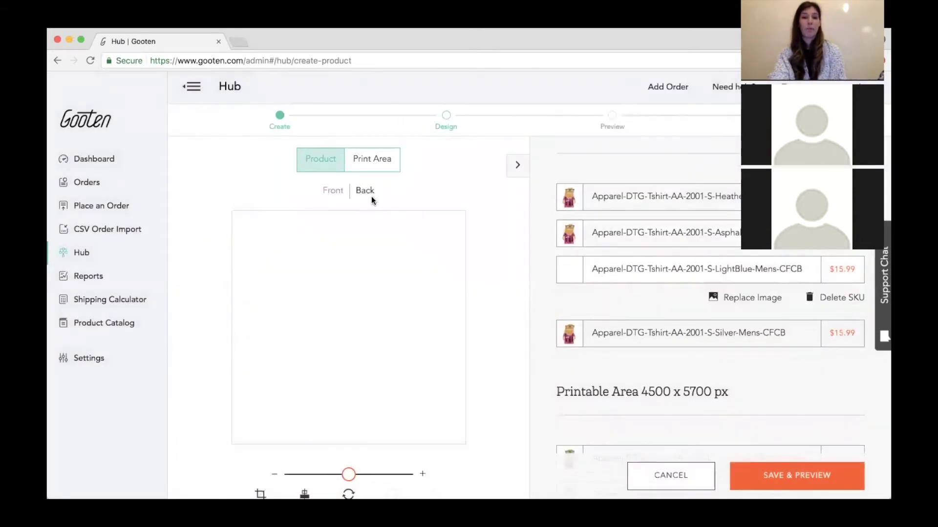
click(581, 341)
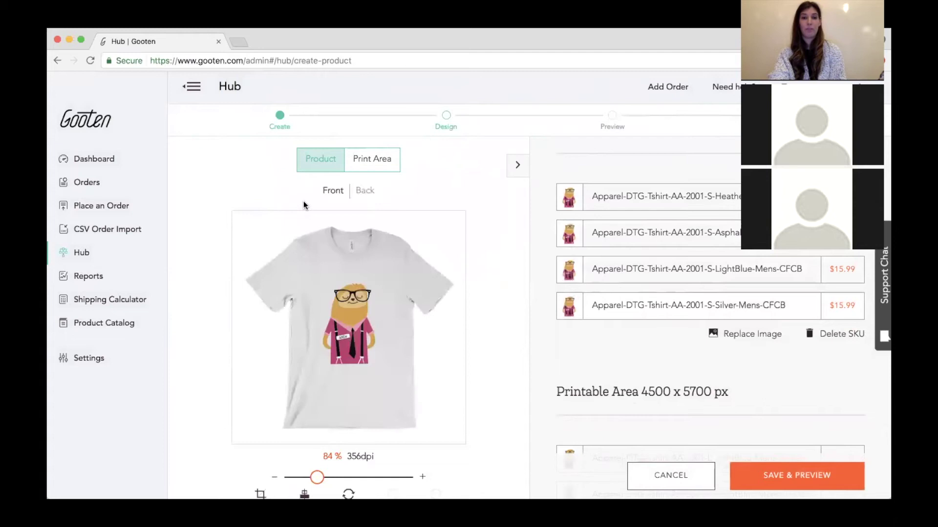
click(357, 201)
Replace the small LightBlue SKU's artwork with the 2250 x 2850 px red dot pattern from the saved portrait images
click(583, 280)
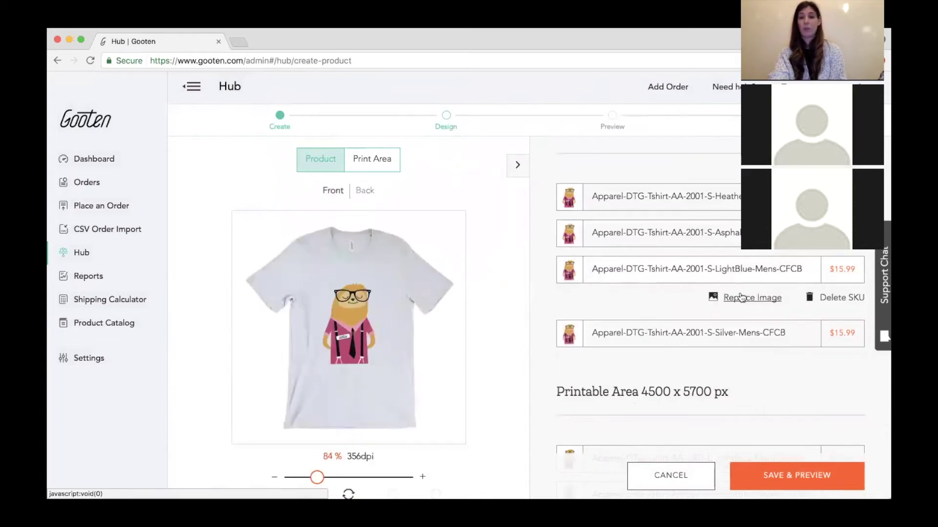
click(726, 300)
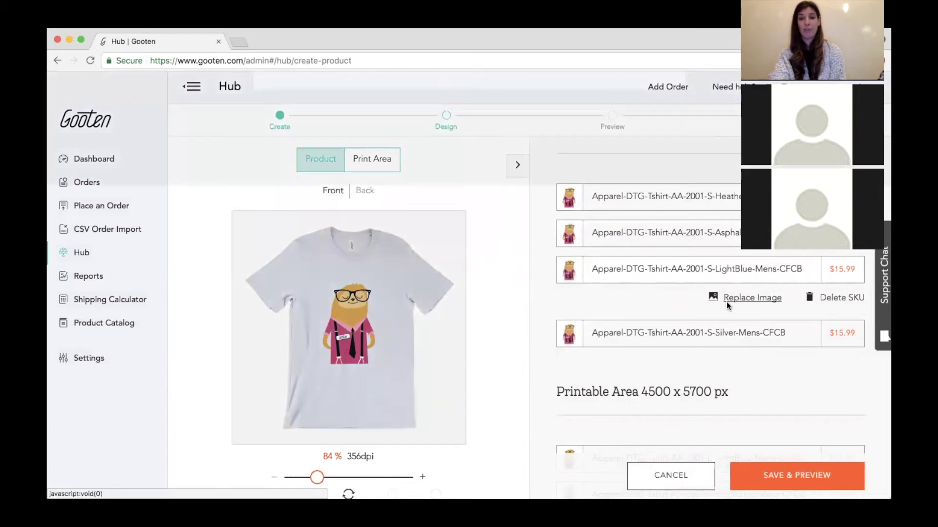
click(502, 299)
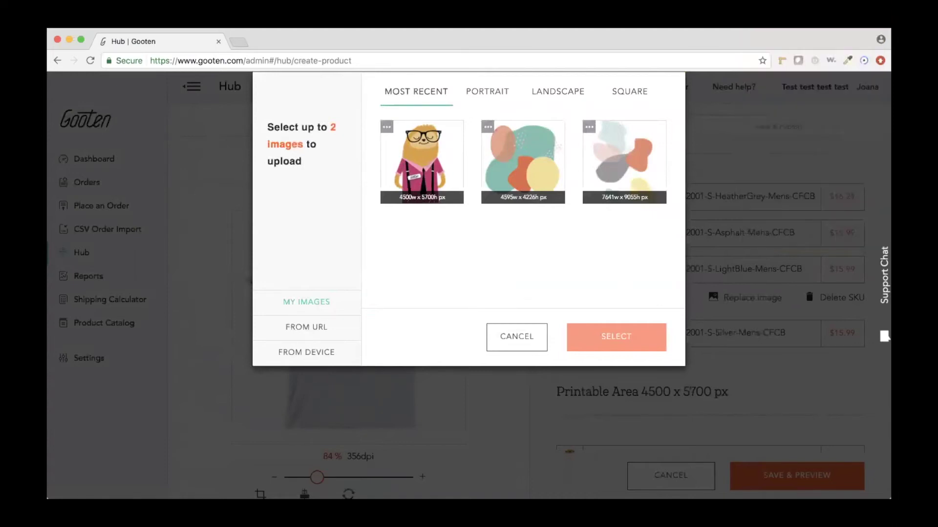
click(494, 94)
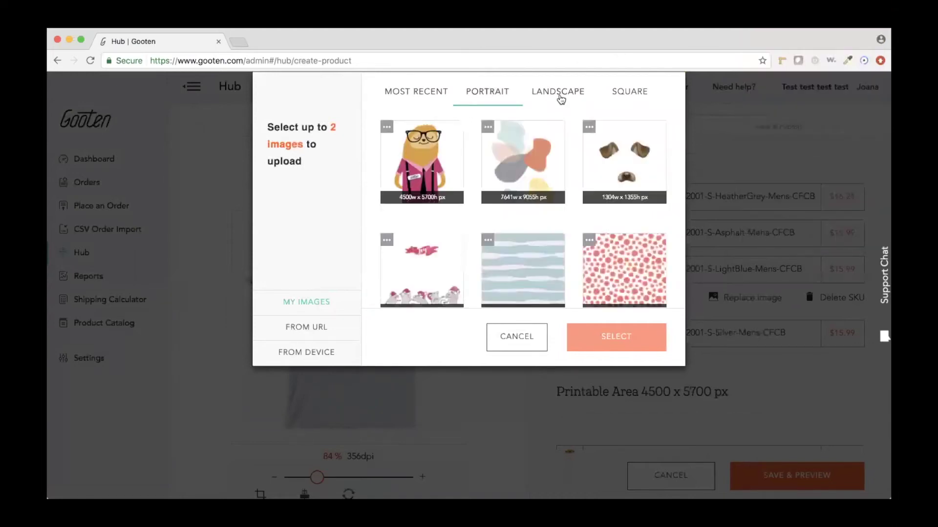
scroll(542, 195, down, 3)
click(630, 209)
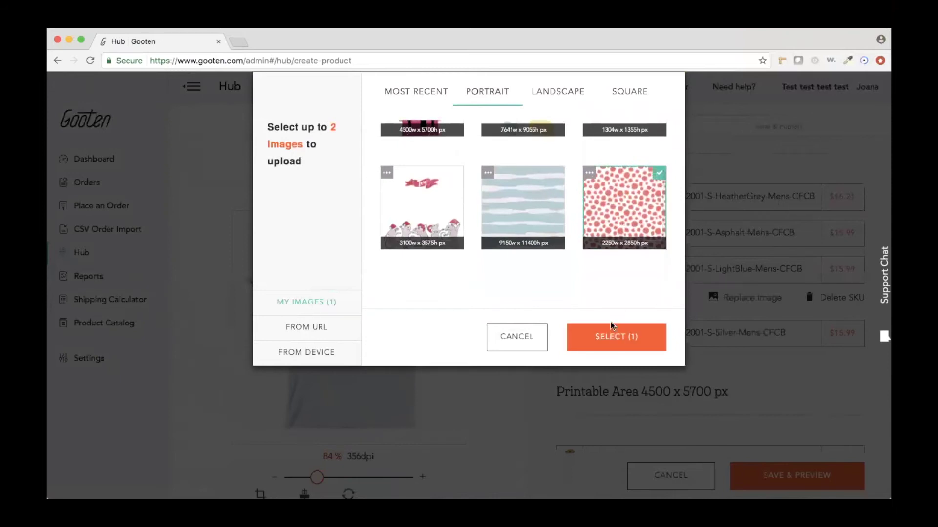
click(610, 341)
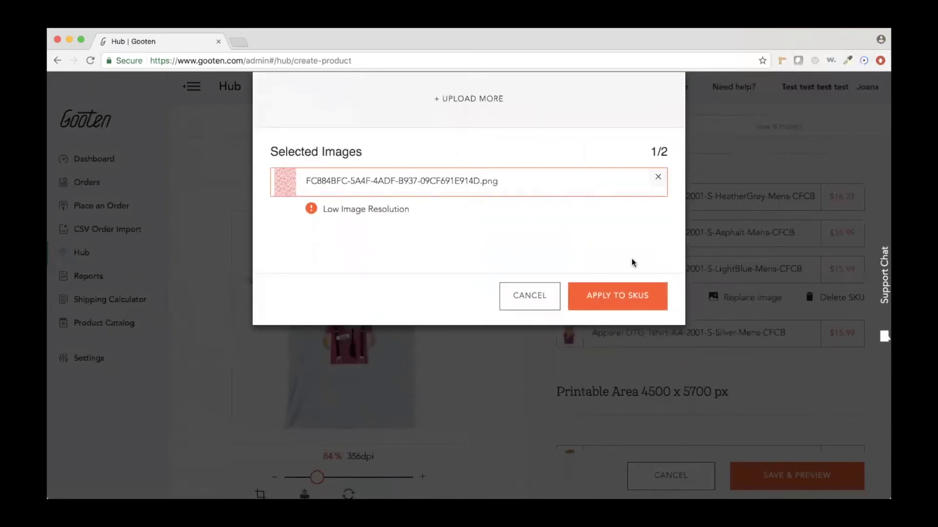
click(618, 293)
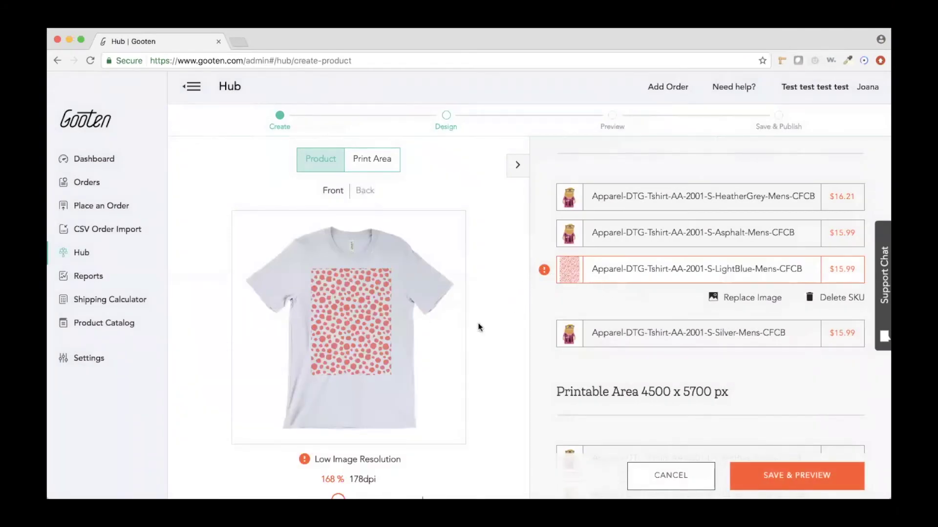
Scale the dot pattern down to 99% and move it to the upper-right part of the LightBlue shirt's print area
scroll(478, 323, down, 2)
drag(353, 396, 321, 414)
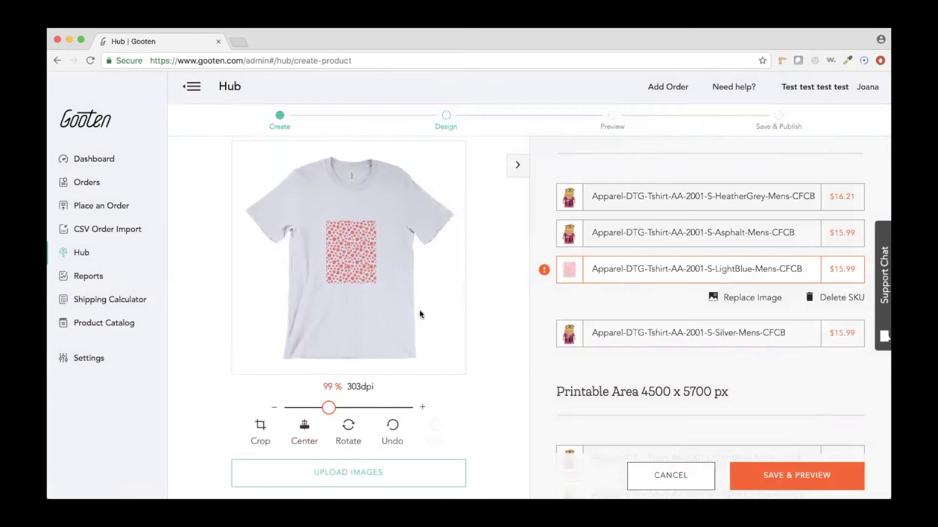
drag(350, 252, 373, 218)
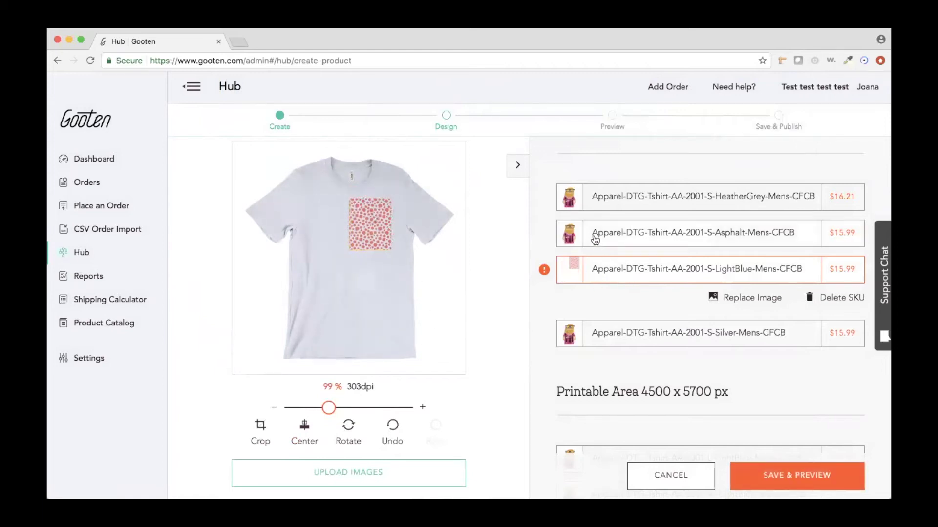
Check the artwork on the other small SKUs, including Heather Grey
click(591, 195)
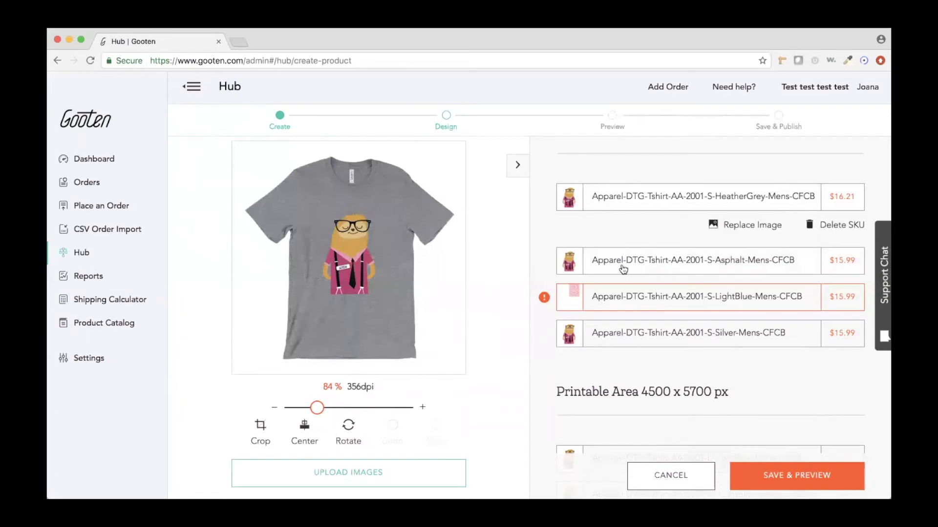
drag(620, 266, 615, 333)
click(612, 347)
Replace the small LightBlue SKU's artwork with the saved sloth and 7641 x 9055 px shapes images
click(619, 300)
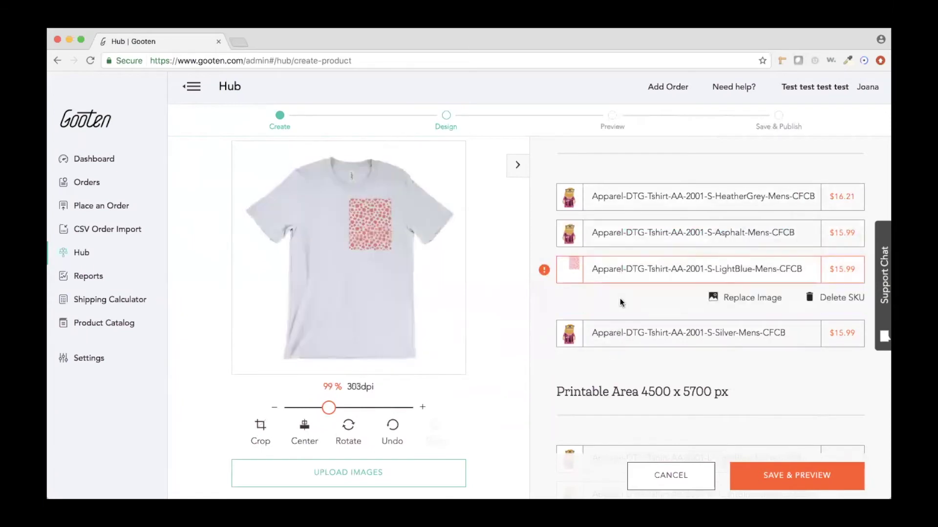
click(740, 297)
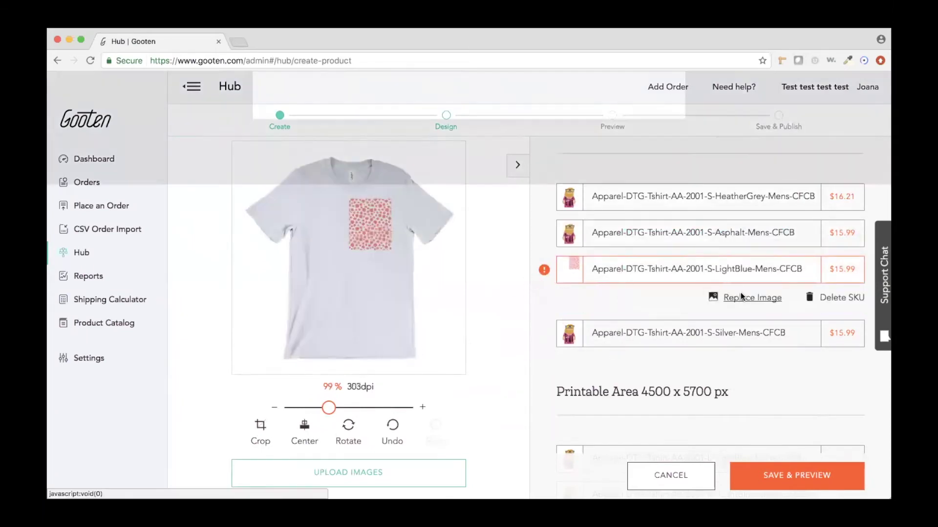
click(556, 312)
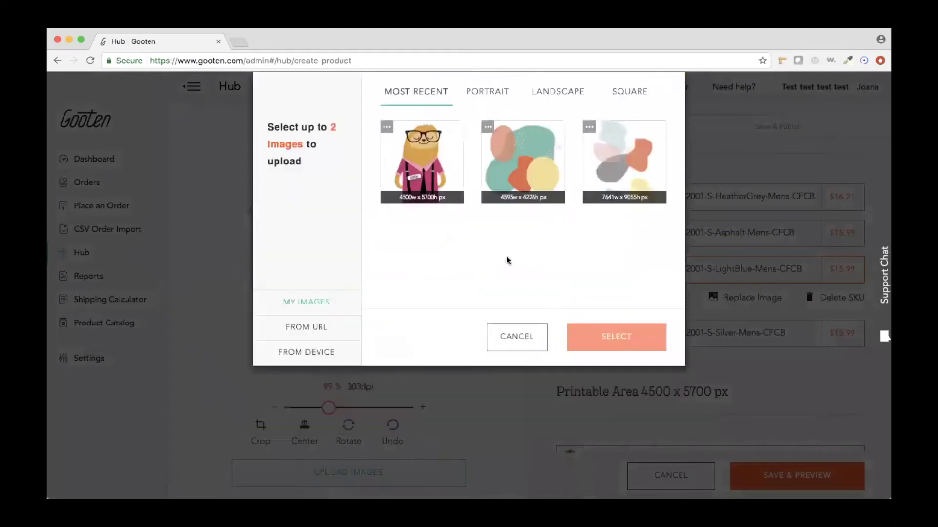
click(418, 166)
click(631, 194)
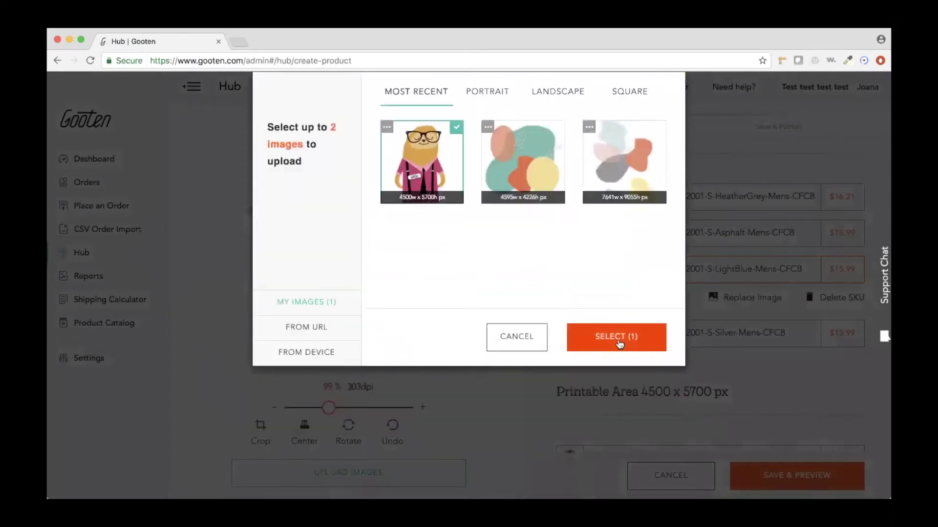
click(628, 337)
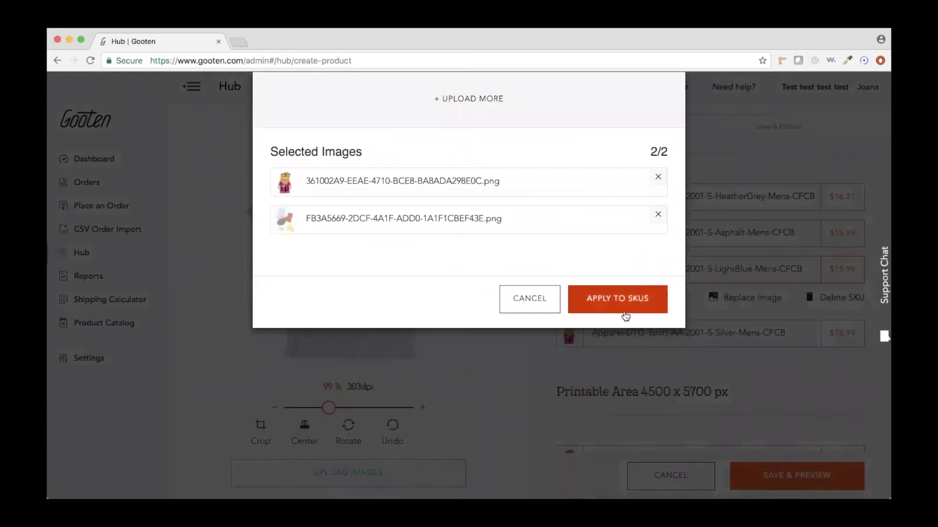
click(627, 317)
click(608, 305)
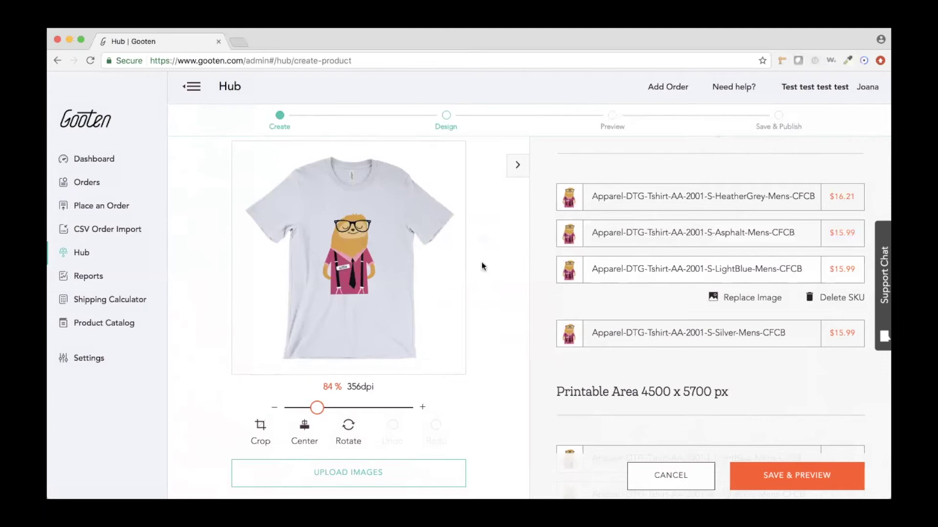
Crop the sloth on the small LightBlue shirt's front to its head and shoulders, and center it in the print area
scroll(625, 243, down, 5)
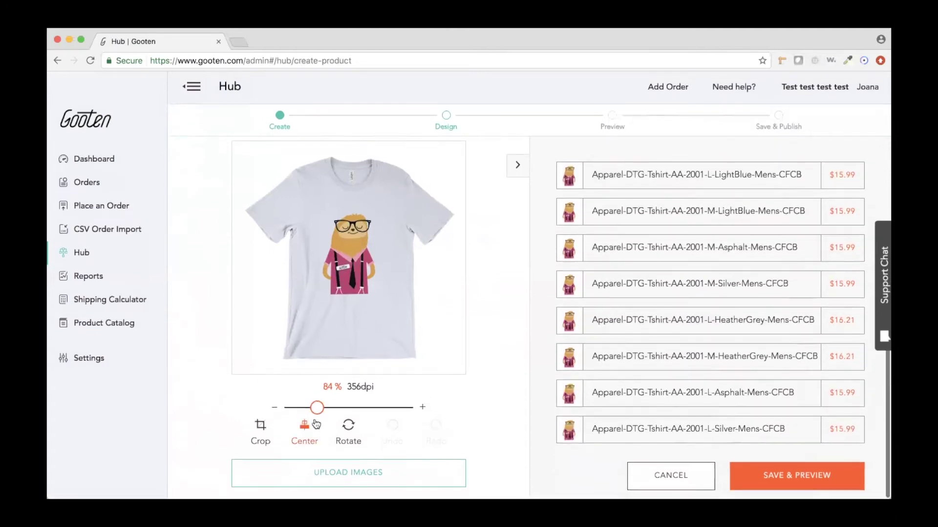
scroll(367, 278, up, 3)
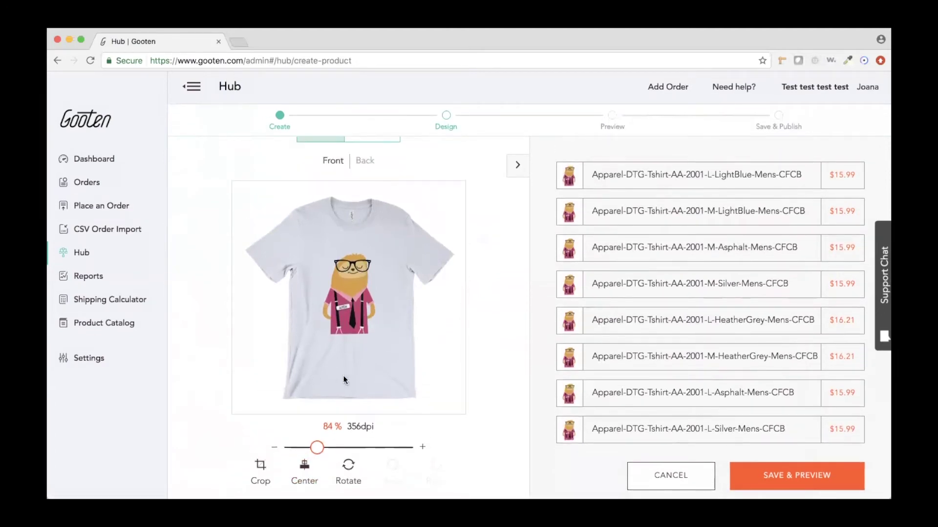
scroll(343, 376, down, 2)
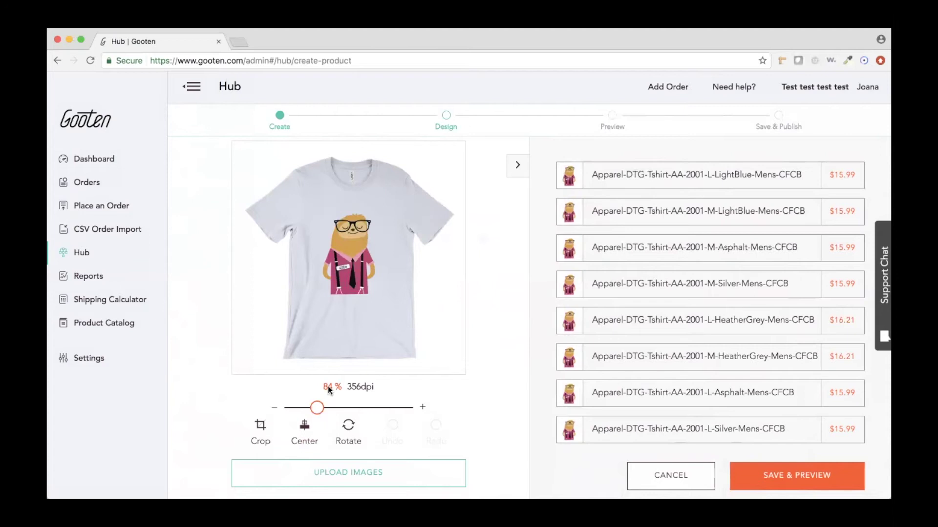
click(260, 433)
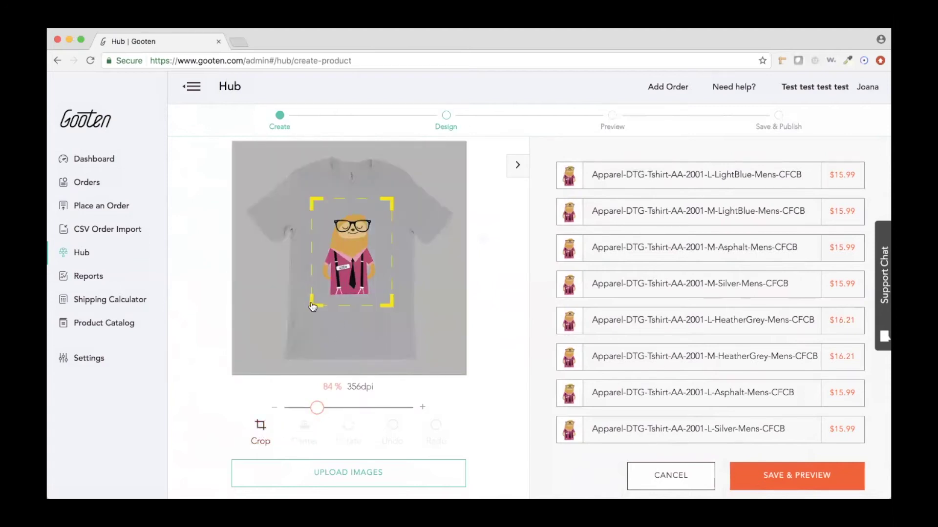
drag(310, 307, 320, 252)
click(349, 245)
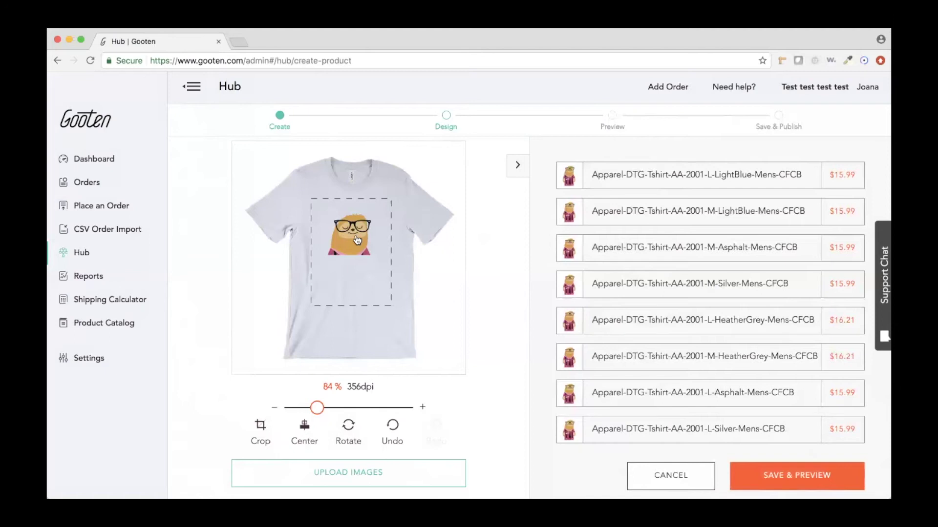
click(301, 439)
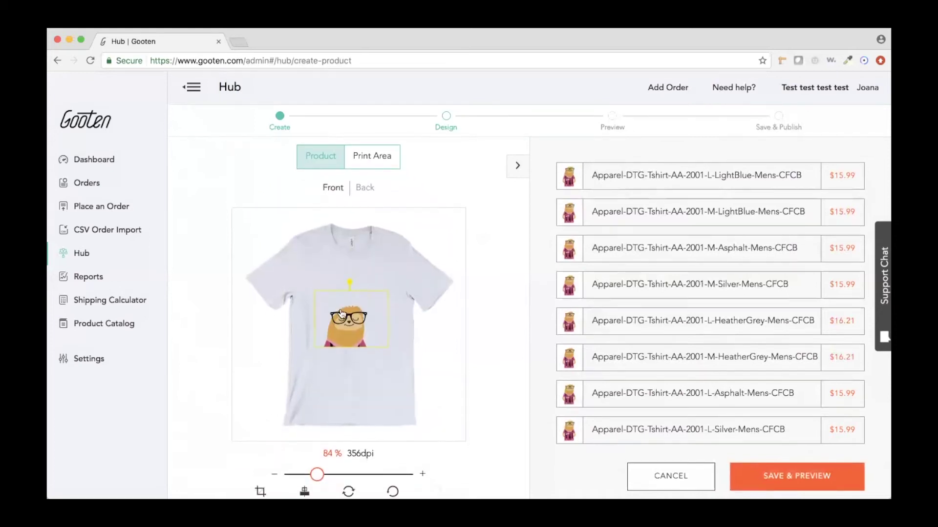
Inspect the cropped sloth in the print area view, return to the product view and review the SKU list
click(382, 163)
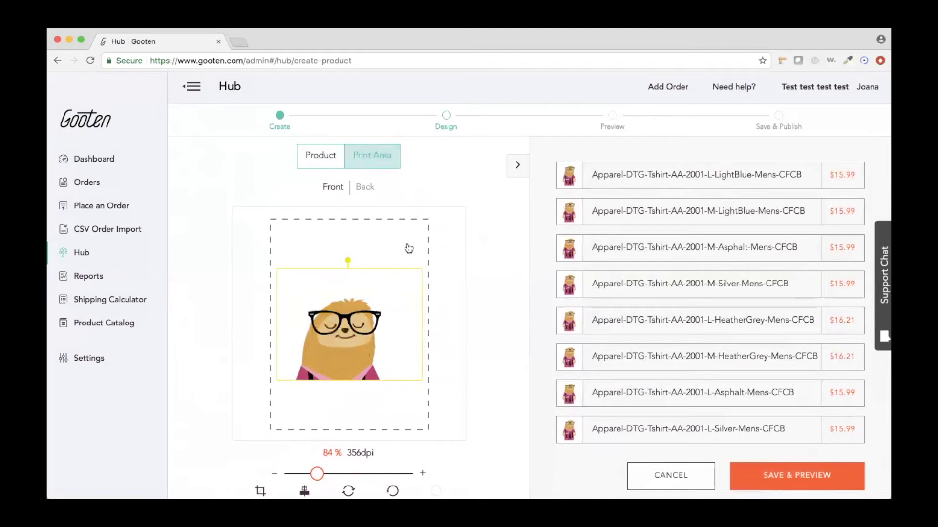
click(321, 156)
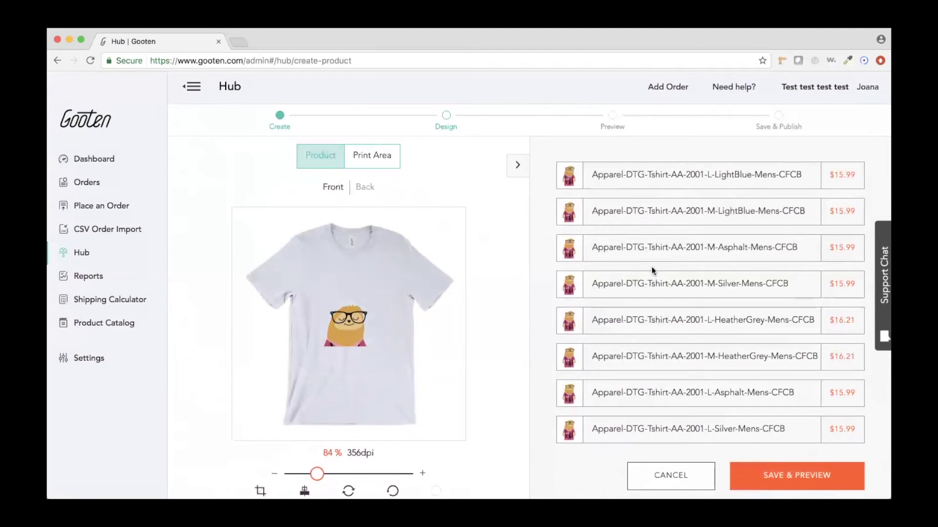
scroll(596, 213, up, 10)
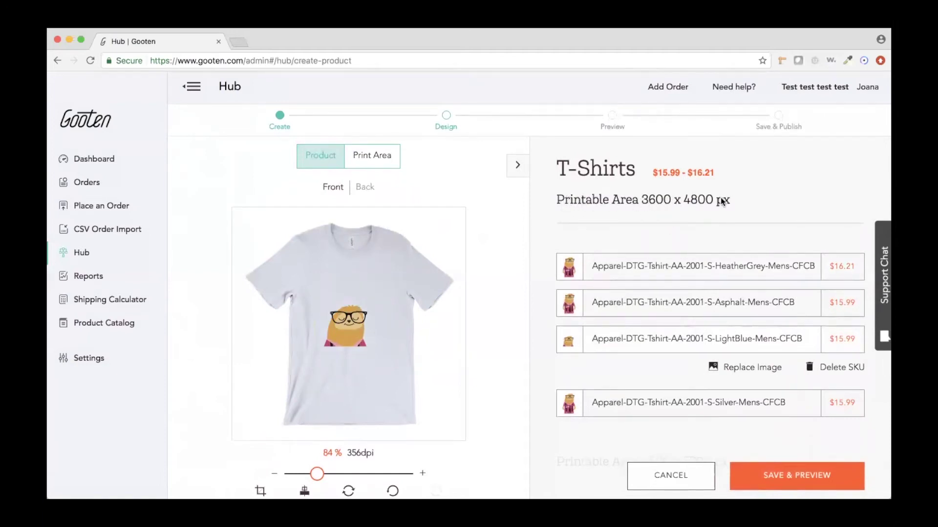
scroll(663, 201, down, 5)
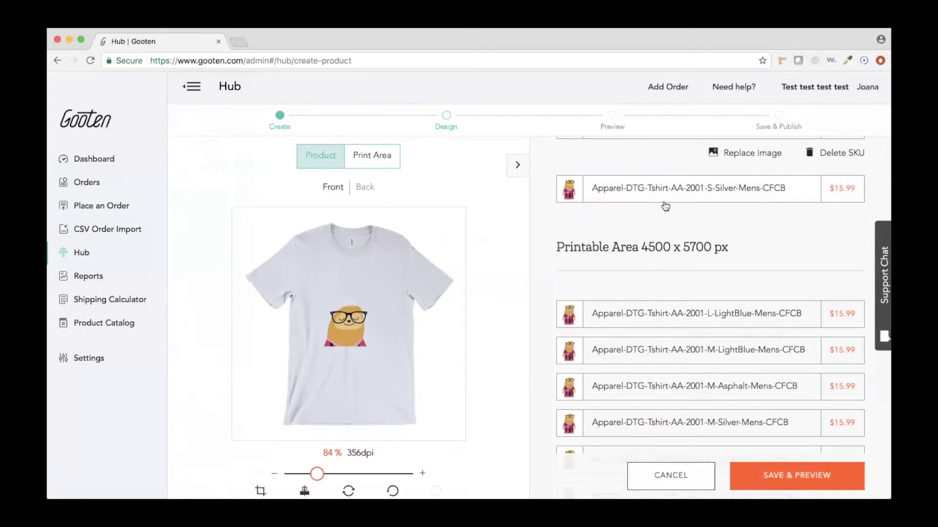
Move the cropped sloth to the upper-right corner of the LightBlue shirt's print area, and from there to its lower-left corner
click(356, 326)
drag(356, 325, 359, 311)
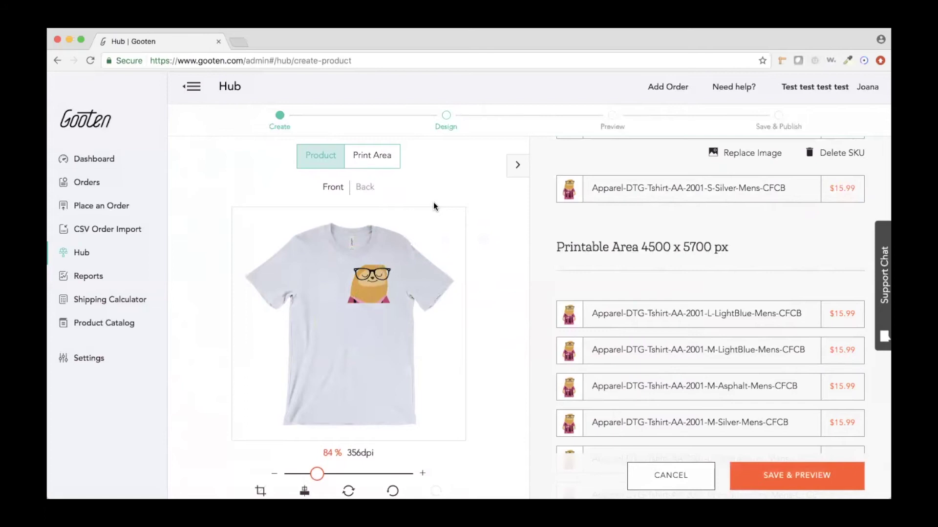
scroll(374, 296, down, 2)
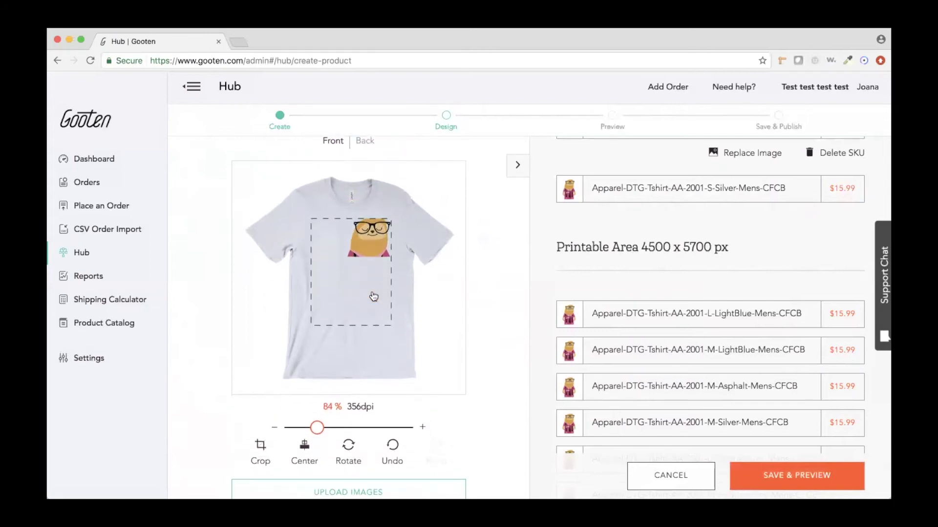
drag(375, 251, 322, 335)
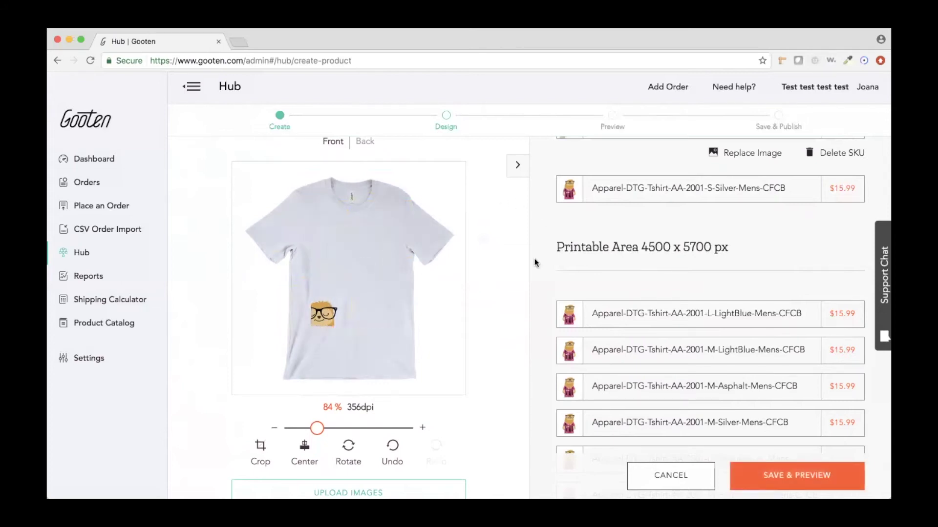
Expand the crop on the small LightBlue shirt's front to show the whole sloth, and move it to the middle of the print area
click(321, 328)
click(262, 452)
drag(285, 341, 286, 383)
click(330, 348)
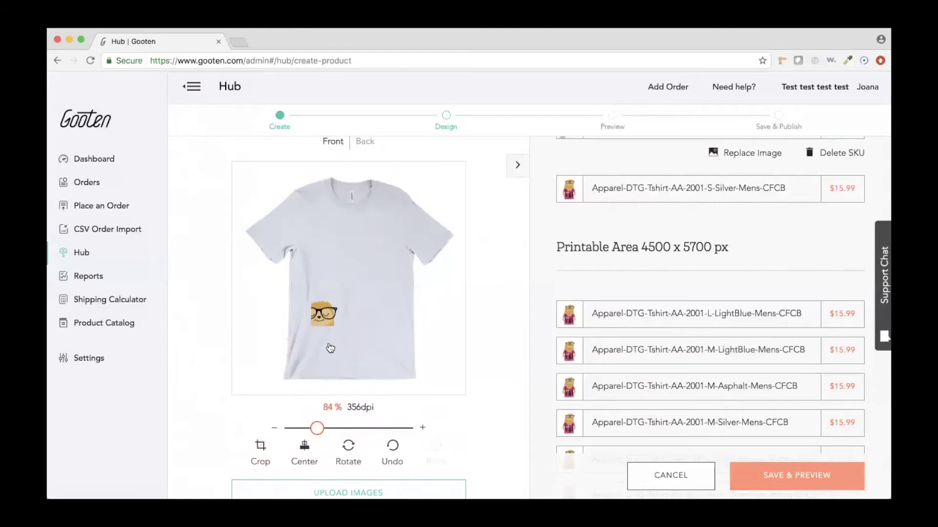
drag(337, 345, 359, 253)
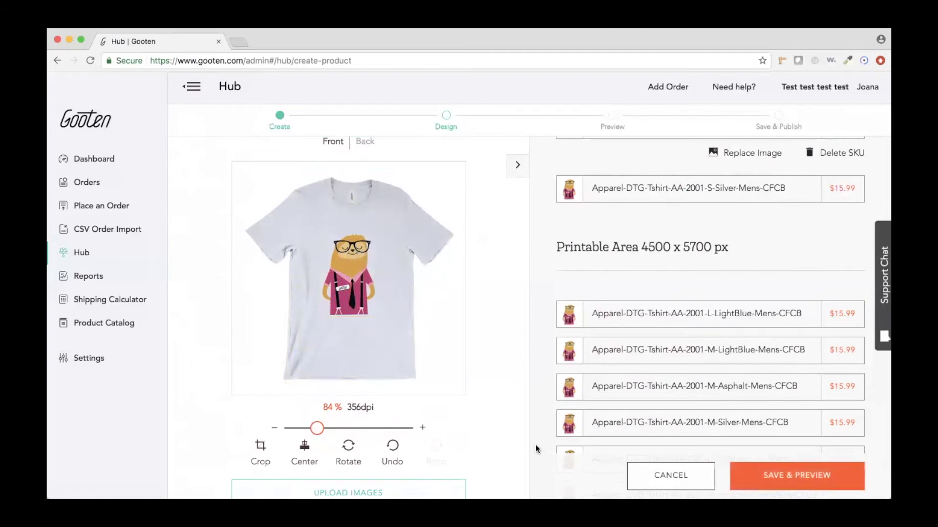
Rotate the sloth through four quarter turns back to upright, adjust it with the rotation handle, and undo and redo that adjustment
click(356, 451)
click(356, 452)
click(356, 451)
click(356, 452)
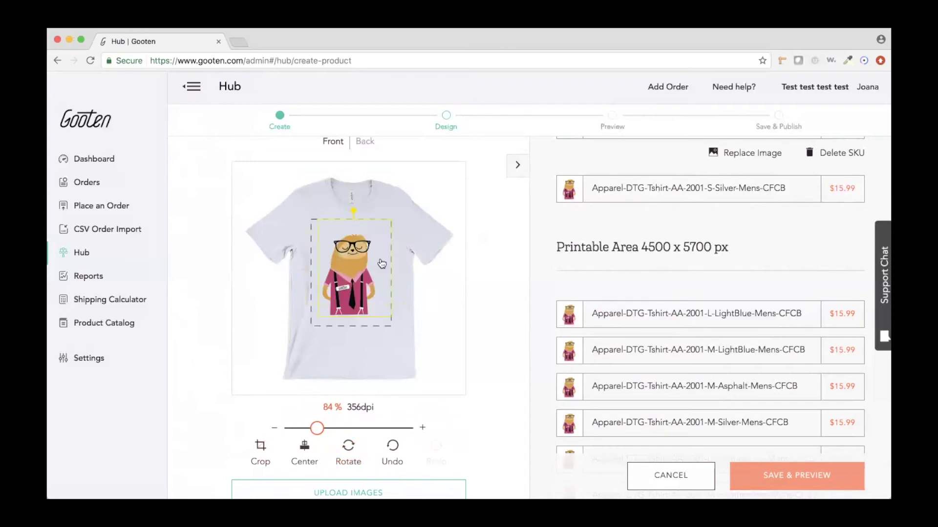
mouse_move(355, 214)
mouse_down()
mouse_move(327, 224)
mouse_move(342, 215)
mouse_move(318, 244)
mouse_move(343, 213)
mouse_move(403, 255)
mouse_move(439, 208)
mouse_move(419, 207)
mouse_move(288, 271)
mouse_move(373, 277)
mouse_move(364, 324)
mouse_move(316, 228)
mouse_move(353, 229)
mouse_up()
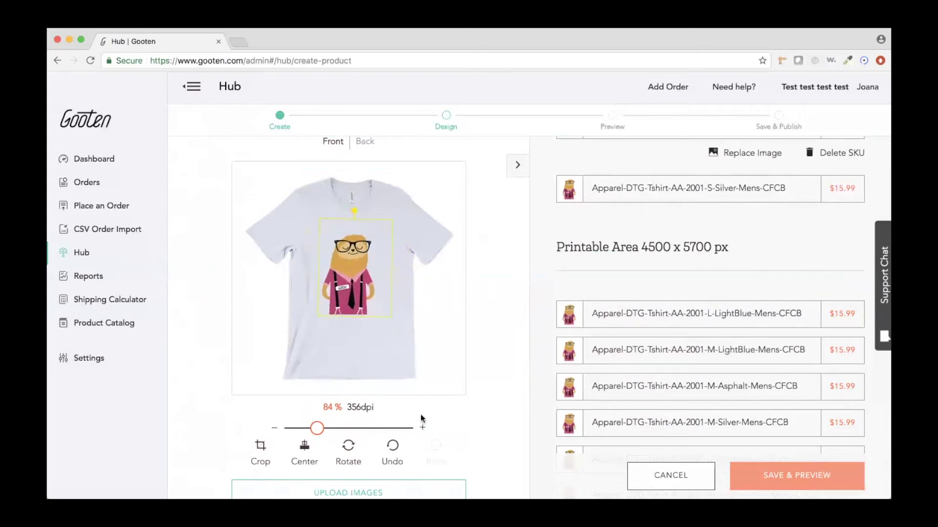
click(394, 448)
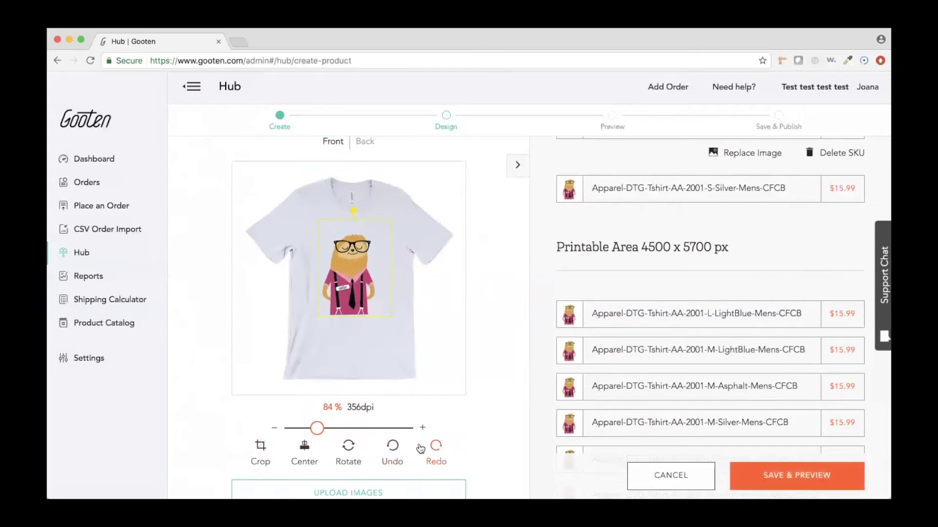
click(445, 458)
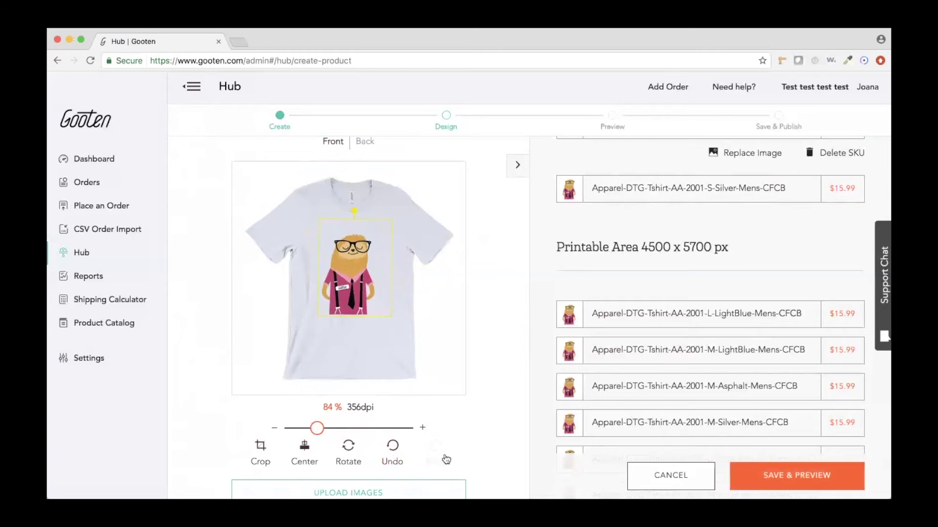
Select the medium LightBlue SKU and shift its front sloth slightly up and to the right within the print area
click(665, 325)
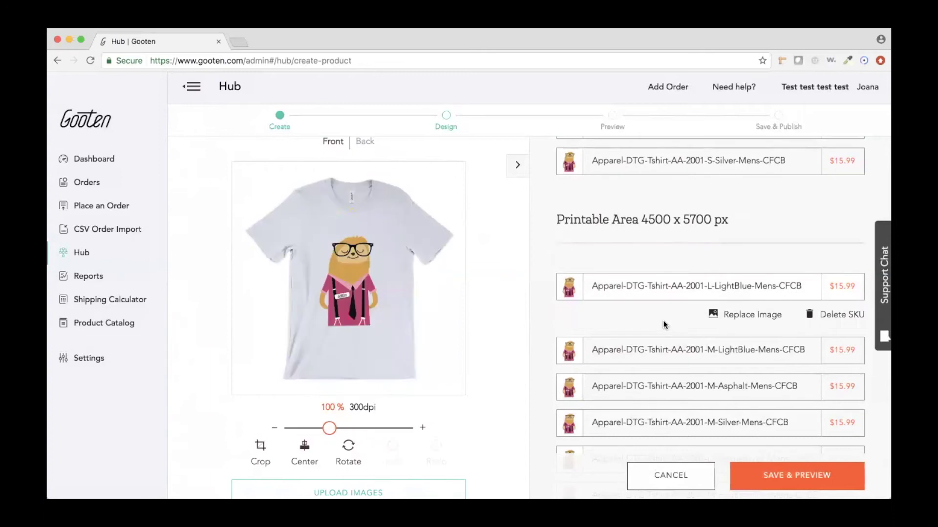
scroll(694, 278, down, 4)
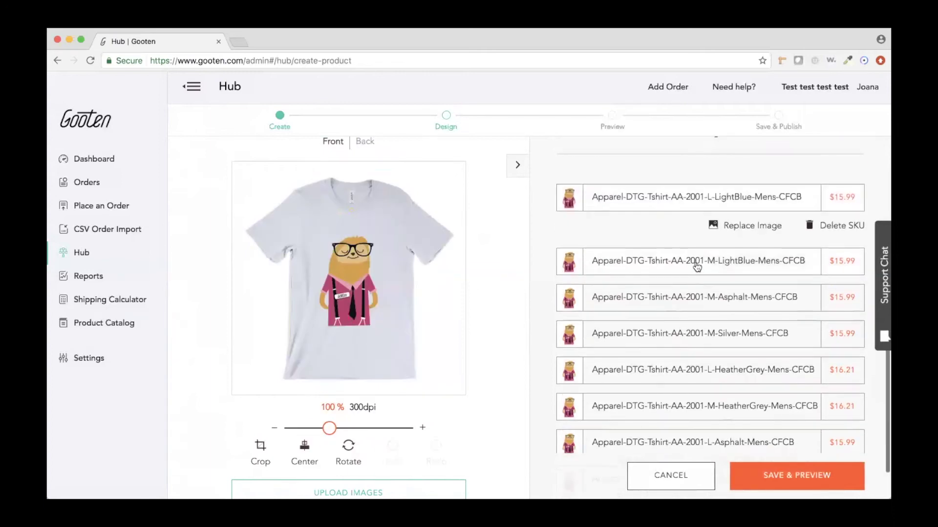
click(697, 267)
drag(348, 308, 367, 280)
drag(367, 279, 349, 310)
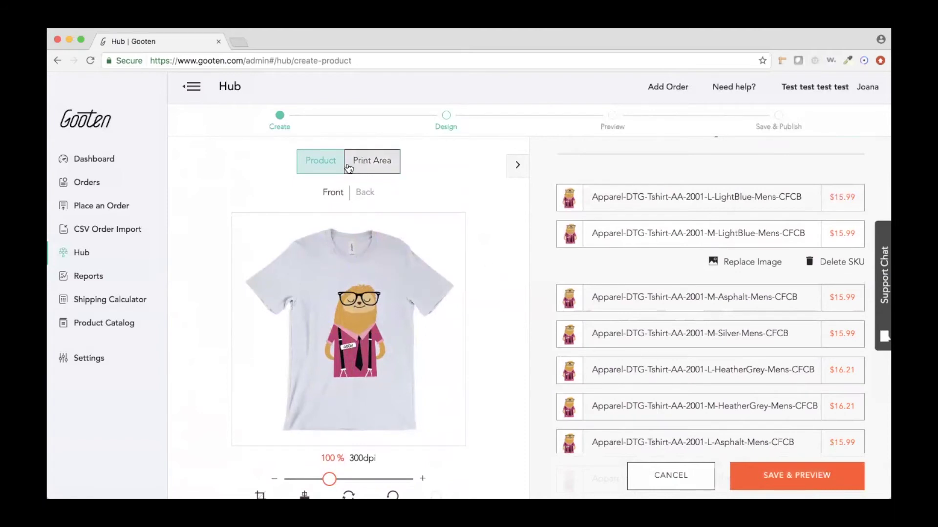
Compare the medium LightBlue shirt's sloth placement in the print area view and the product view
click(370, 166)
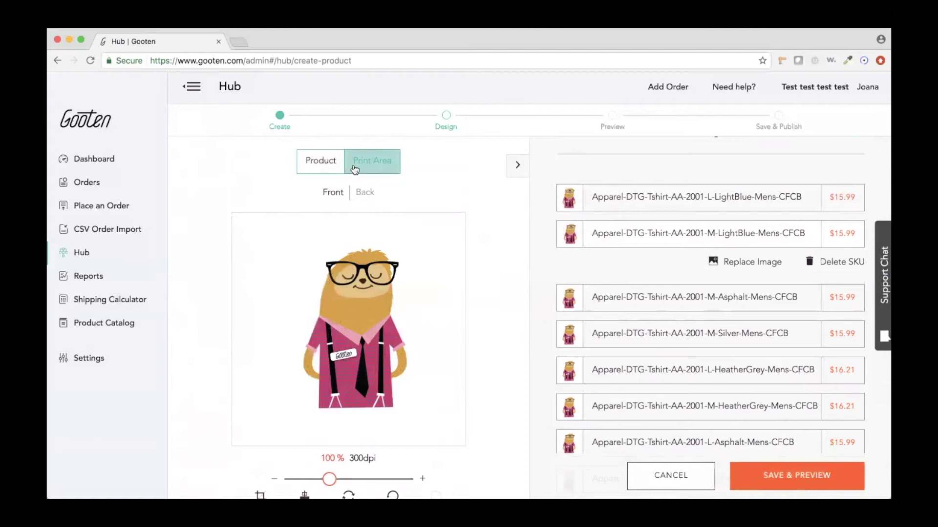
click(323, 167)
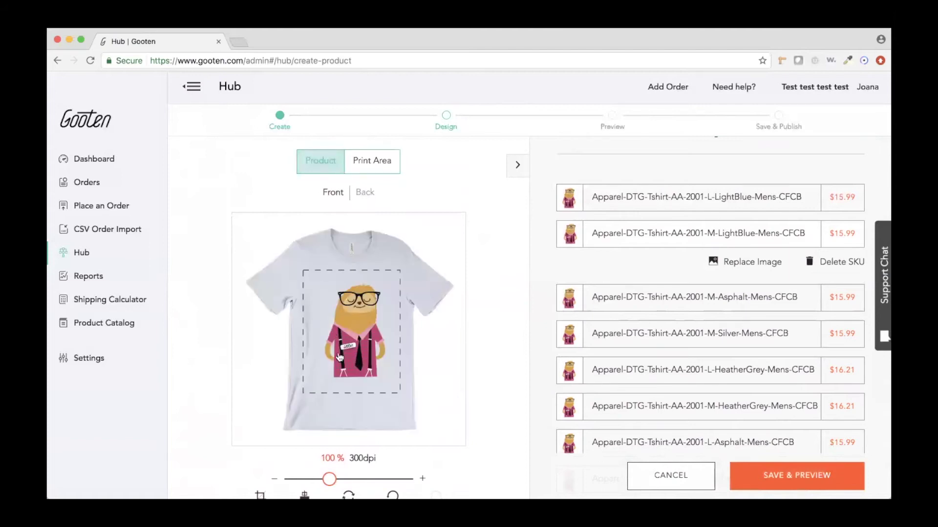
click(372, 177)
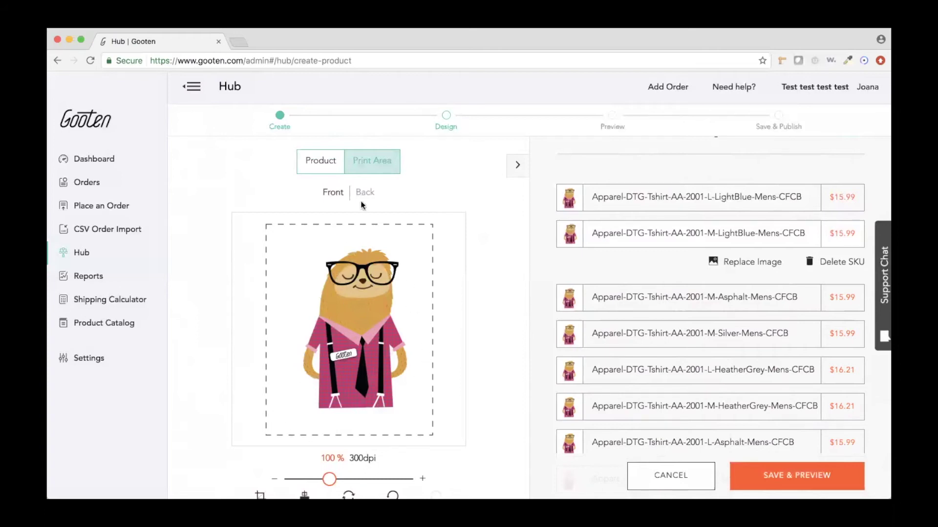
click(320, 162)
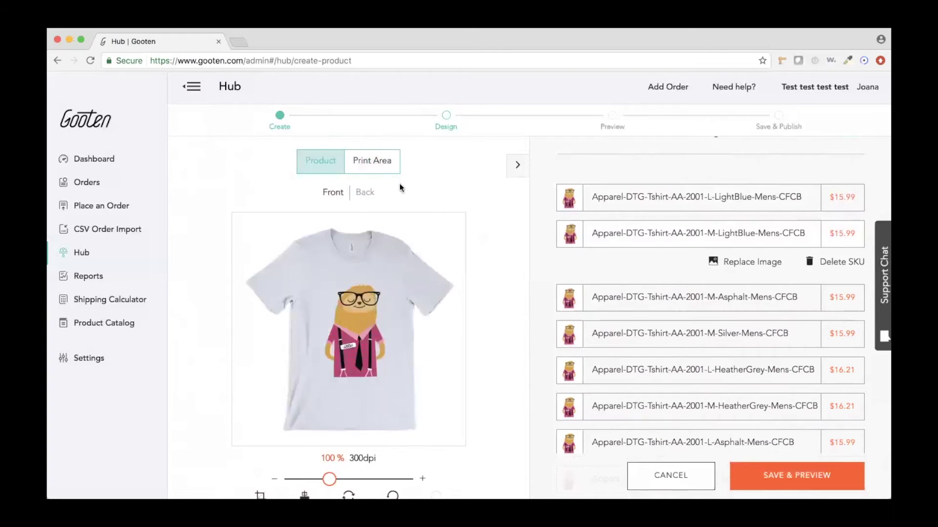
Review the SKUs listed under the 3600 x 4800 px and 4500 x 5700 px printable areas
scroll(747, 313, up, 5)
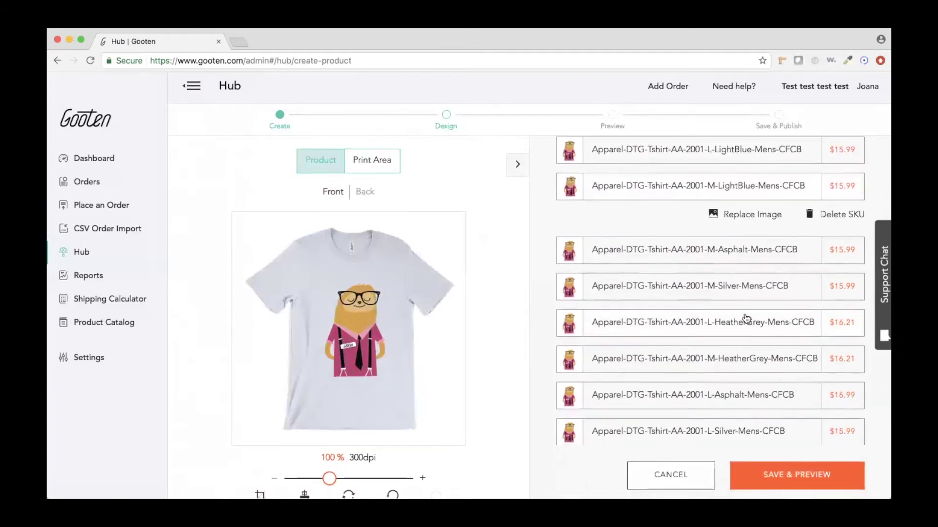
scroll(749, 310, up, 2)
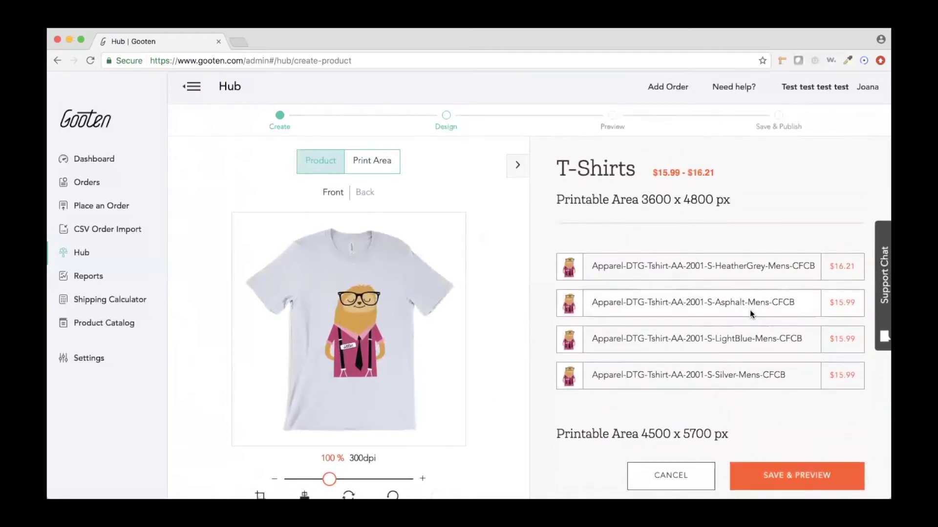
scroll(532, 360, down, 3)
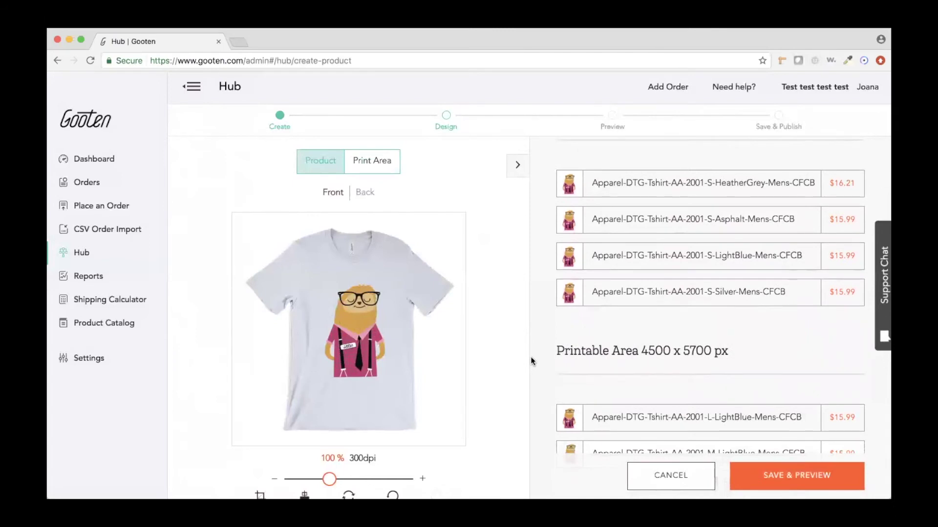
scroll(531, 360, up, 1)
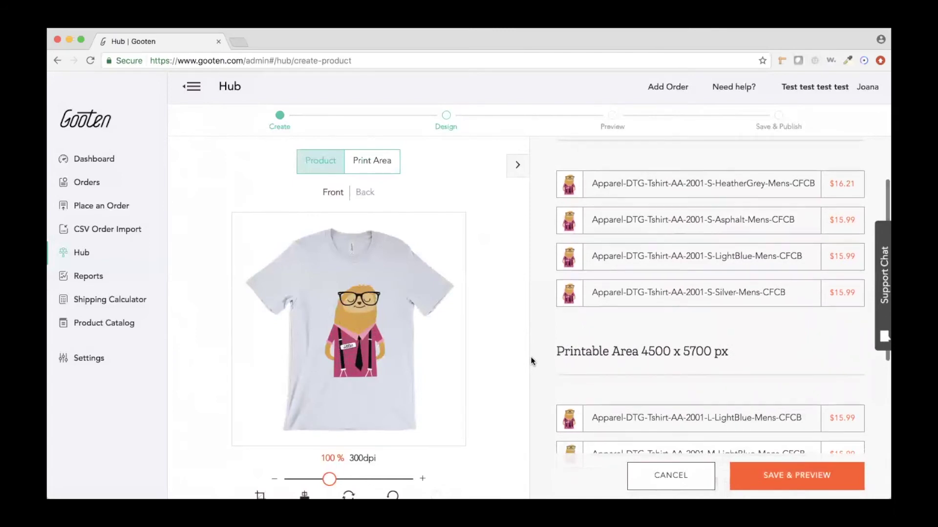
scroll(531, 360, up, 3)
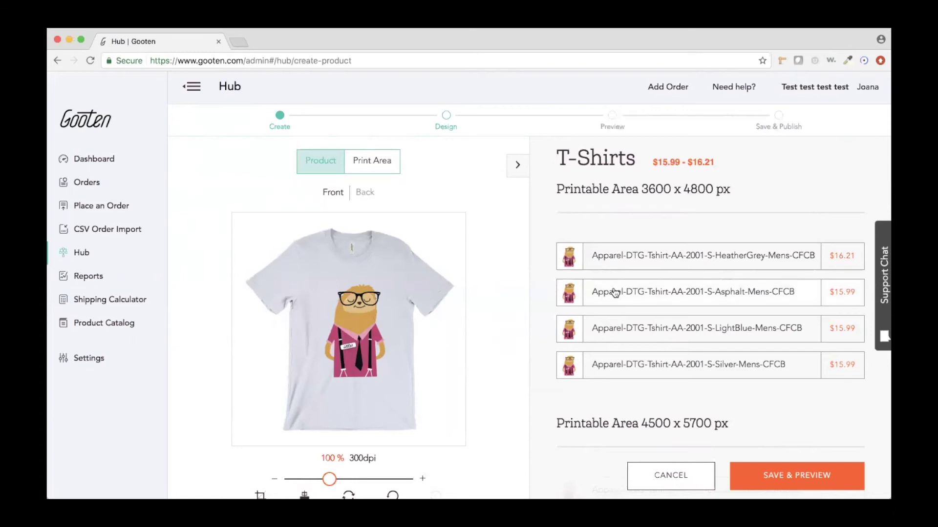
scroll(614, 288, down, 10)
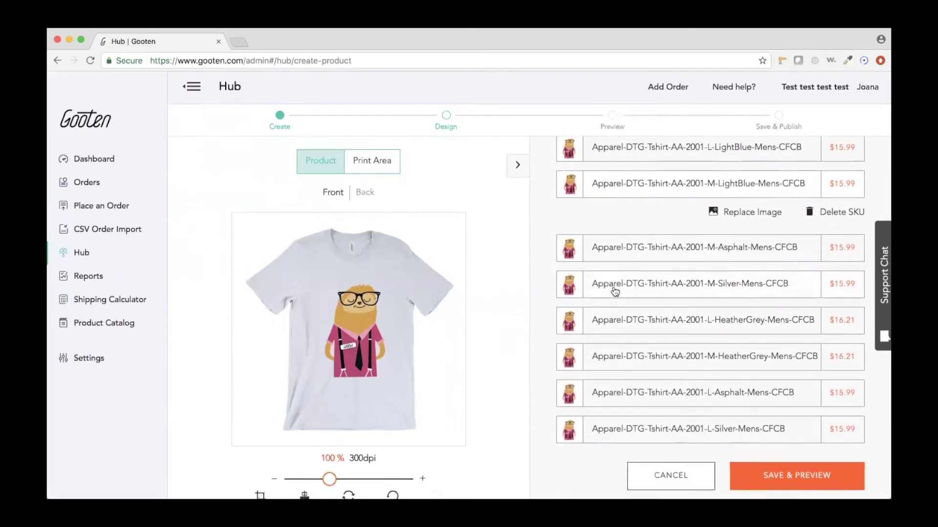
scroll(614, 291, up, 10)
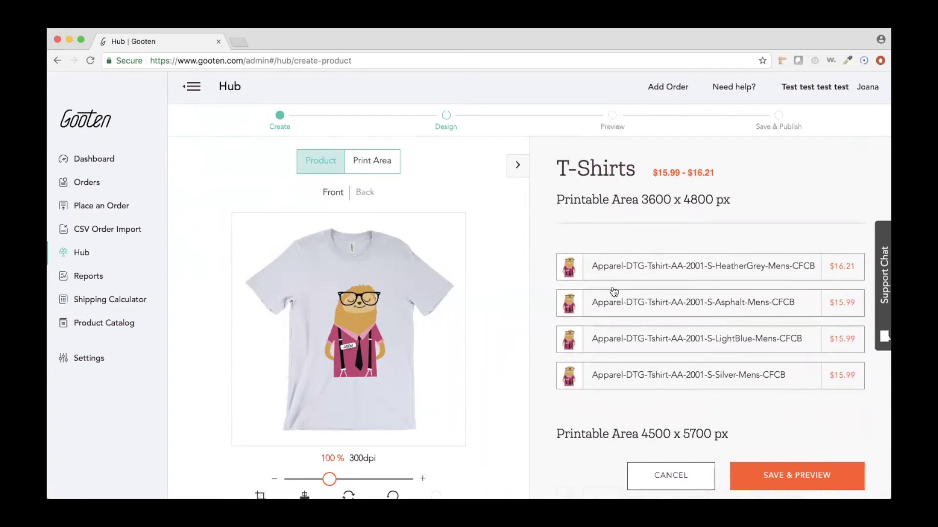
scroll(497, 280, down, 1)
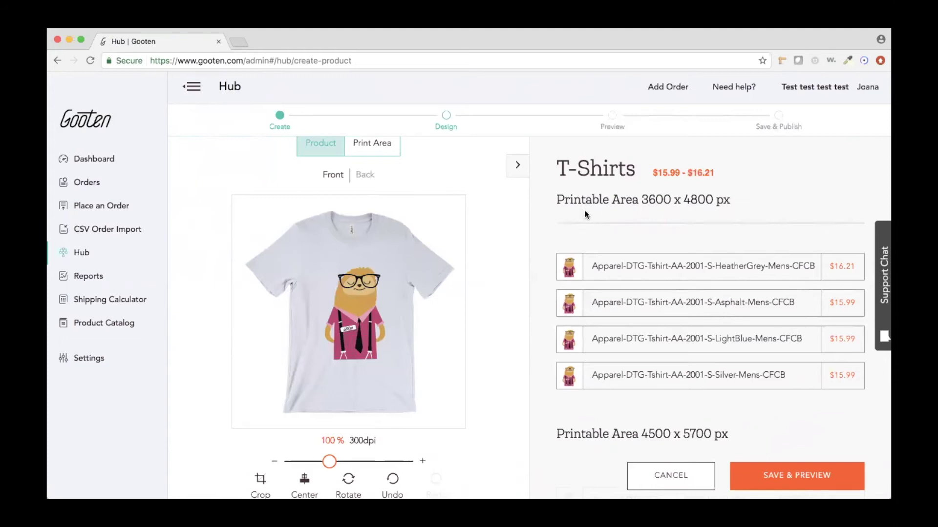
scroll(467, 208, down, 3)
scroll(468, 208, up, 2)
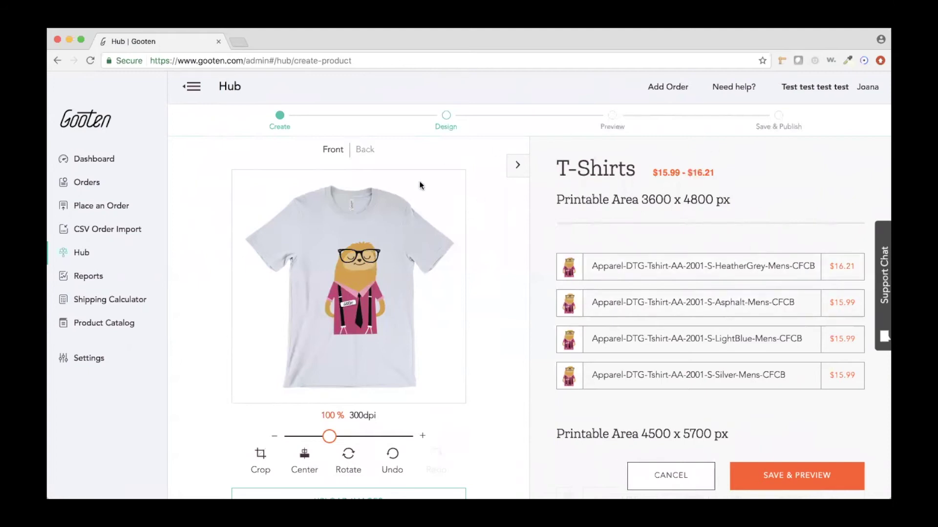
scroll(692, 294, down, 5)
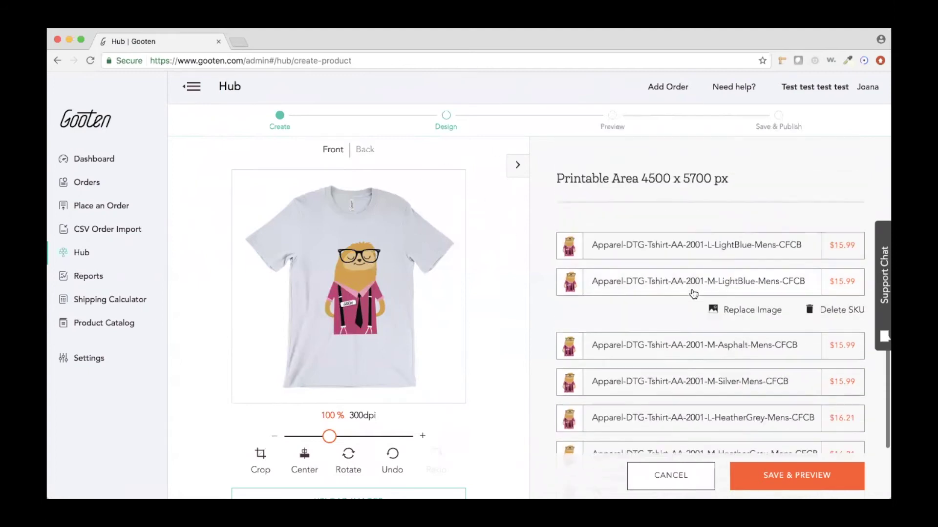
scroll(470, 274, down, 1)
scroll(631, 242, up, 4)
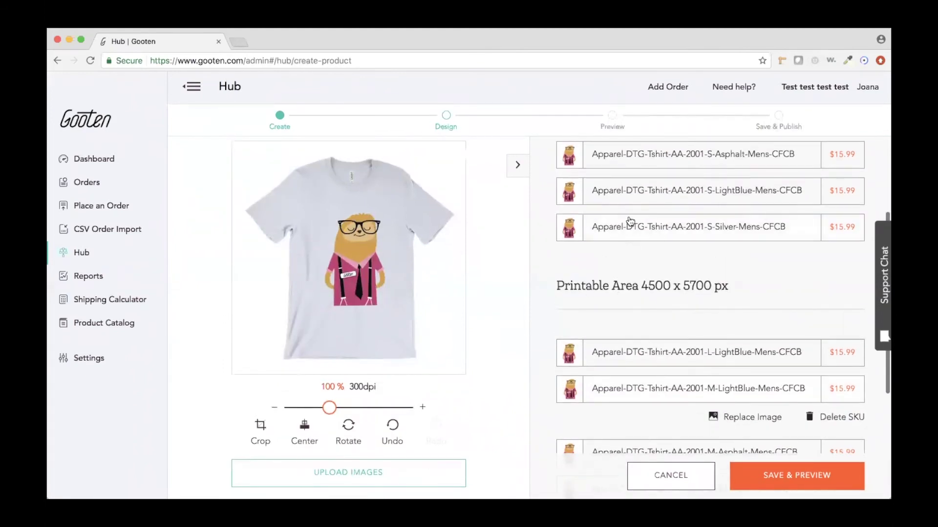
scroll(355, 258, down, 2)
Check the back design of the small Silver SKU, and save the designs to continue to the product preview
scroll(371, 203, up, 2)
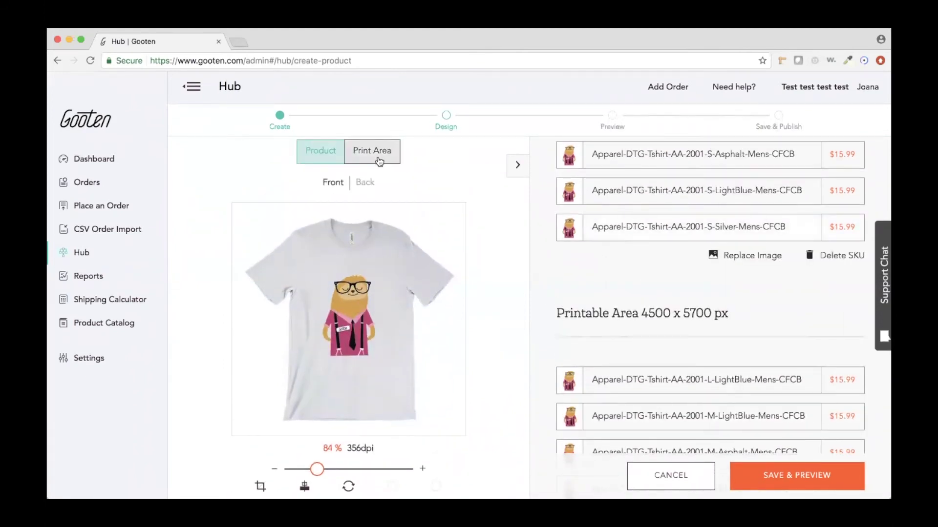
click(365, 183)
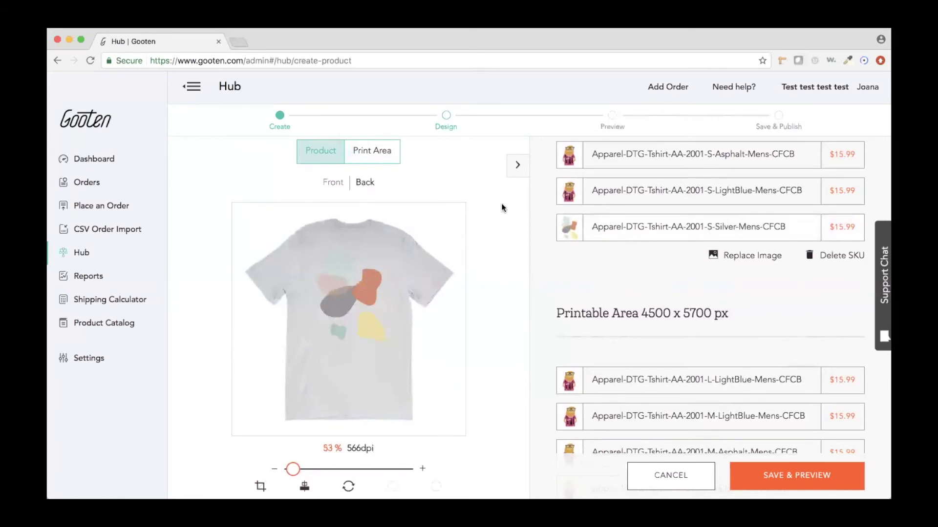
click(824, 477)
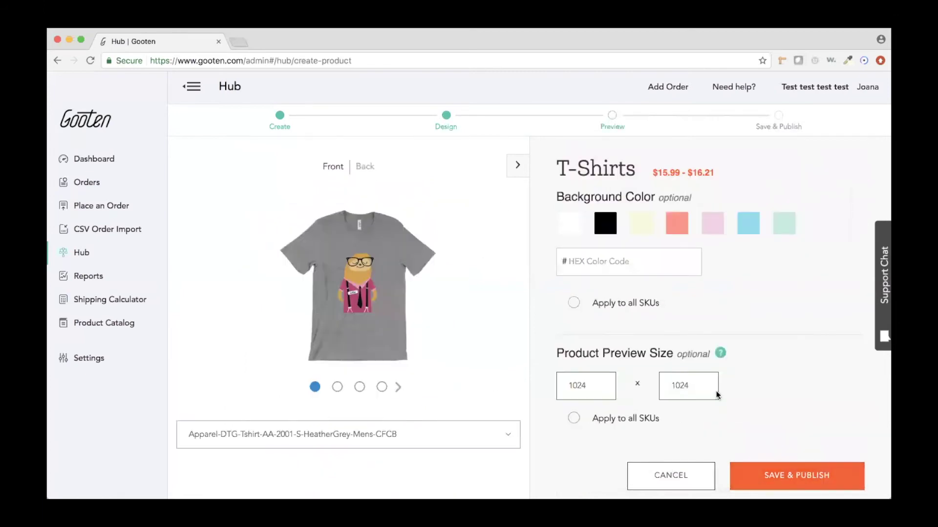
Page through the product previews to the small Silver SKU and switch between its back and front views
click(398, 387)
click(398, 388)
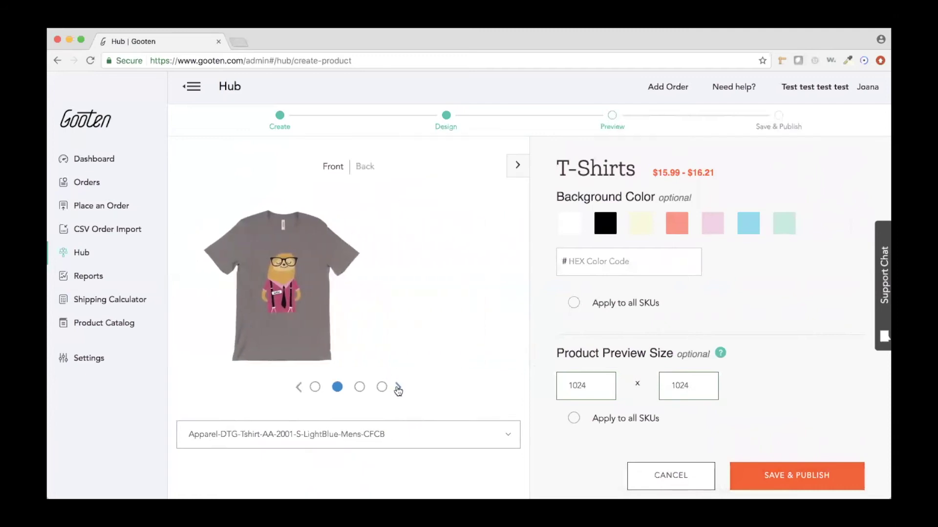
click(398, 387)
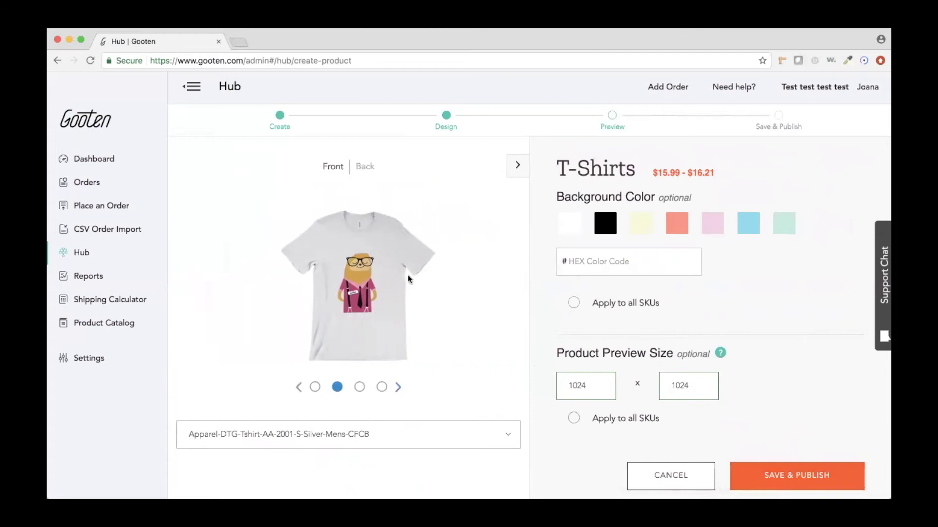
click(365, 167)
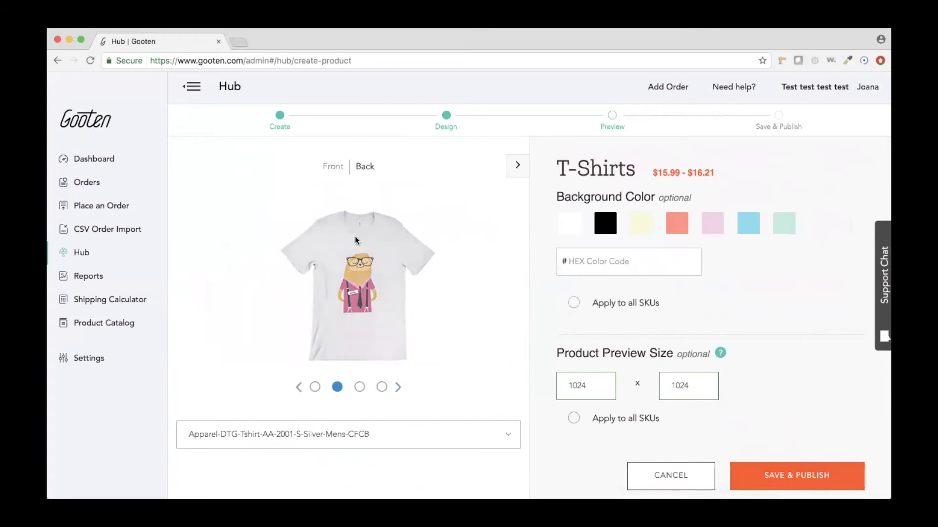
click(331, 167)
Choose the large Asphalt SKU for preview, try the blue and white backgrounds, and set its background color to black
click(363, 435)
scroll(362, 436, down, 2)
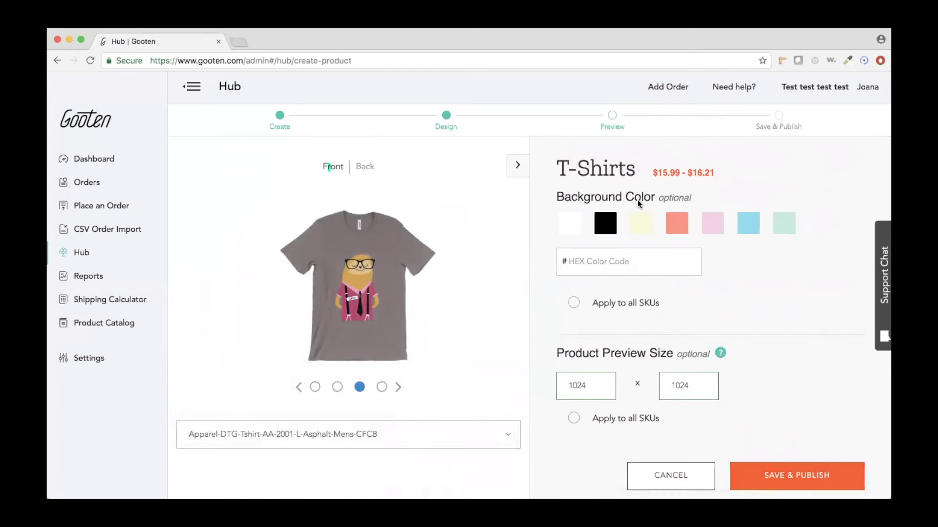
click(752, 228)
click(603, 230)
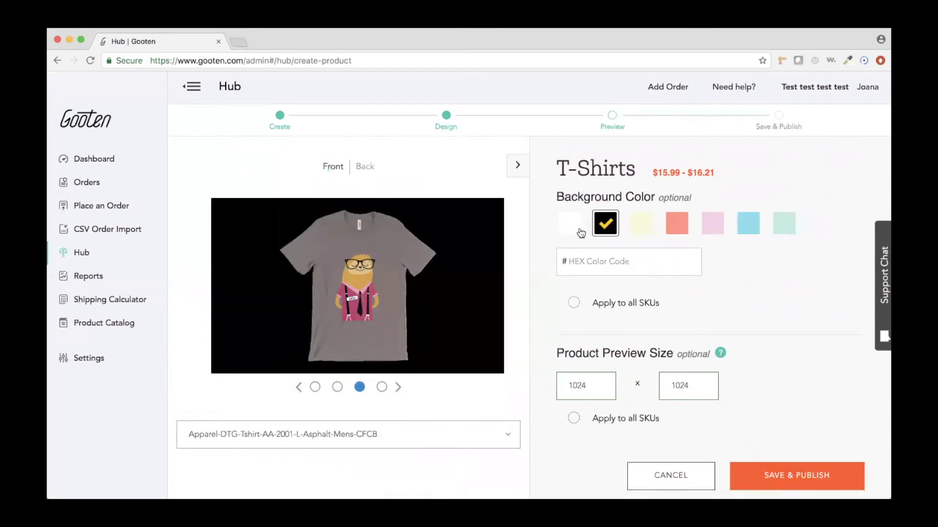
click(570, 259)
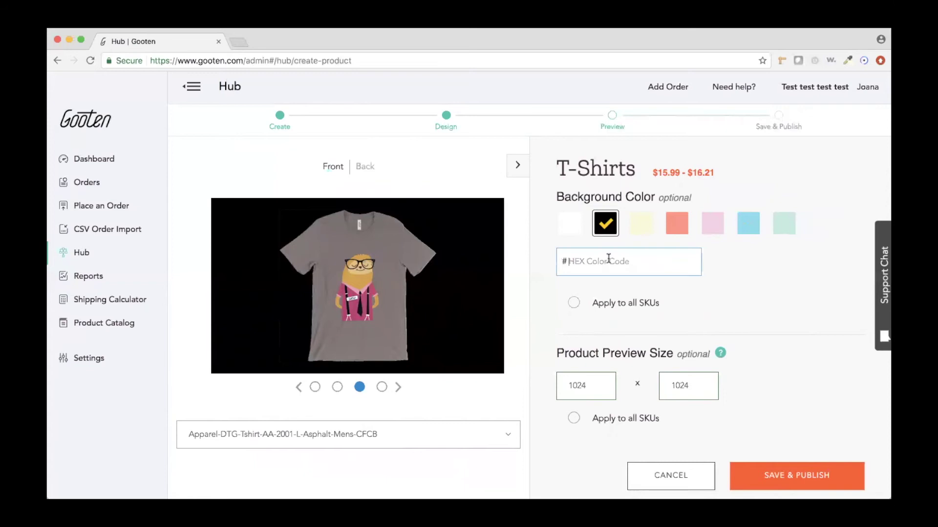
click(564, 238)
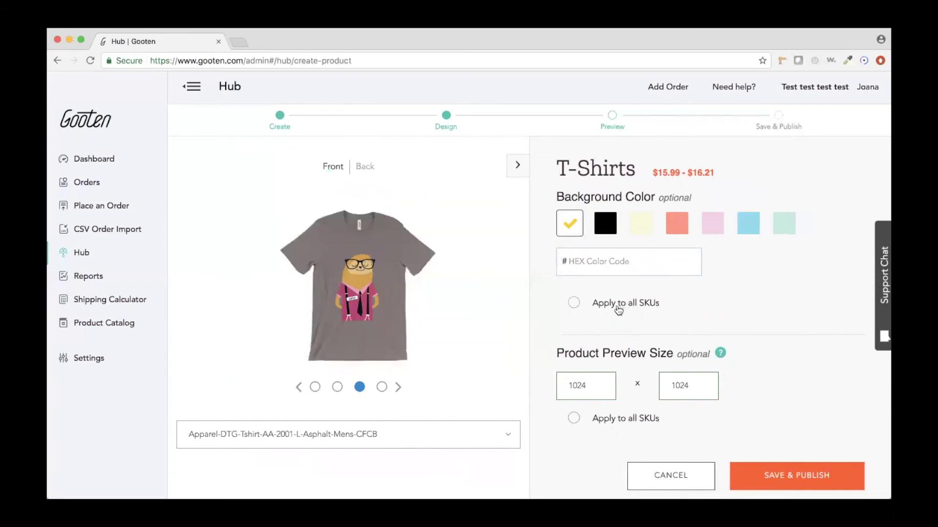
click(606, 227)
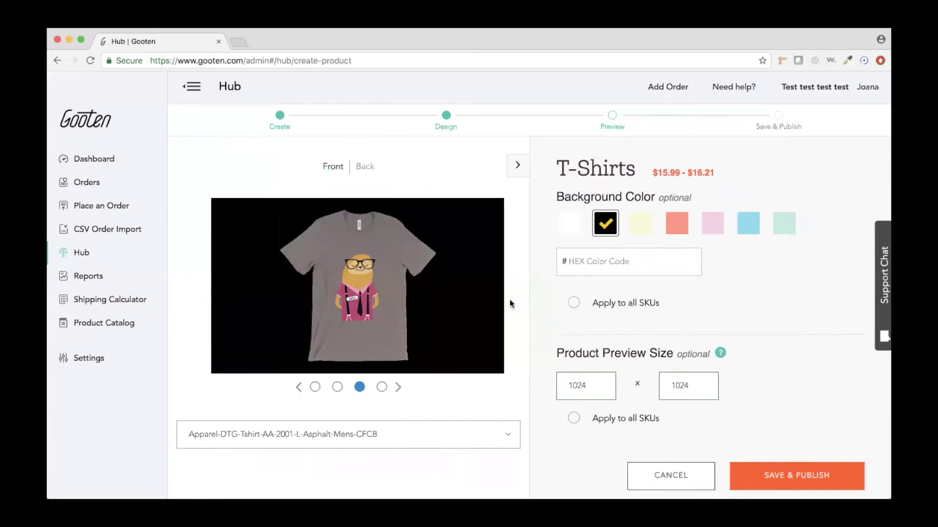
Compare the large Silver SKU's preview, and set the large Asphalt SKU's background color to white
click(398, 389)
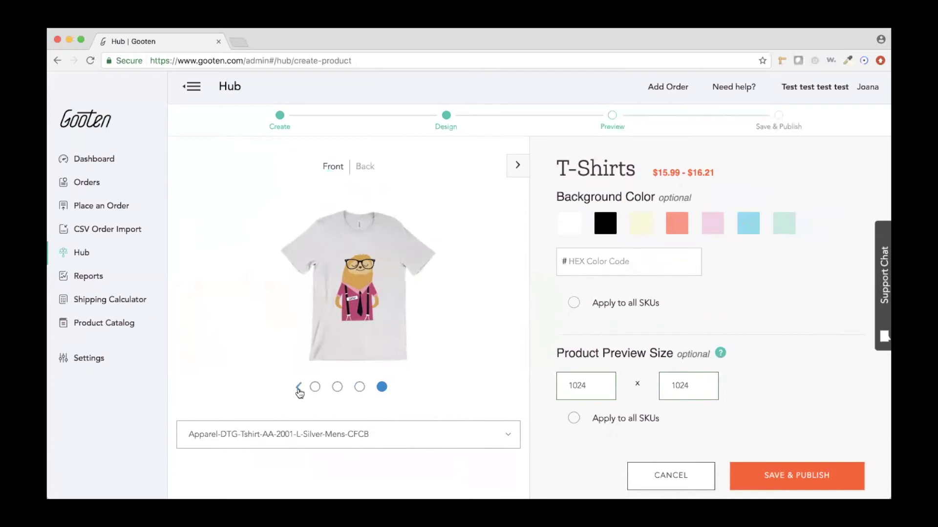
click(298, 389)
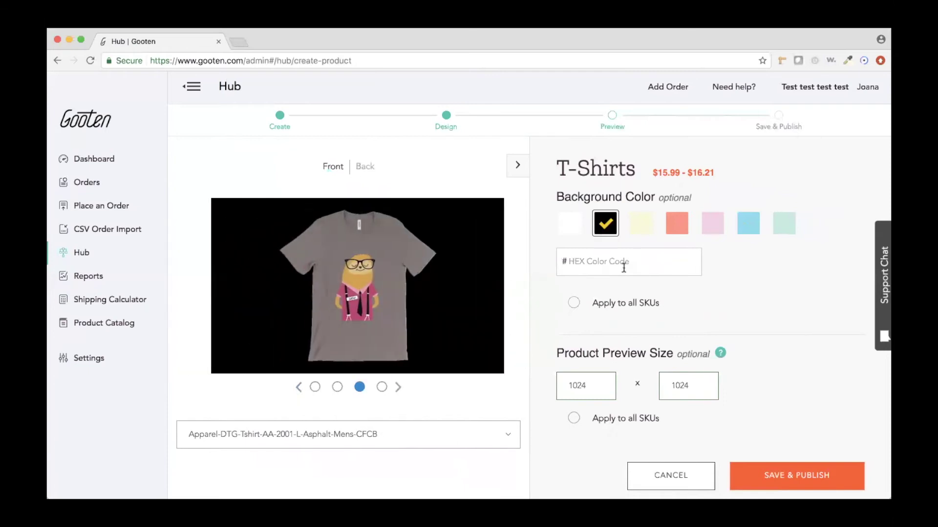
click(570, 223)
scroll(576, 333, down, 1)
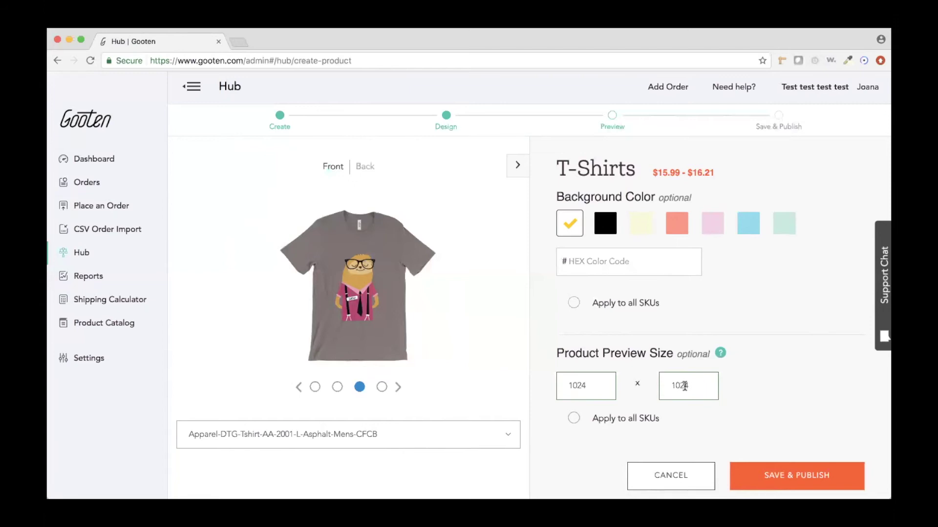
Check the product preview size fields, and save the previews to continue to the product details
drag(566, 380, 589, 381)
click(686, 391)
click(766, 475)
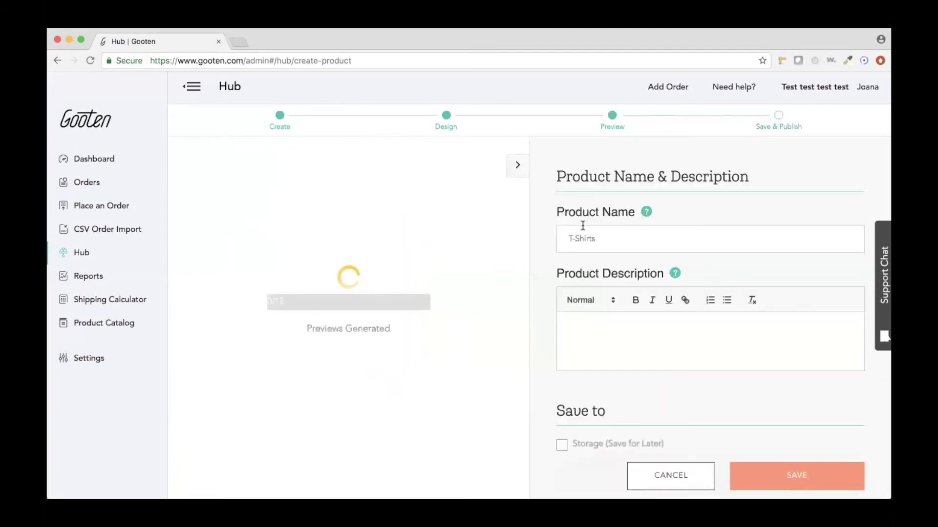
Name the product "Sloth T-shirt!"
click(600, 241)
key(alt+shift+Left)
key(alt+shift+Left)
text(Sloth T-shirt!)
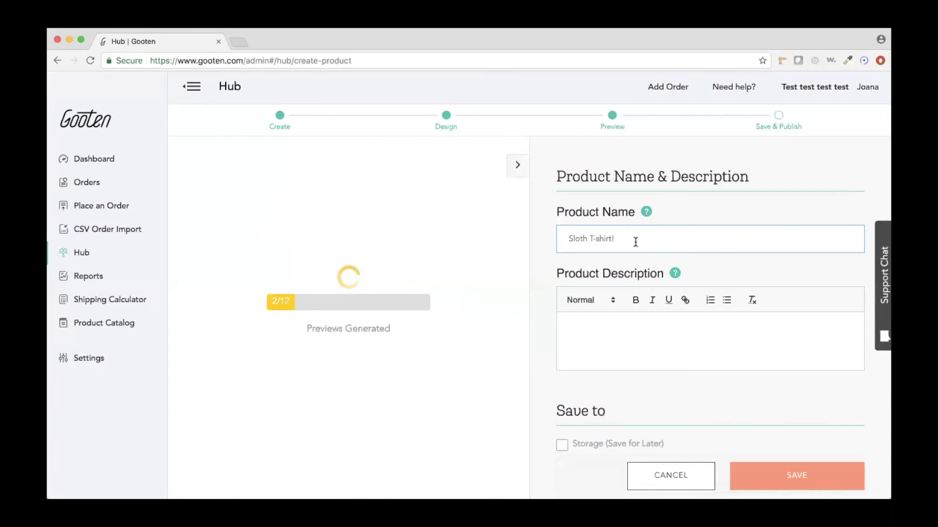
Choose candy-corn-things and Storage (Save for Later) as the product's save destinations
click(593, 325)
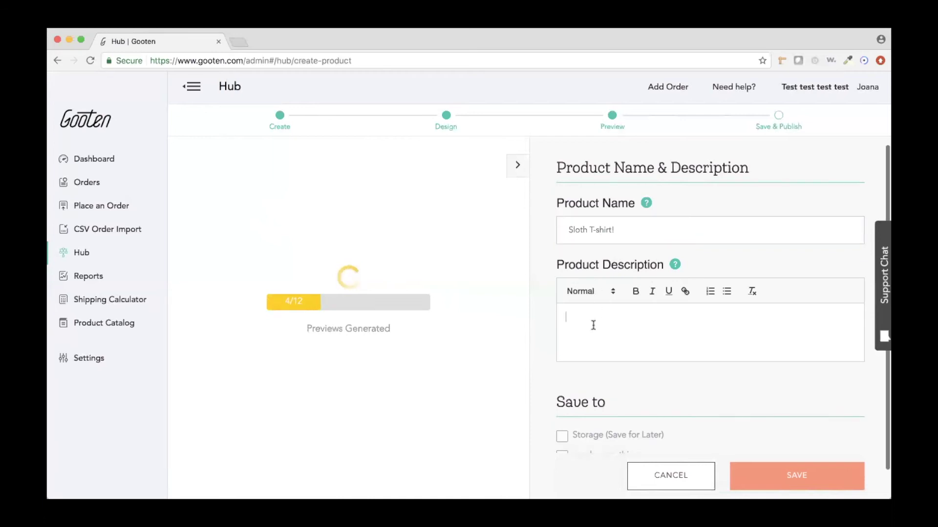
scroll(593, 325, down, 2)
click(651, 259)
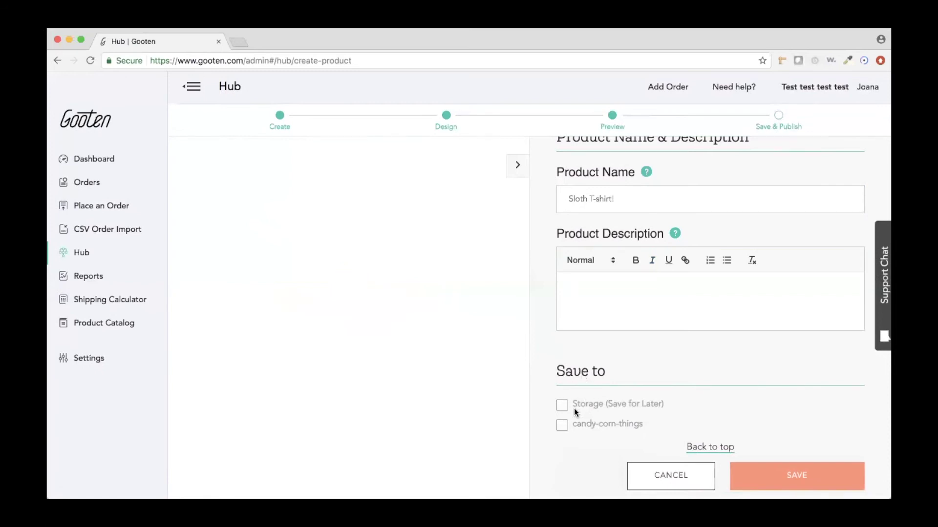
click(562, 426)
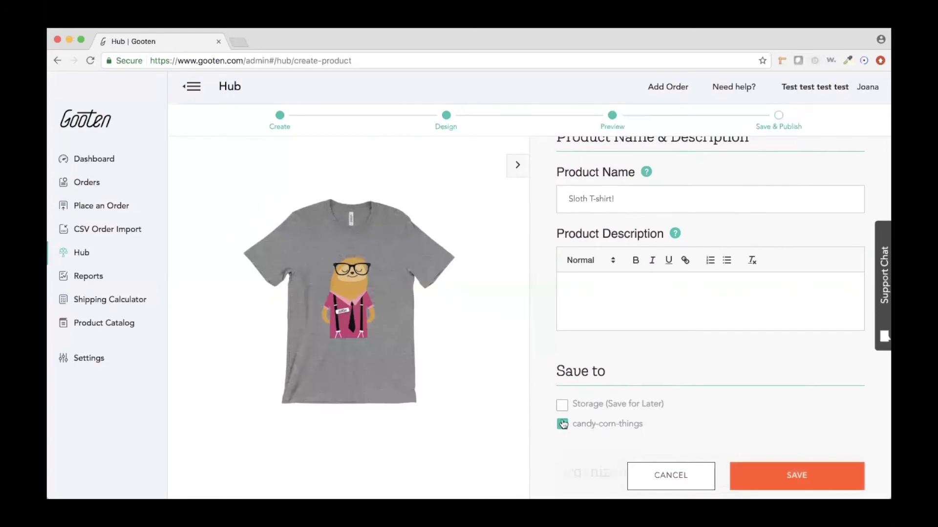
click(563, 409)
Go back to the preview settings and try to pick a color from the page for the small HeatherGrey SKU's background
click(679, 475)
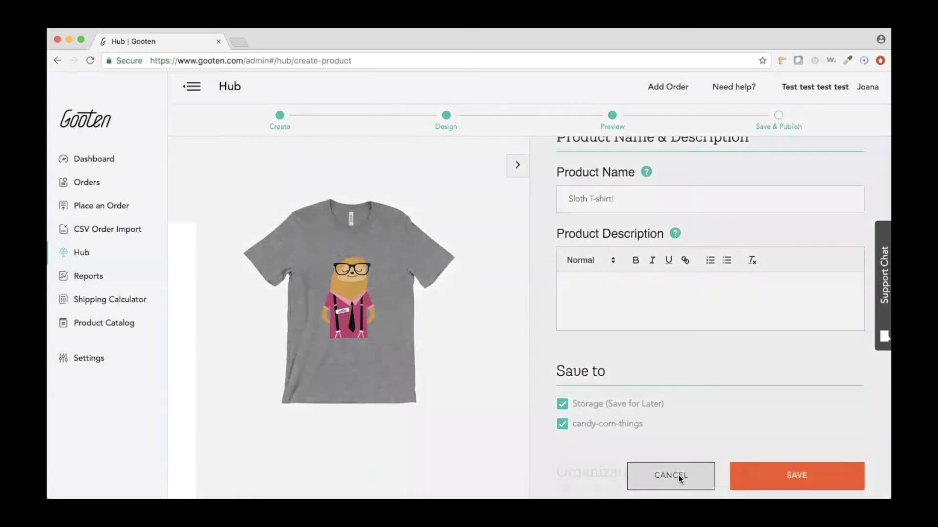
click(544, 231)
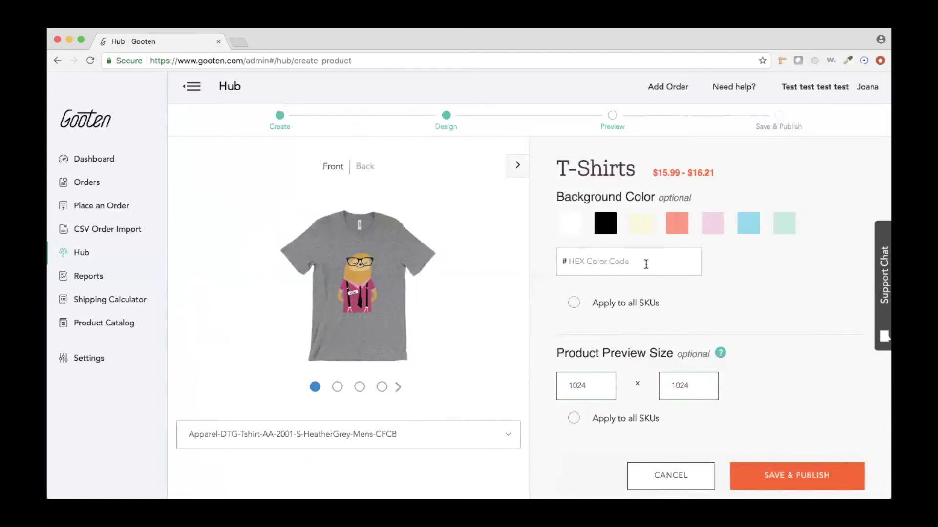
click(588, 263)
click(847, 61)
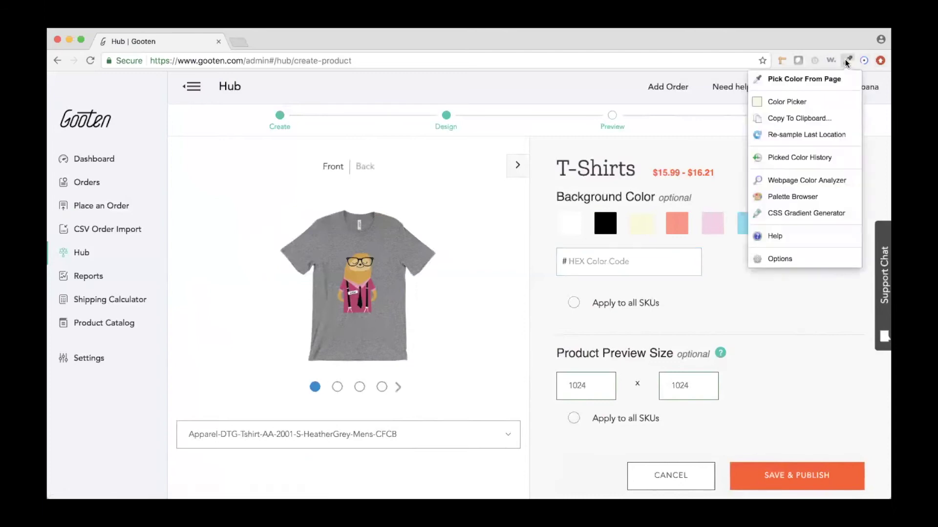
click(796, 80)
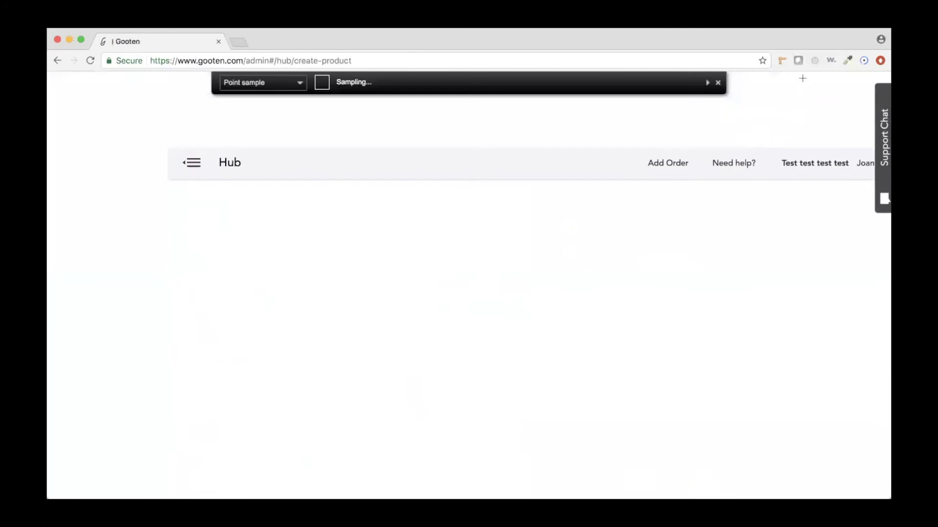
click(719, 83)
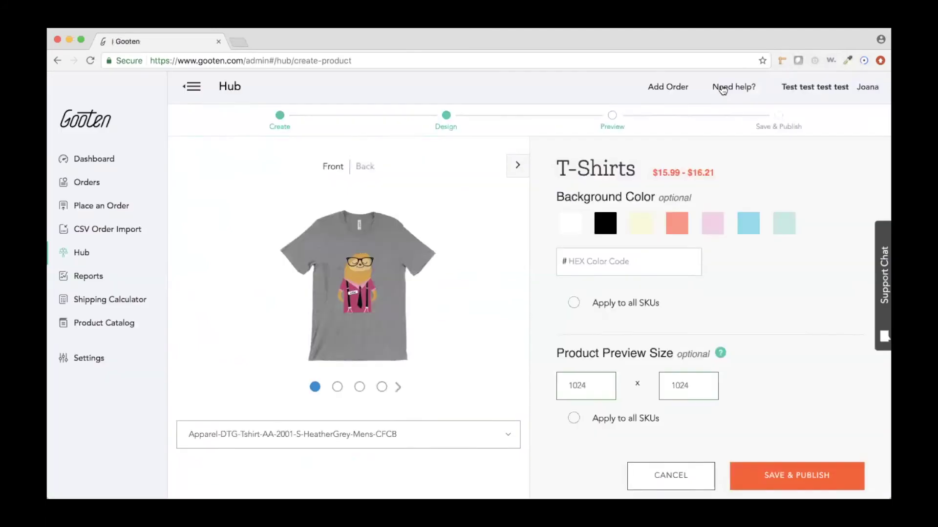
click(848, 60)
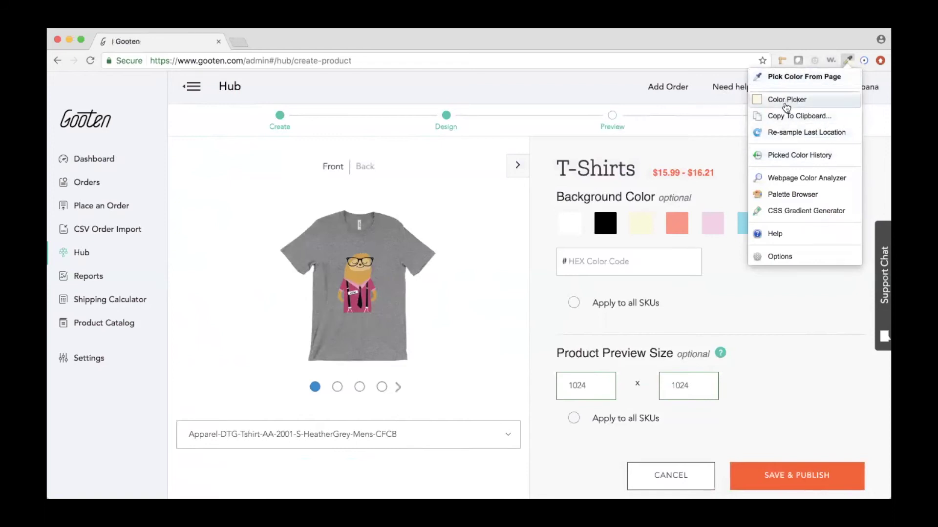
click(687, 144)
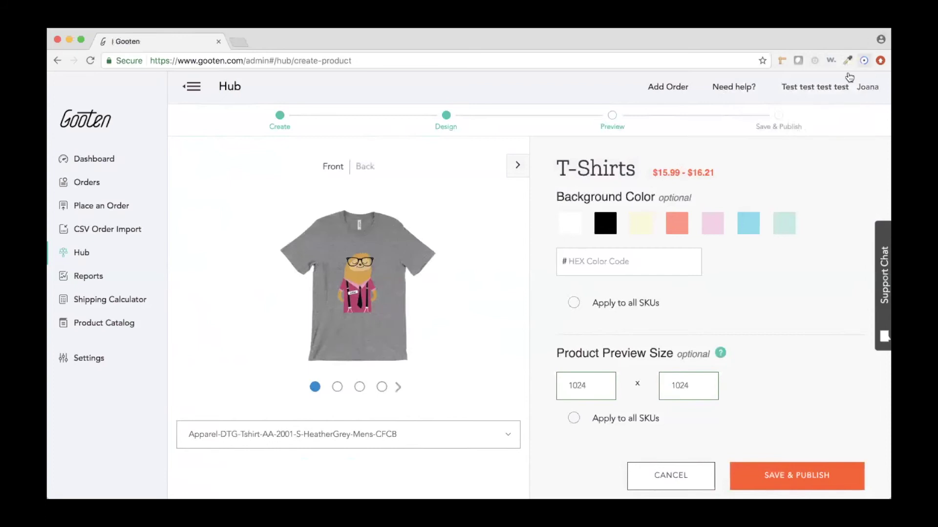
click(583, 262)
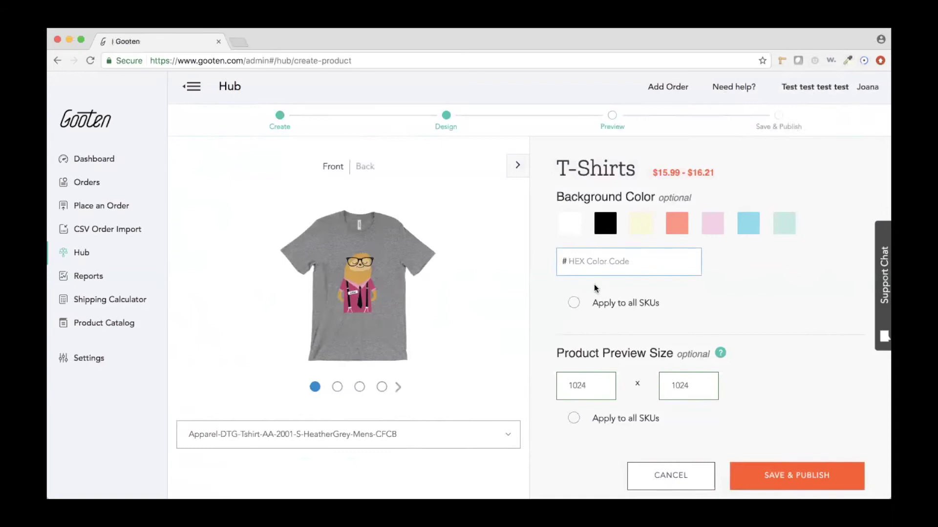
Go back to the SKU designs, save them again, and continue through the preview to the product details
click(655, 481)
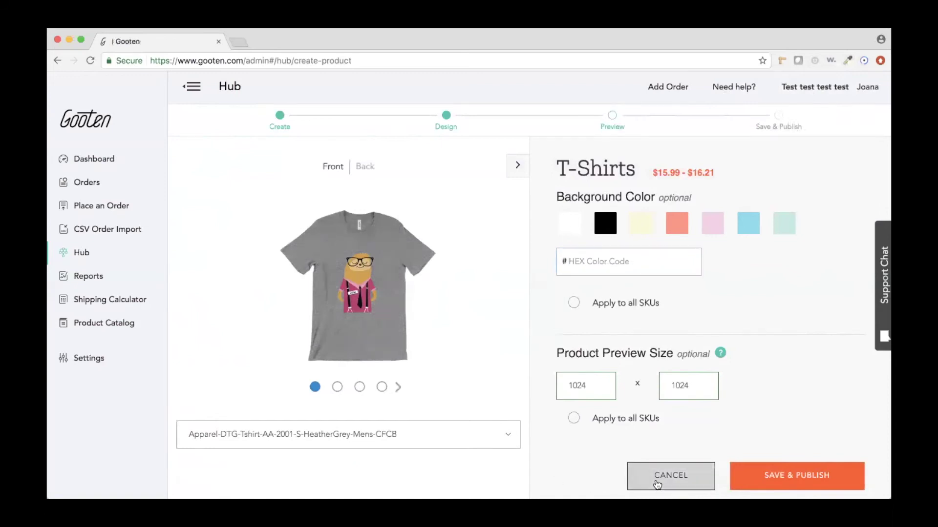
click(591, 223)
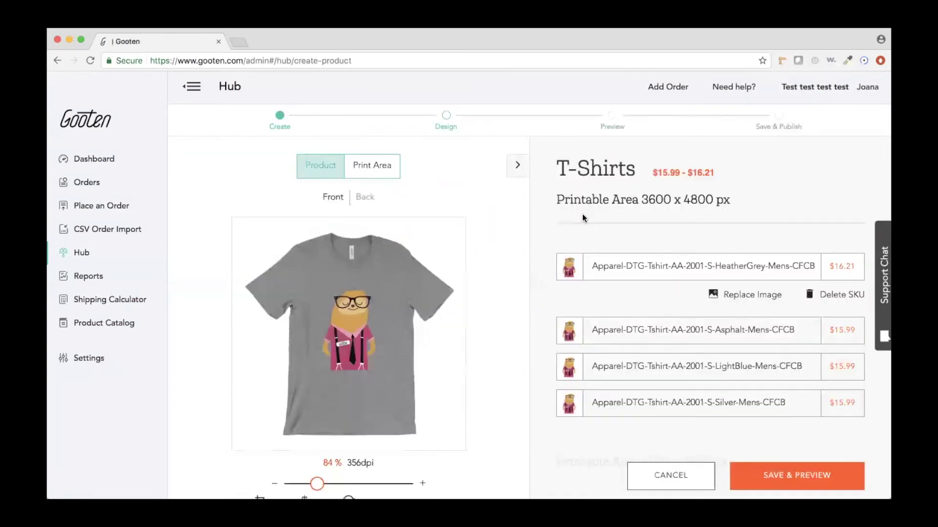
scroll(485, 265, down, 3)
click(757, 479)
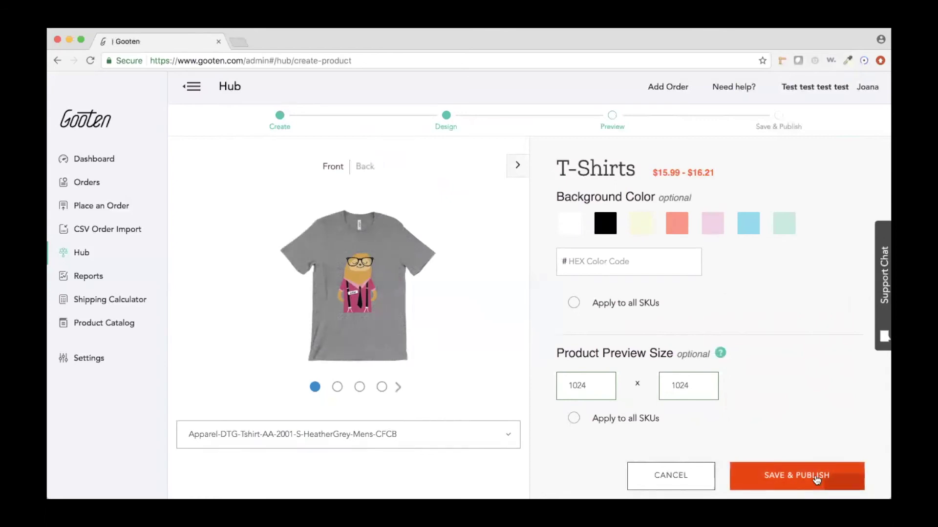
click(793, 476)
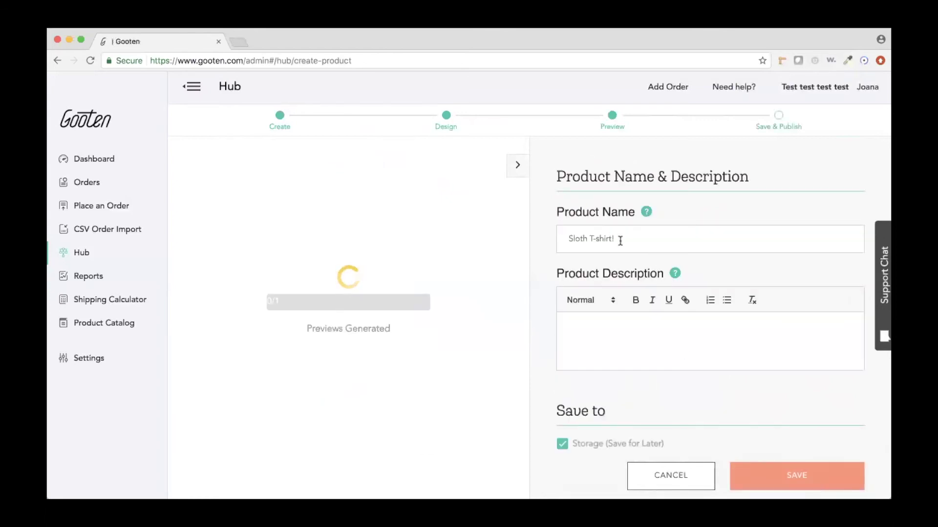
Deselect Storage (Save for Later) as a save destination for the product
scroll(620, 242, down, 6)
scroll(601, 197, up, 1)
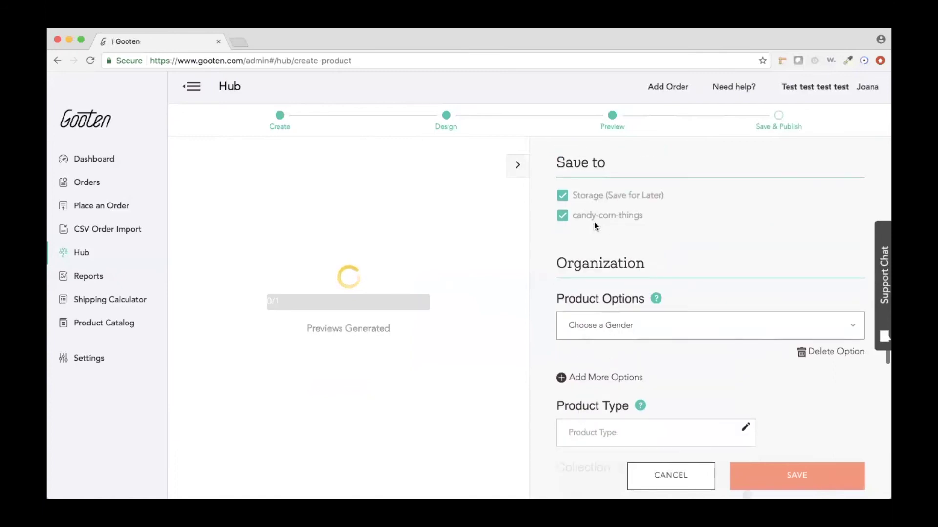
scroll(596, 234, down, 1)
scroll(597, 238, down, 2)
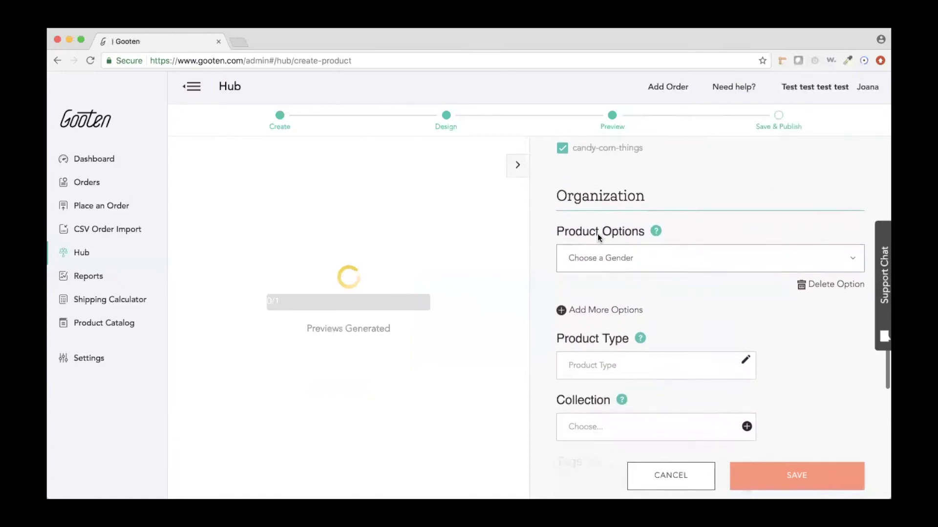
scroll(597, 238, up, 2)
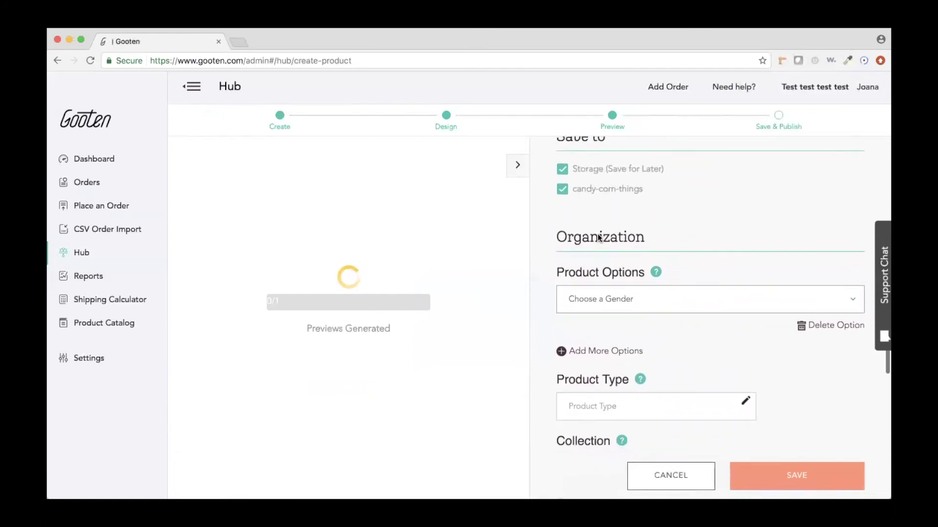
click(588, 167)
Review the product's save destinations, name, description and organization settings
scroll(609, 192, down, 2)
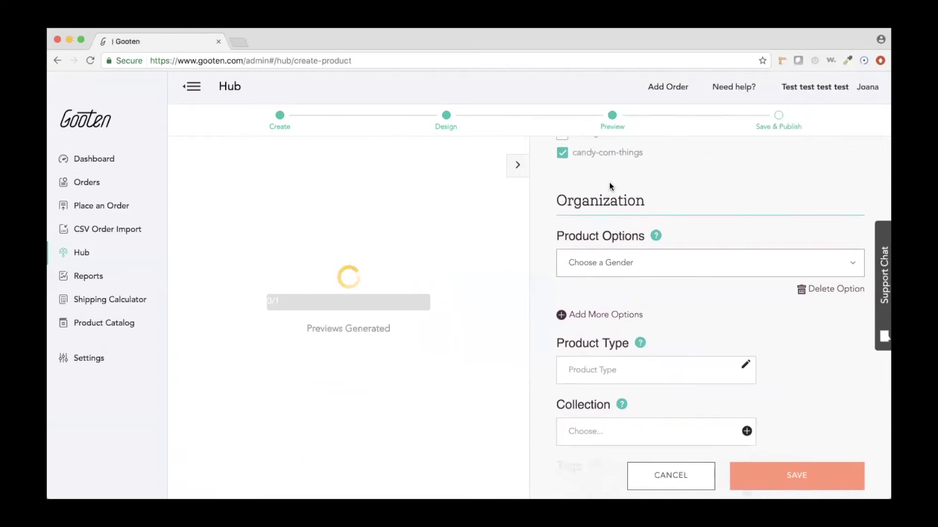
scroll(608, 183, down, 2)
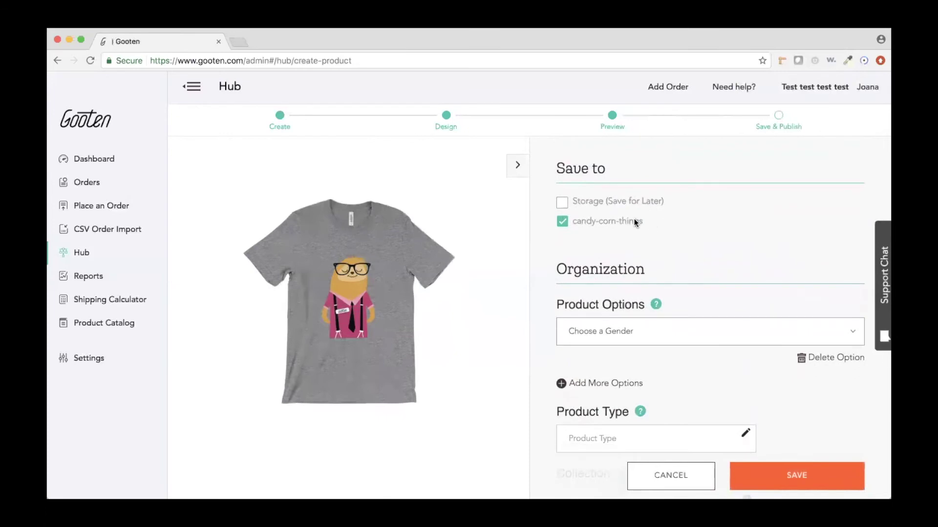
scroll(634, 219, down, 1)
scroll(634, 220, up, 2)
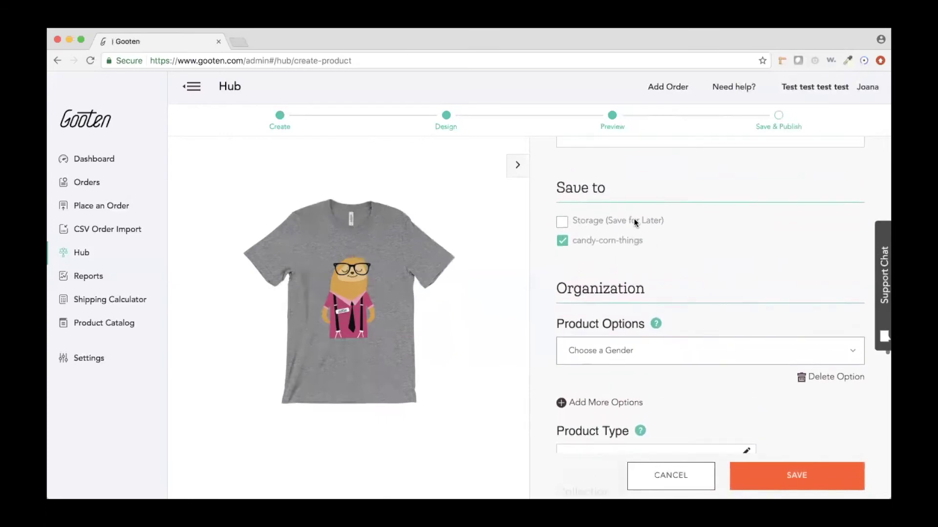
scroll(611, 342, down, 1)
click(608, 210)
scroll(609, 198, up, 1)
scroll(601, 320, down, 1)
click(581, 425)
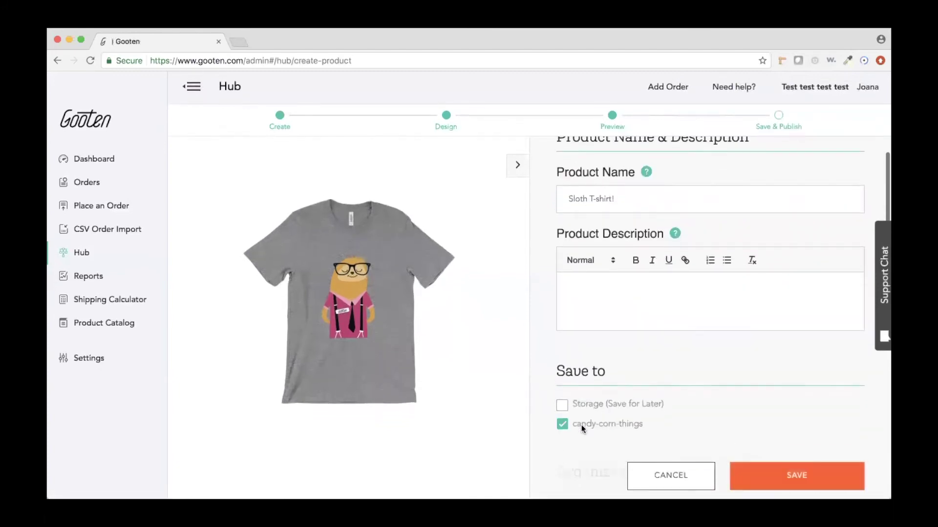
Set the first product option to Colors and add a second option for T-Shirt Sizes
scroll(581, 424, down, 5)
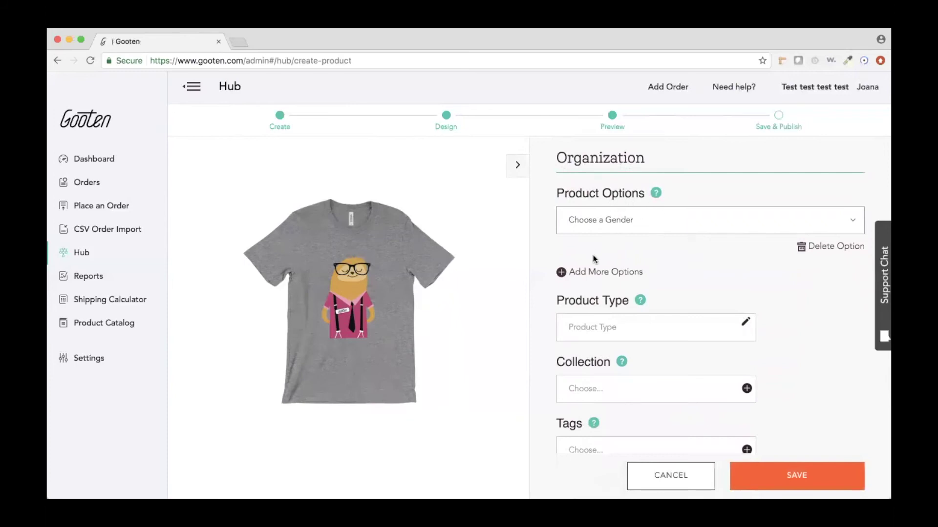
click(626, 223)
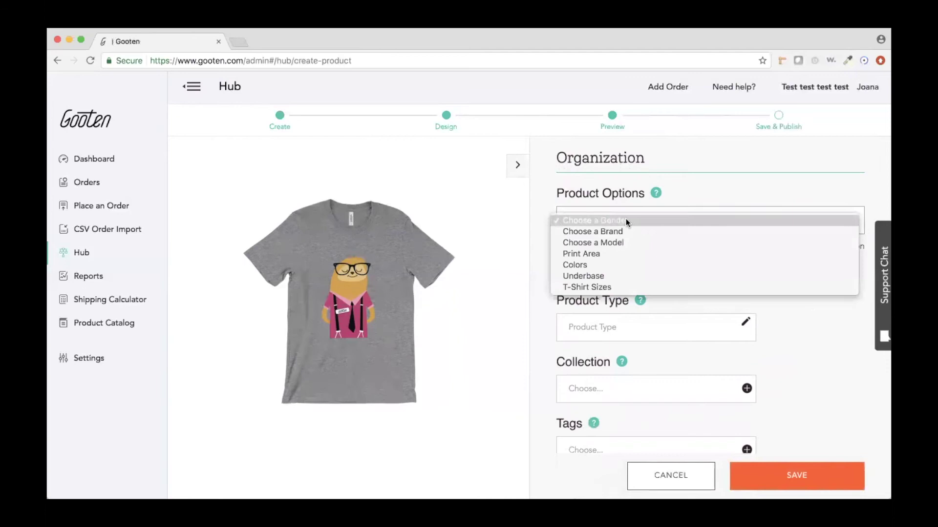
click(618, 265)
click(610, 272)
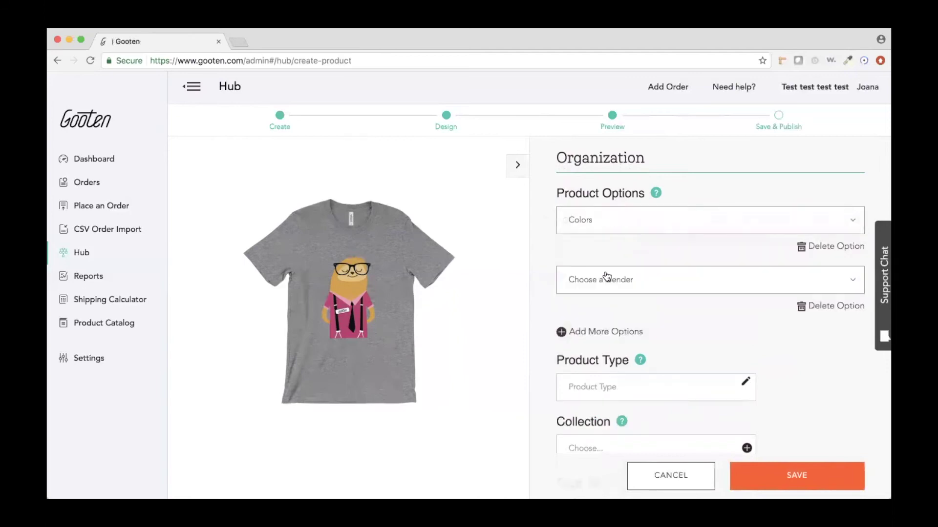
scroll(660, 259, down, 1)
click(659, 238)
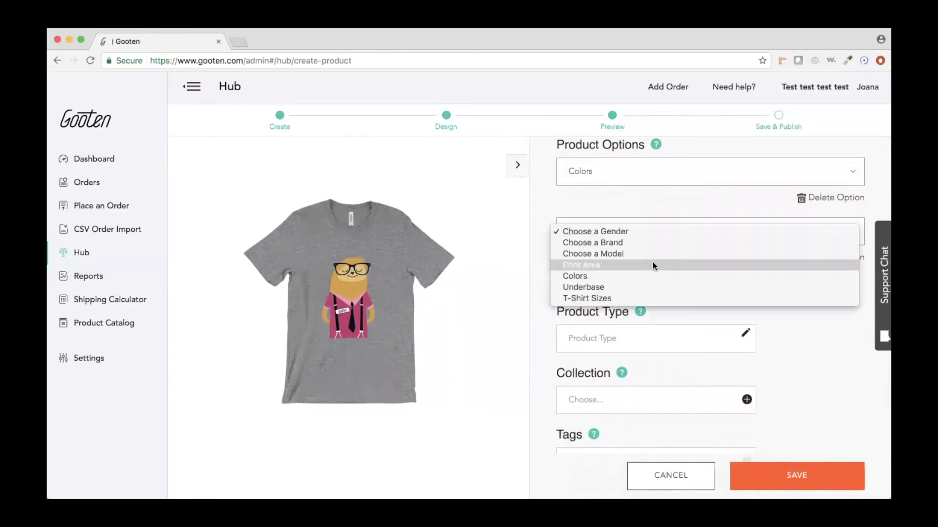
click(642, 295)
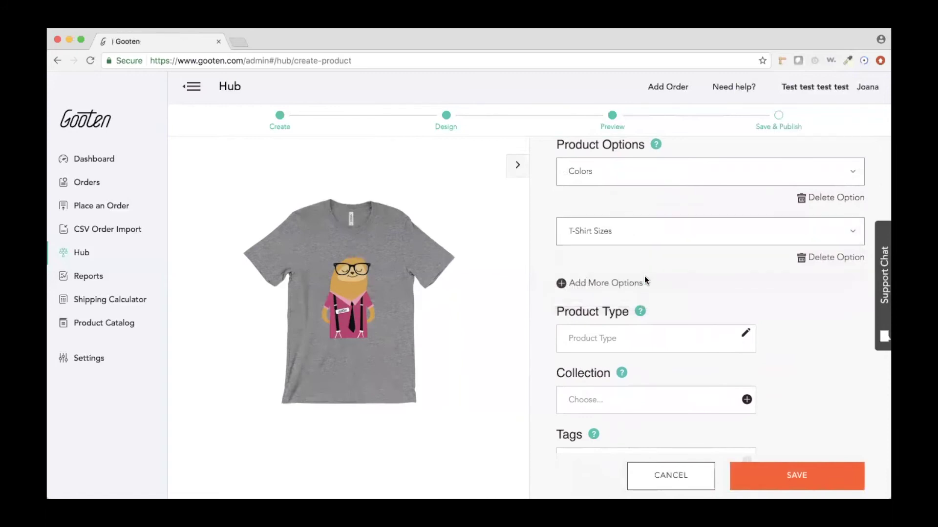
Delete the Colors product option and read the help note for Product Type
click(824, 200)
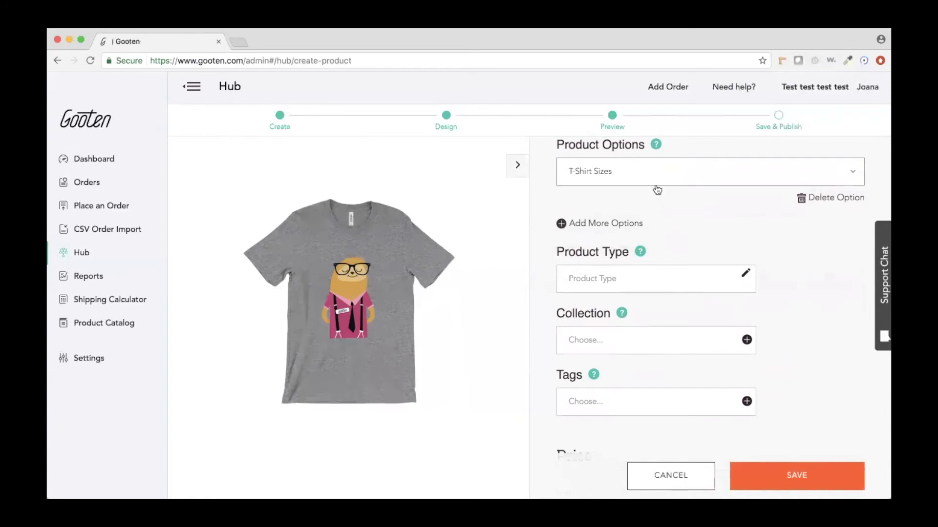
scroll(658, 190, up, 2)
scroll(655, 184, down, 1)
scroll(690, 230, down, 1)
mouse_move(642, 252)
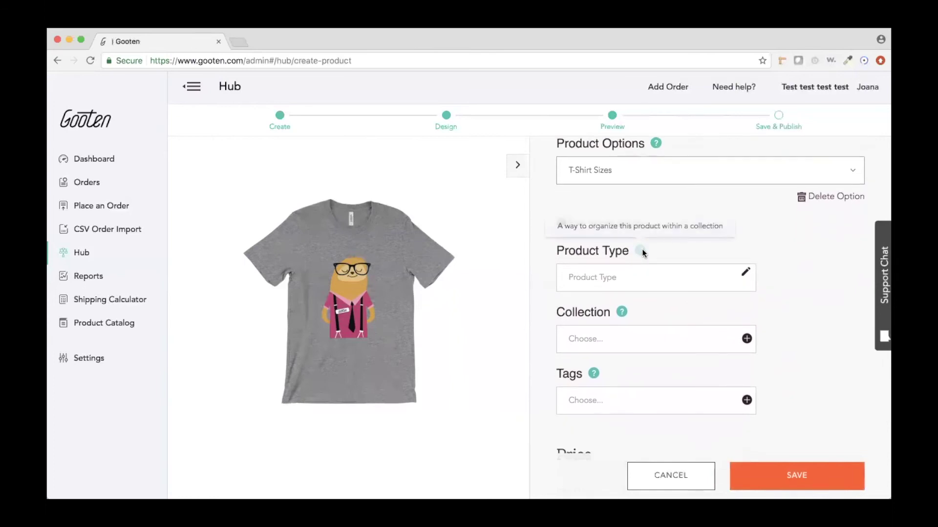
scroll(642, 248, down, 1)
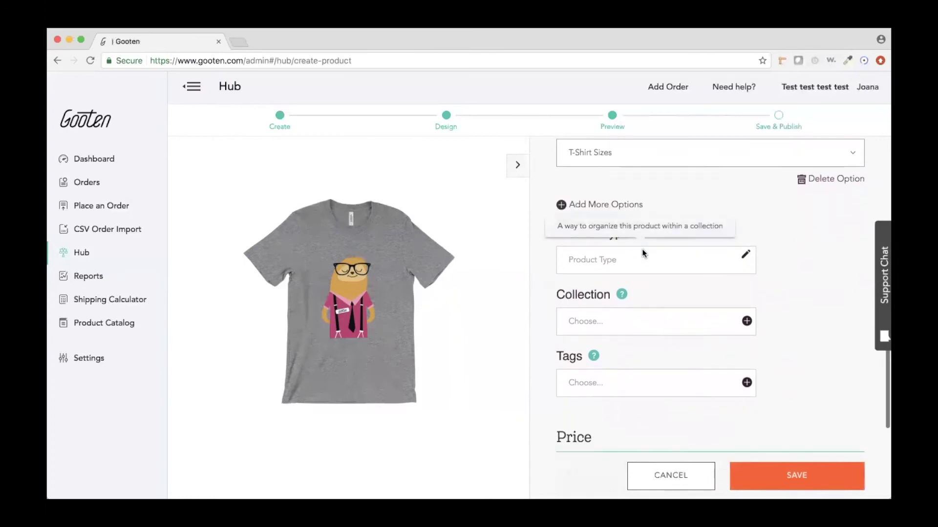
Read the help note for Collection and check the available choices for Tags
mouse_move(623, 293)
scroll(584, 355, down, 2)
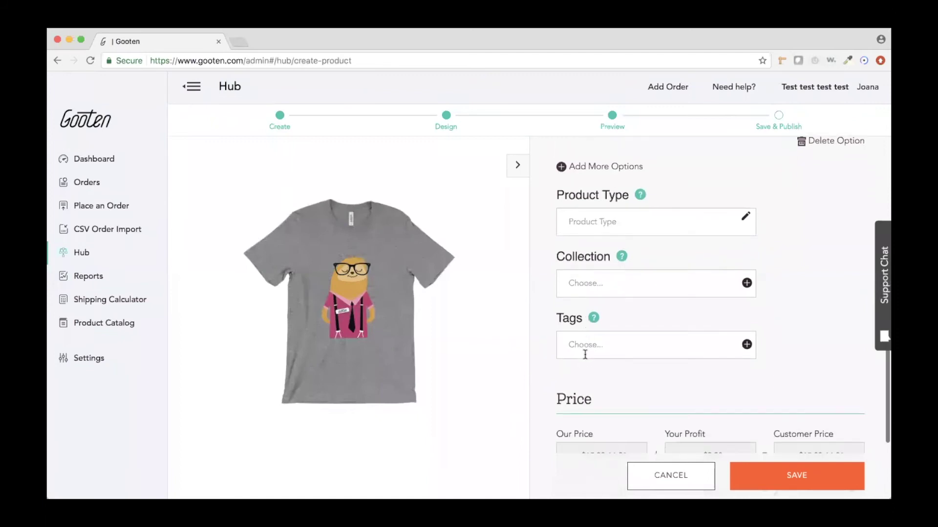
click(596, 341)
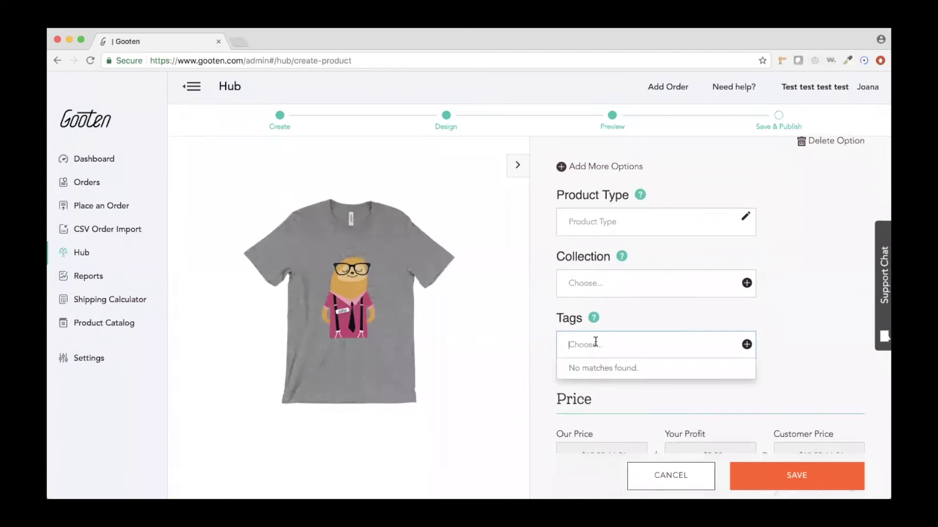
click(806, 277)
Expand the SKU prices, review the profit and customer price of each T-shirt variant, and collapse the list
scroll(805, 277, down, 6)
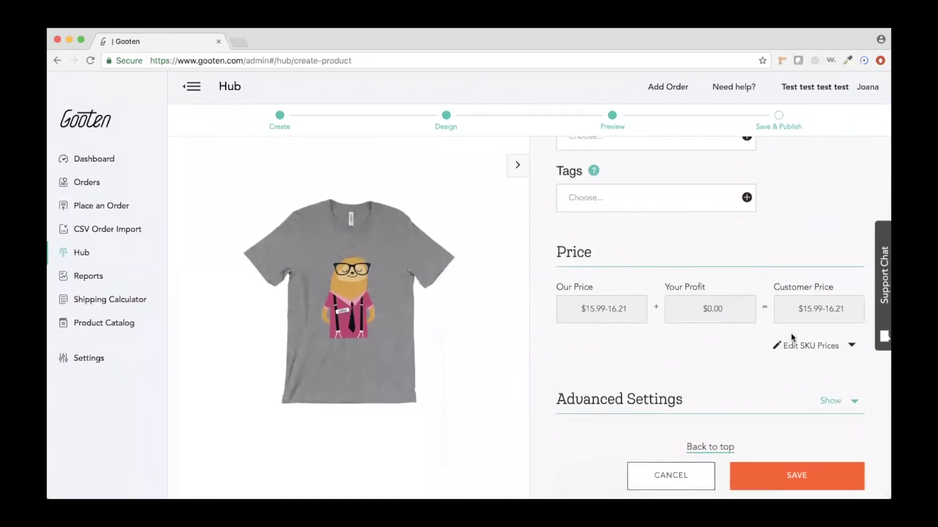
click(796, 350)
scroll(782, 342, down, 4)
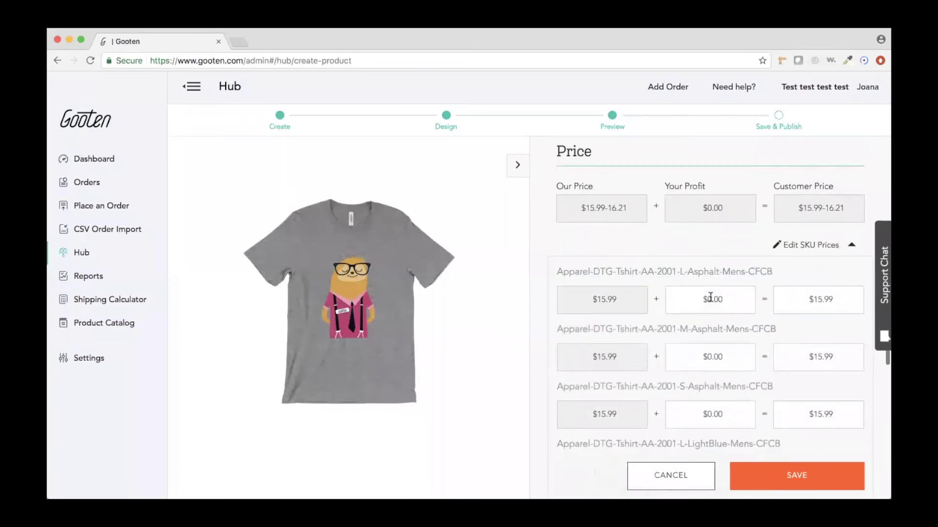
scroll(825, 306, down, 2)
click(698, 249)
double_click(721, 248)
scroll(722, 249, down, 5)
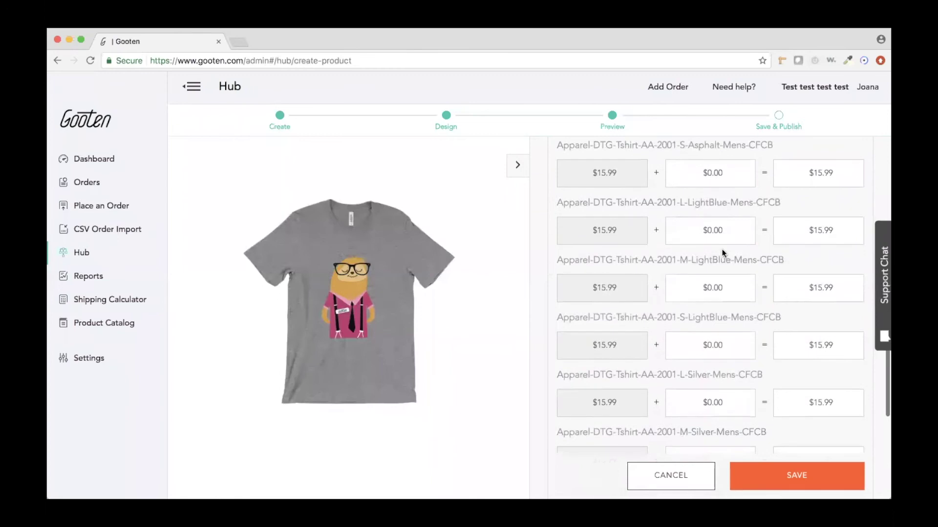
scroll(722, 249, up, 8)
scroll(831, 324, up, 1)
scroll(829, 324, down, 3)
click(818, 316)
scroll(820, 318, down, 10)
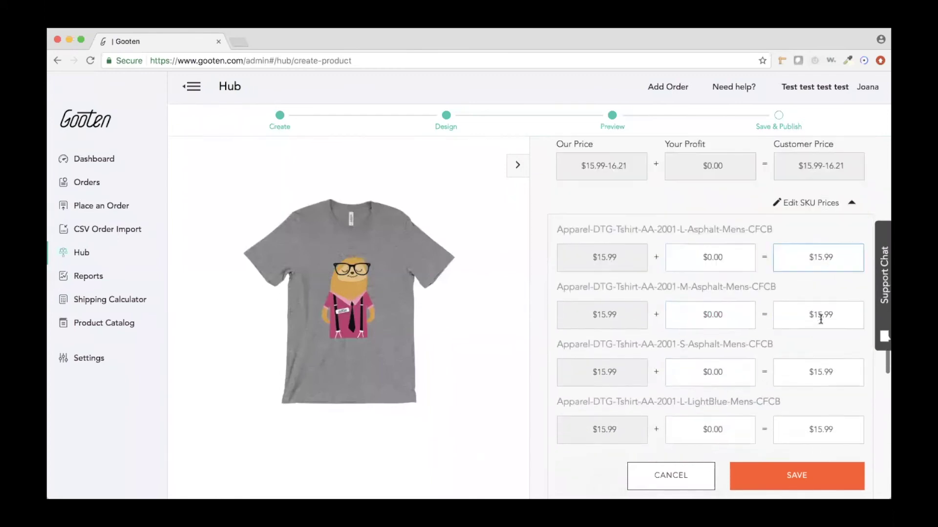
scroll(821, 318, up, 10)
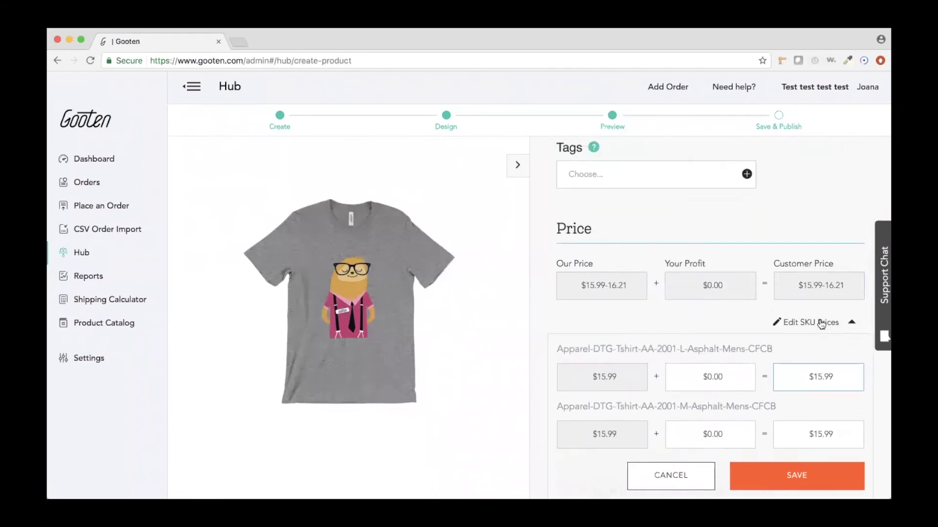
click(821, 324)
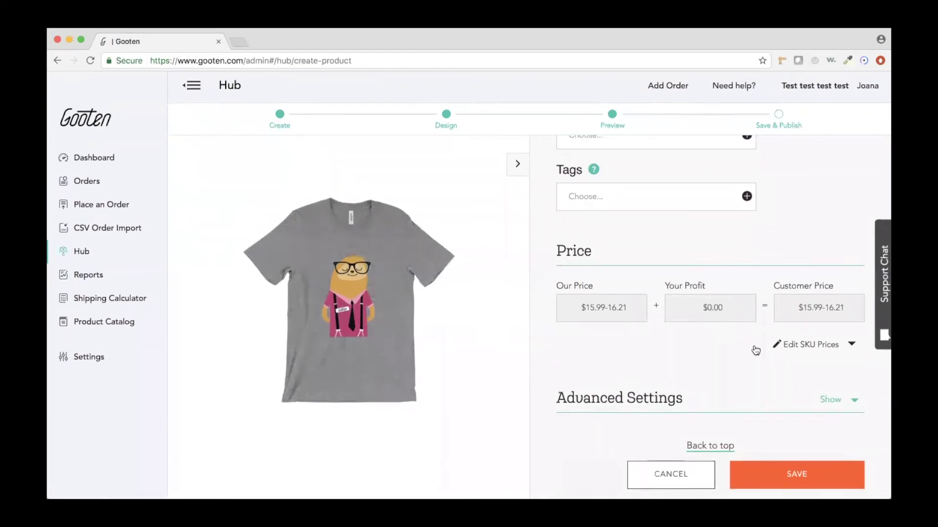
Expand the Advanced Settings, examine the SKU naming of the T-shirt variants, and hide the section again
click(821, 401)
scroll(692, 315, down, 5)
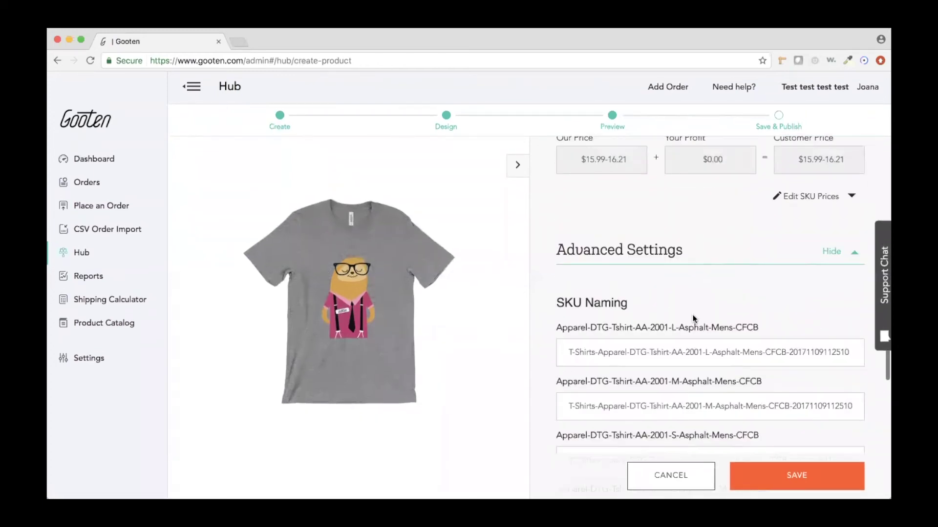
scroll(605, 319, down, 2)
drag(556, 279, 719, 277)
drag(571, 303, 852, 304)
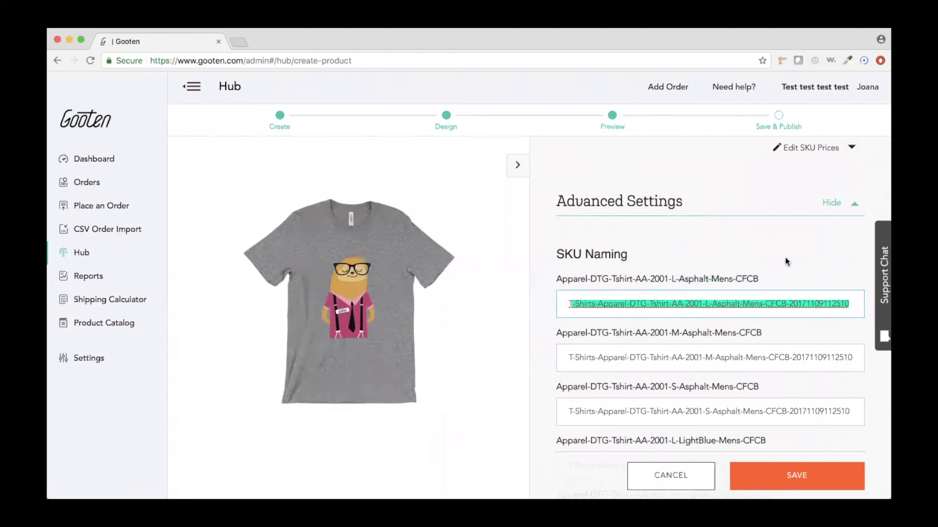
scroll(784, 254, down, 8)
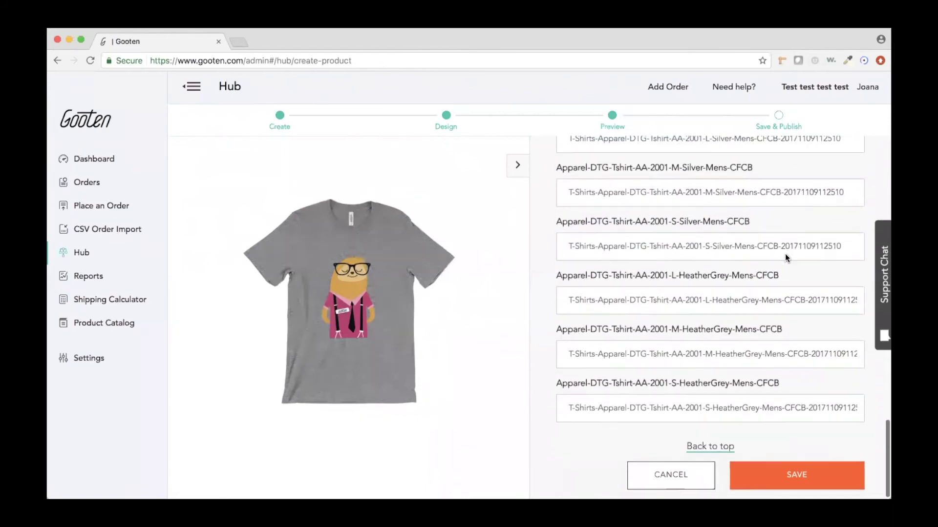
scroll(785, 253, up, 10)
click(833, 318)
scroll(752, 315, up, 5)
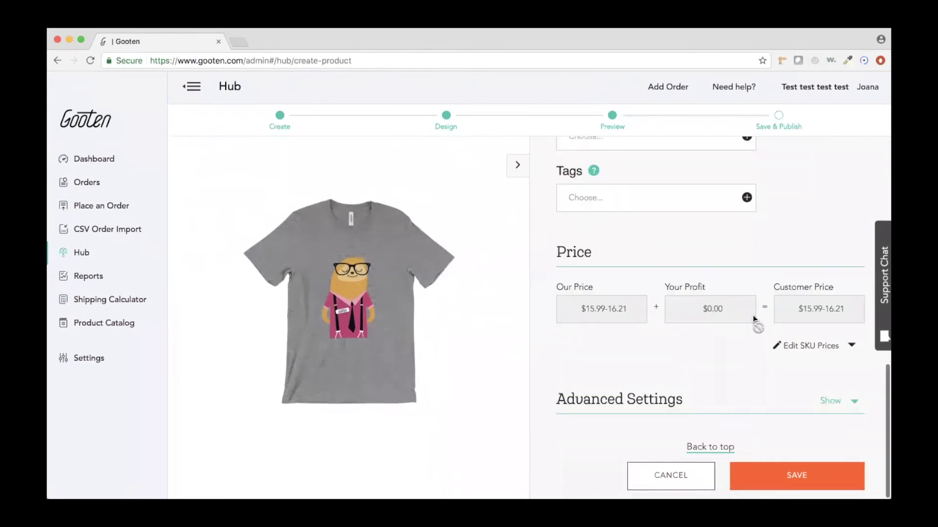
Select Storage (Save for Later) as the save destination and deselect candy-corn-things
scroll(739, 323, up, 9)
scroll(688, 342, down, 3)
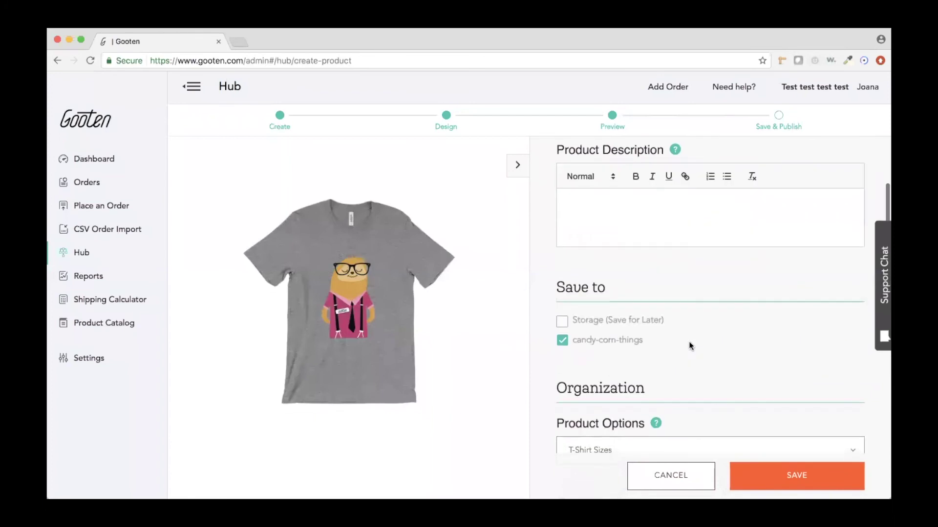
click(575, 344)
click(574, 403)
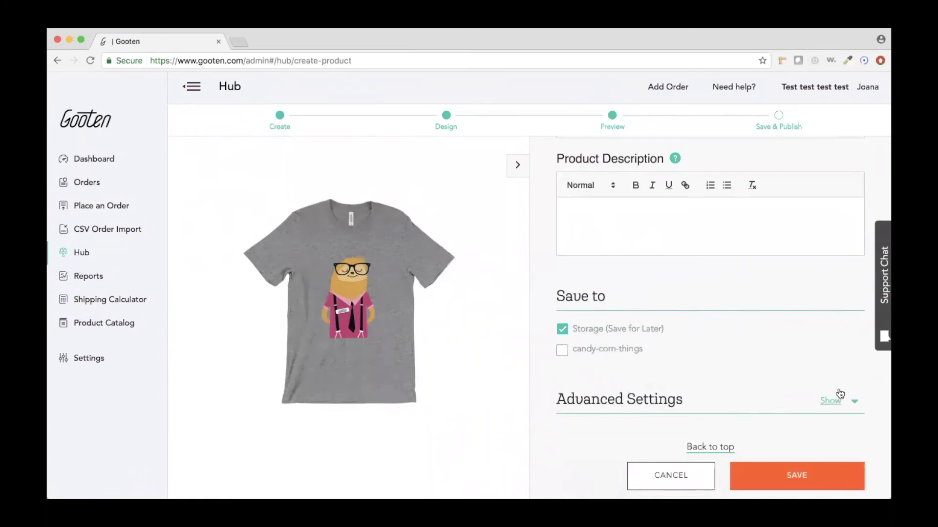
Examine the SKU names in the Advanced Settings for the storage-only product and hide the section
click(831, 402)
scroll(761, 355, down, 10)
scroll(685, 239, up, 10)
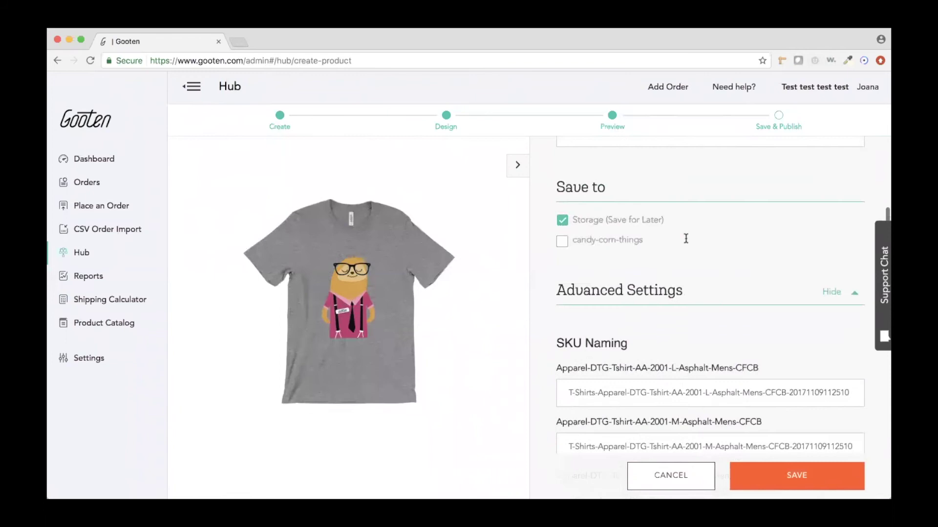
scroll(686, 241, down, 1)
drag(569, 408, 842, 409)
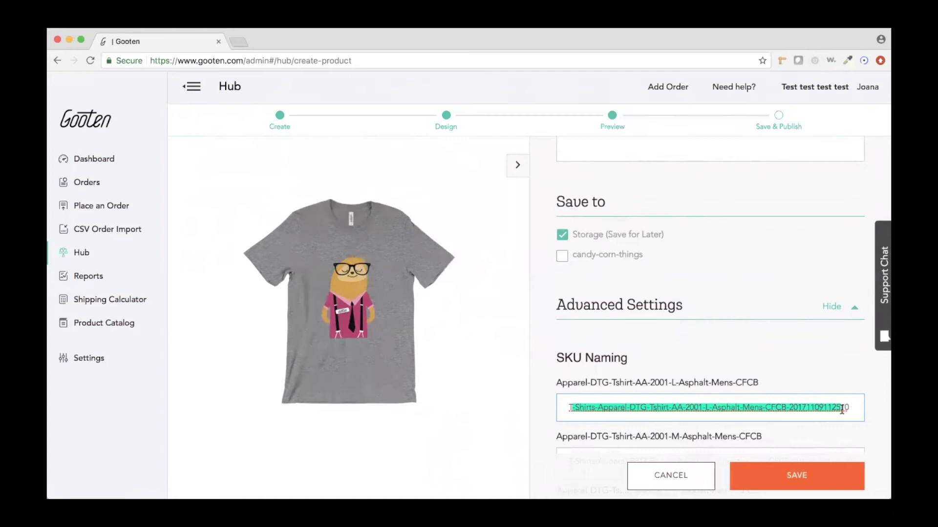
click(833, 307)
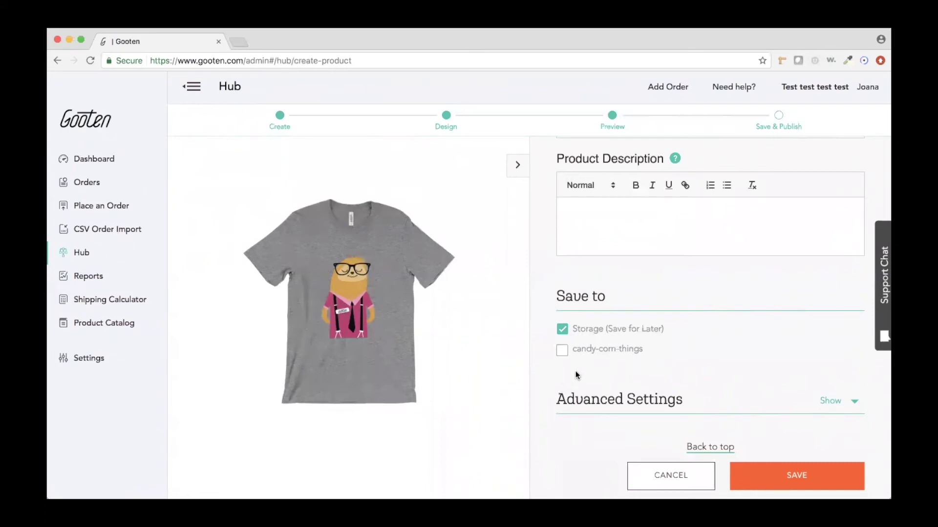
Select candy-corn-things as a save destination in addition to Storage (Save for Later)
click(562, 351)
click(562, 254)
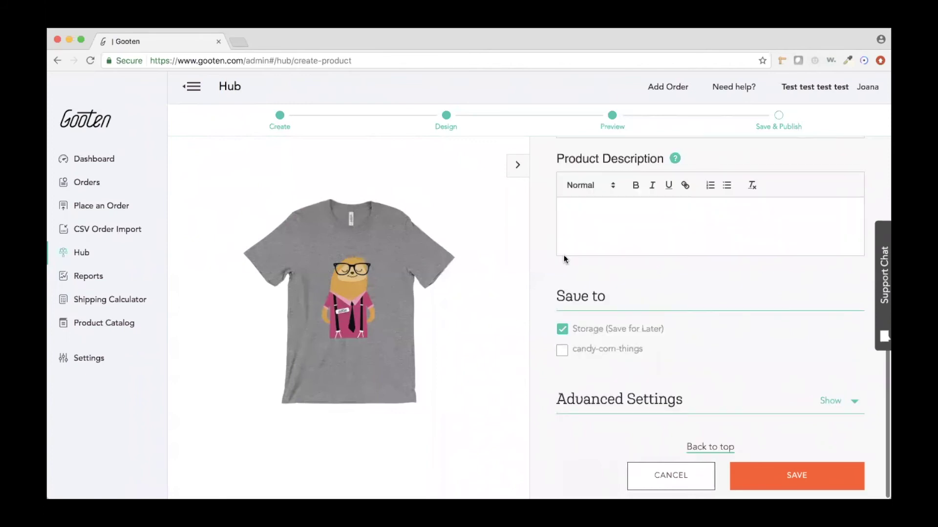
click(562, 350)
Review the product's name, description, save destinations, organization fields and prices before saving
scroll(561, 350, down, 2)
scroll(561, 351, down, 7)
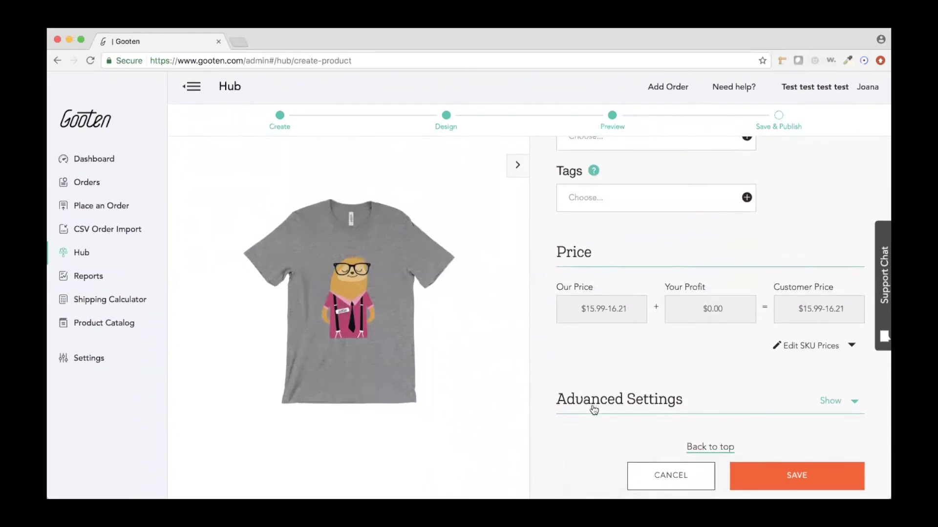
scroll(629, 250, up, 8)
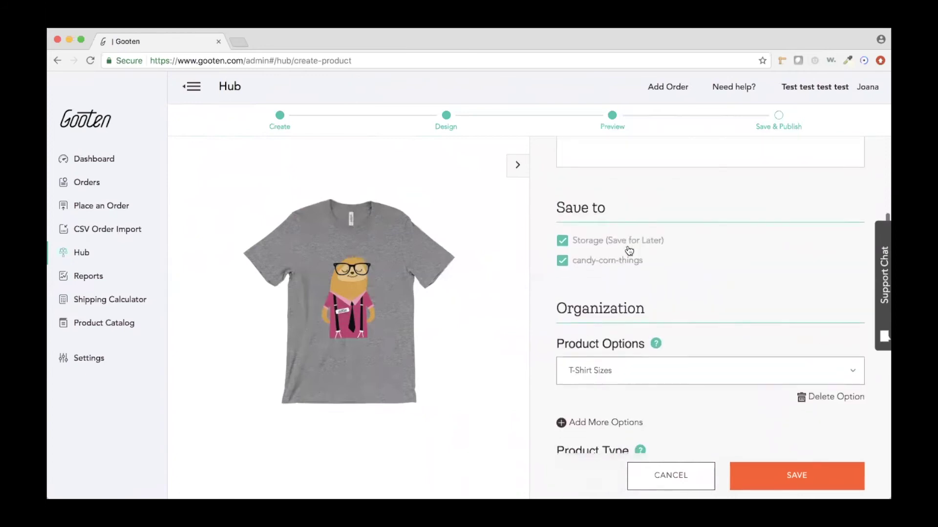
scroll(628, 251, down, 3)
scroll(624, 301, down, 3)
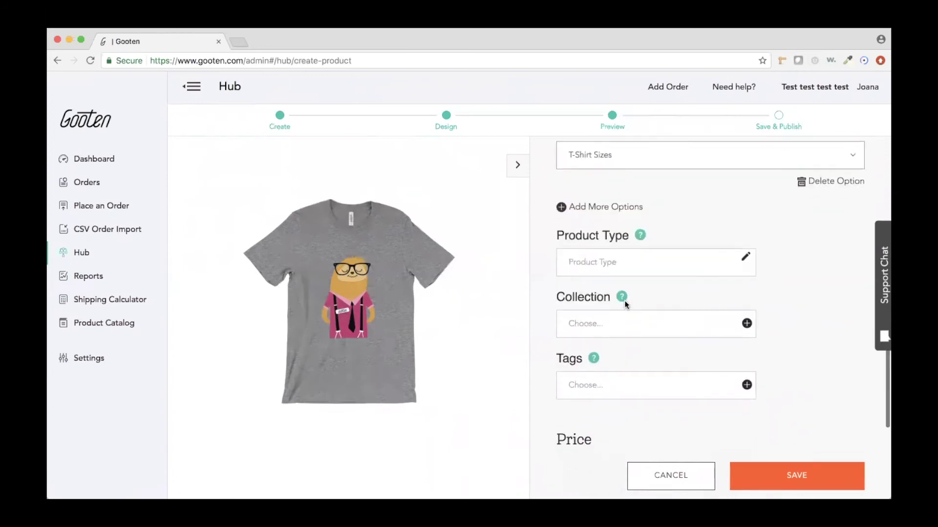
scroll(624, 301, up, 4)
scroll(624, 301, up, 1)
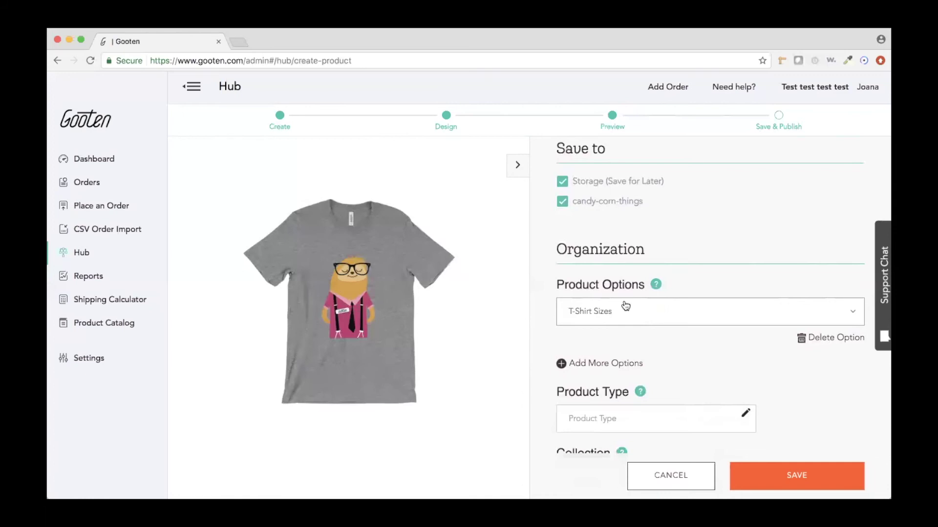
scroll(625, 306, down, 10)
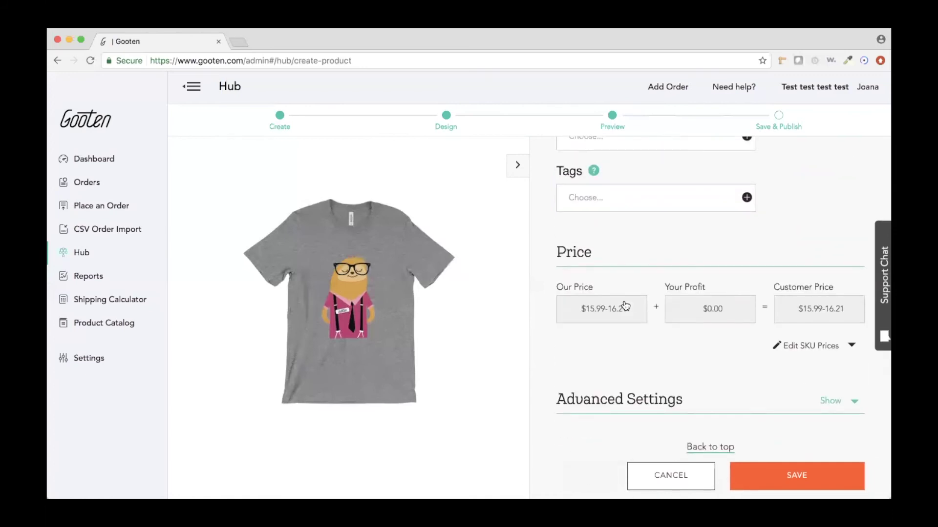
scroll(634, 283, up, 10)
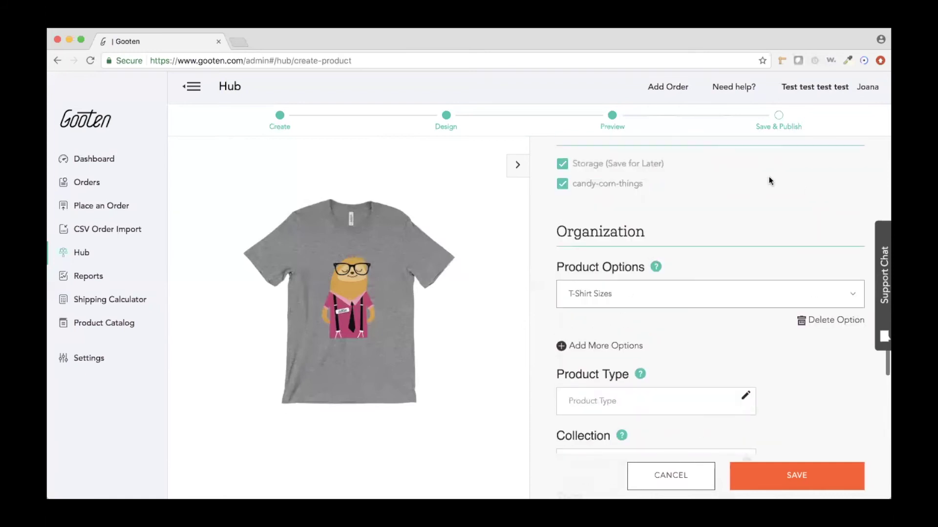
scroll(684, 350, down, 1)
scroll(685, 350, down, 10)
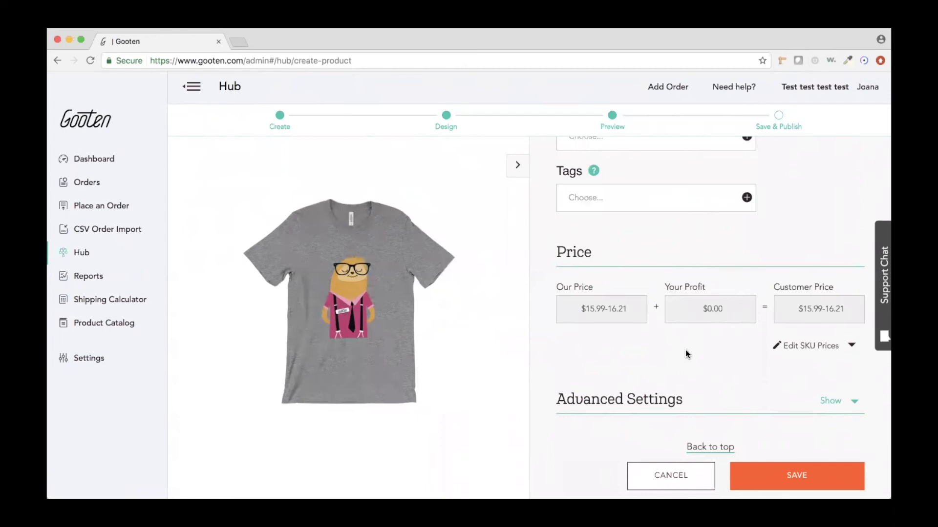
scroll(725, 350, up, 2)
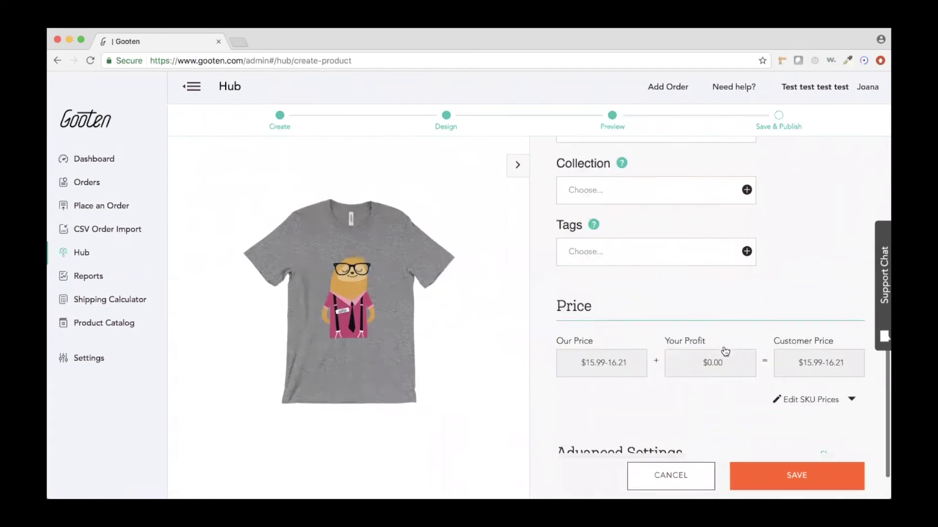
scroll(725, 351, up, 10)
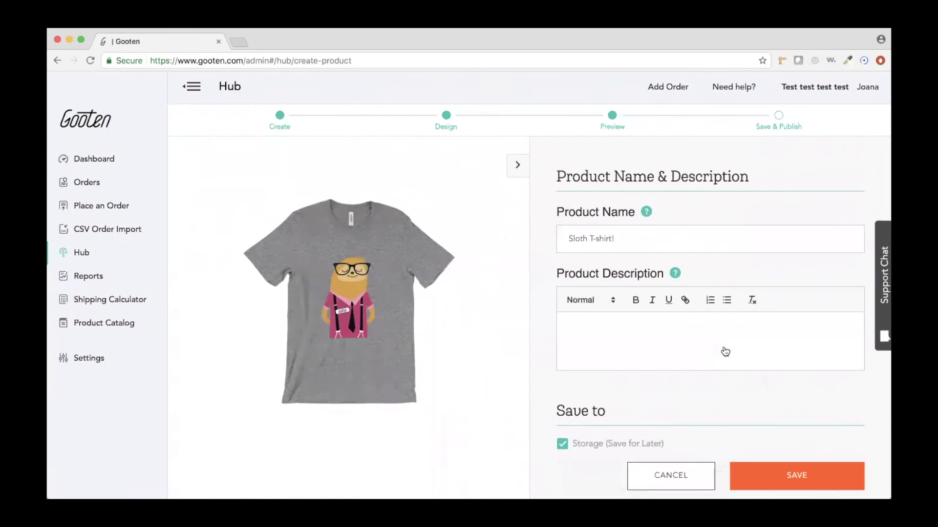
scroll(705, 343, down, 10)
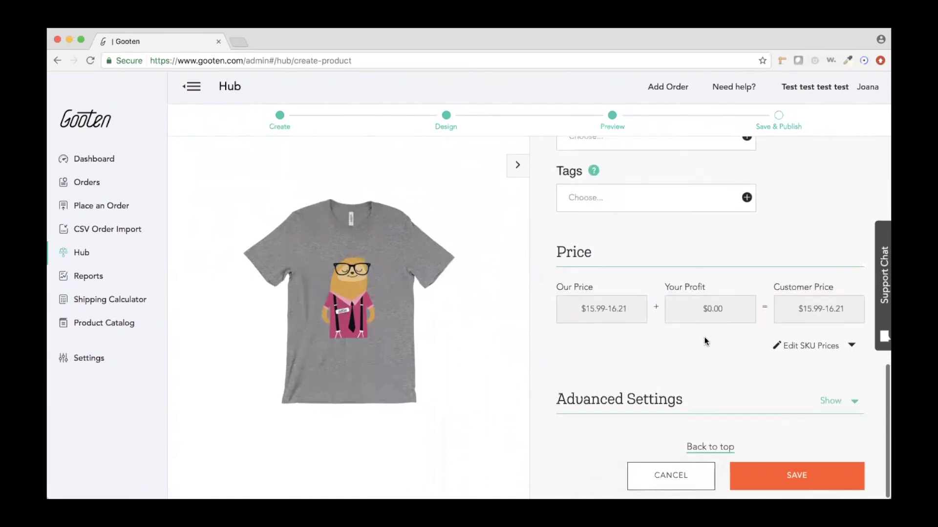
Save the product with publishing to the candy-corn-things store enabled
click(799, 477)
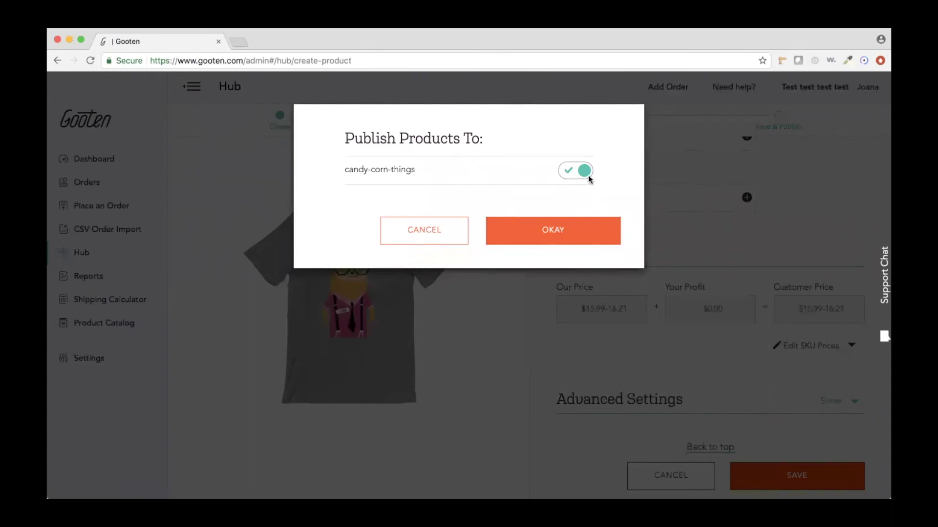
click(565, 173)
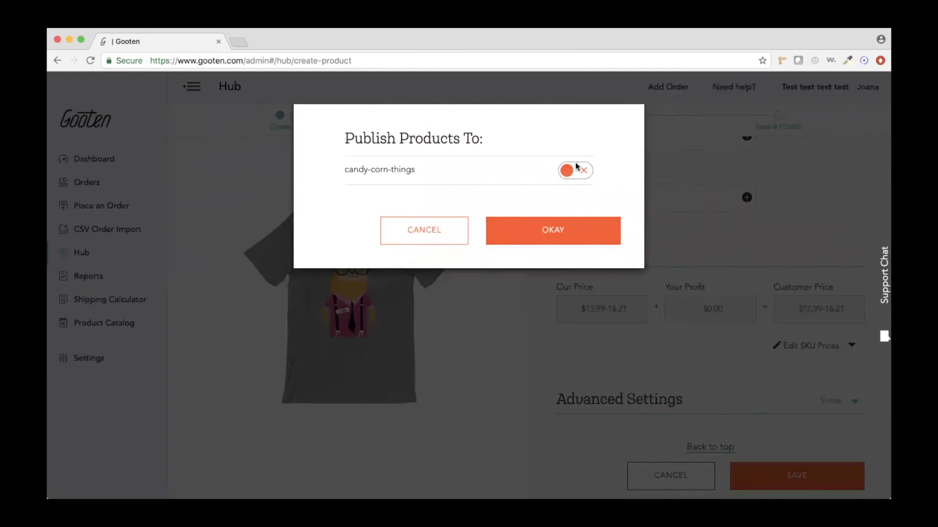
click(581, 172)
click(561, 230)
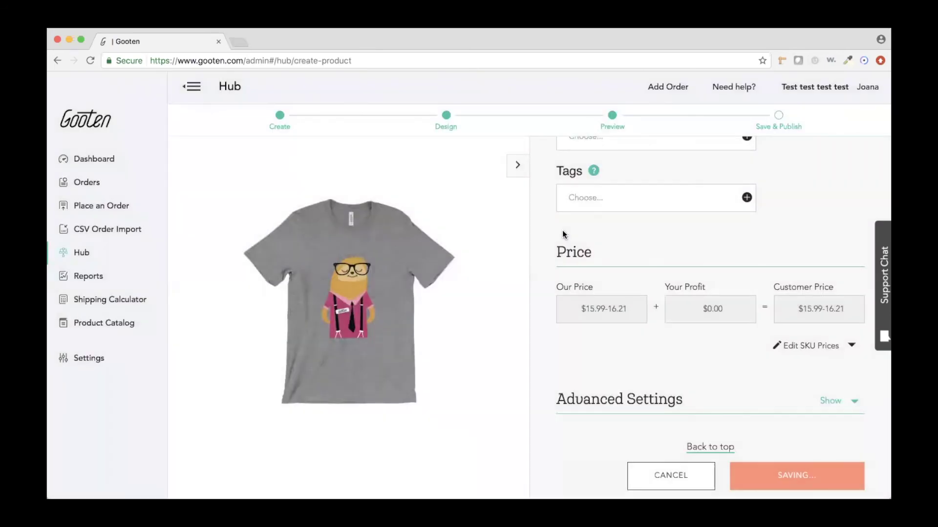
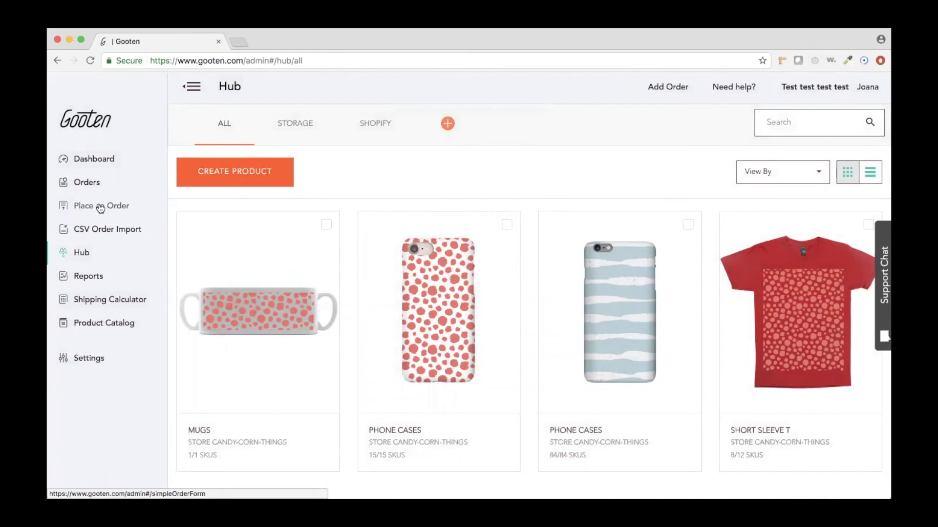
Go to Place an Order, view the ways to add an order, and choose the Simple Order Form
click(101, 207)
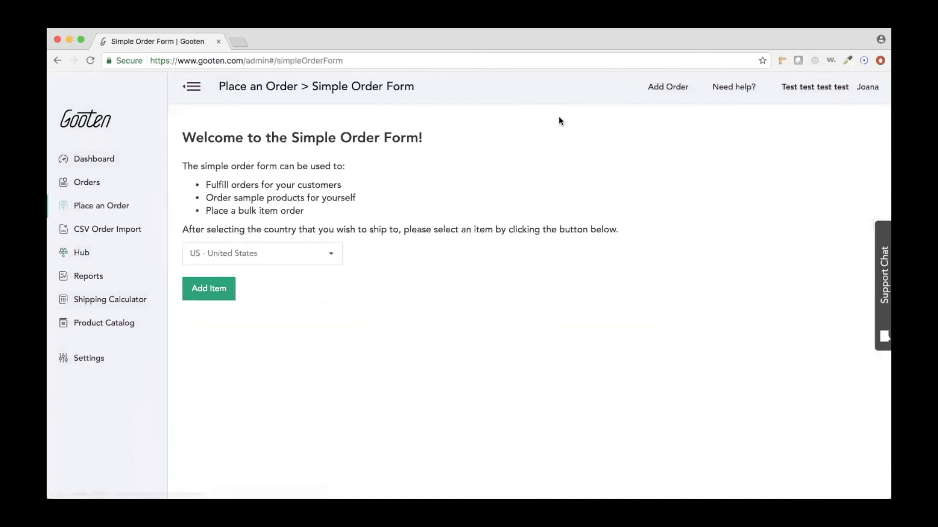
click(662, 92)
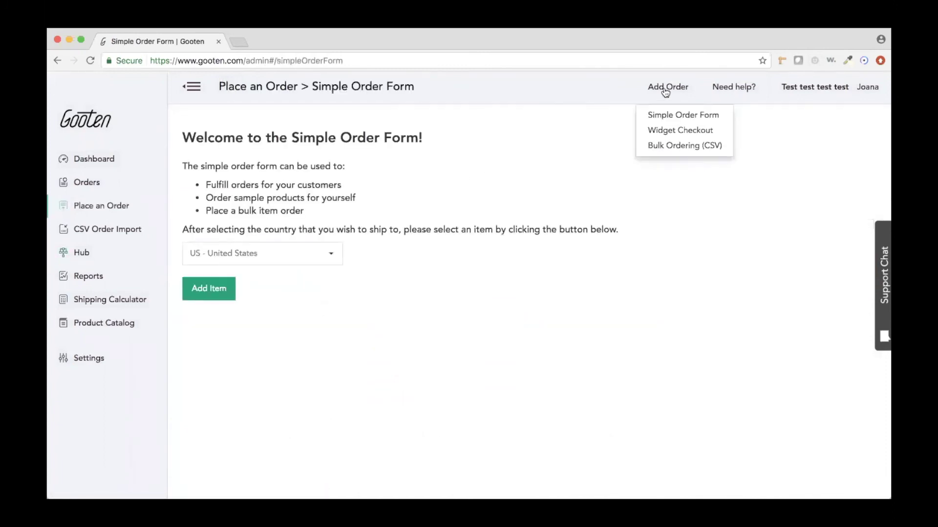
click(680, 122)
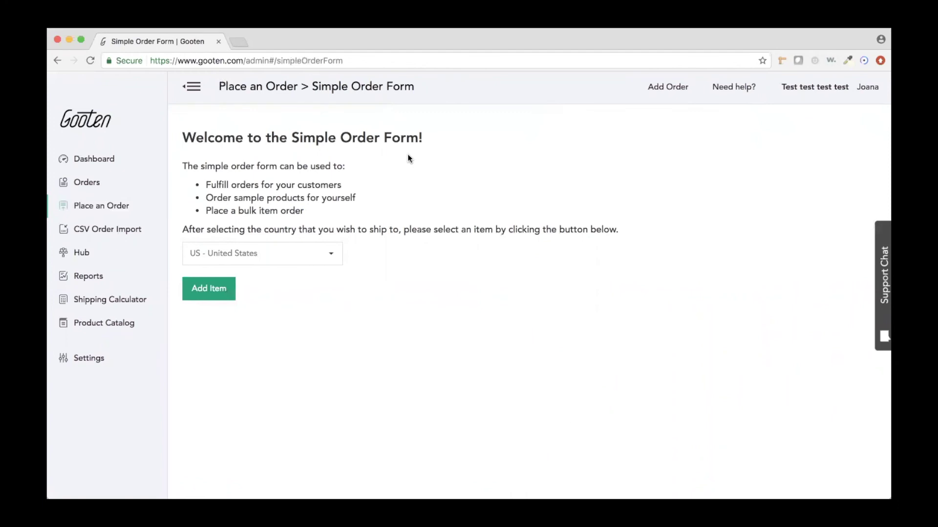
Start adding an item to the order and look through the previously ordered items and print ready products
click(210, 289)
click(465, 462)
click(219, 289)
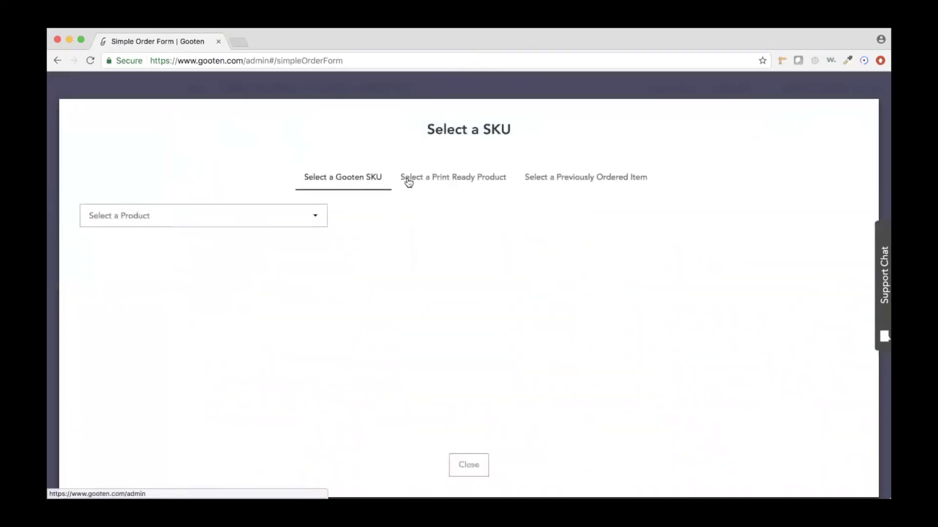
click(611, 179)
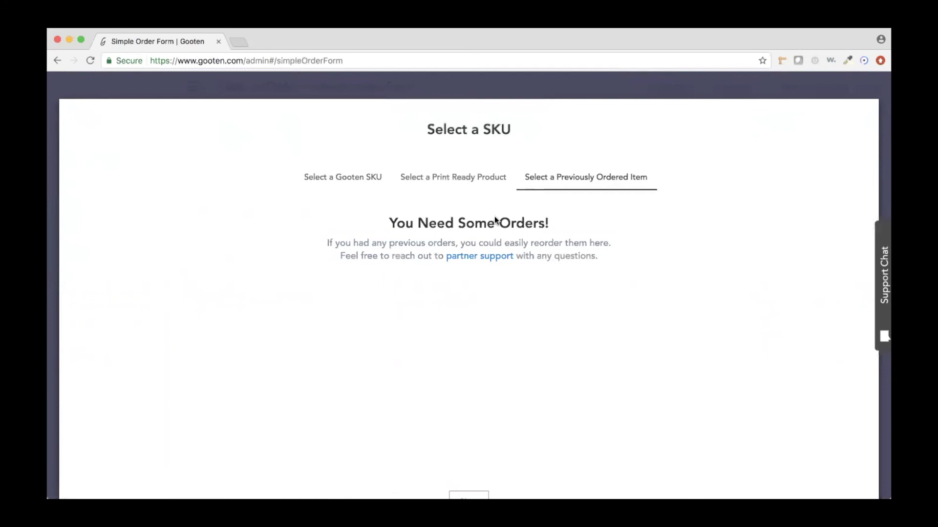
click(472, 181)
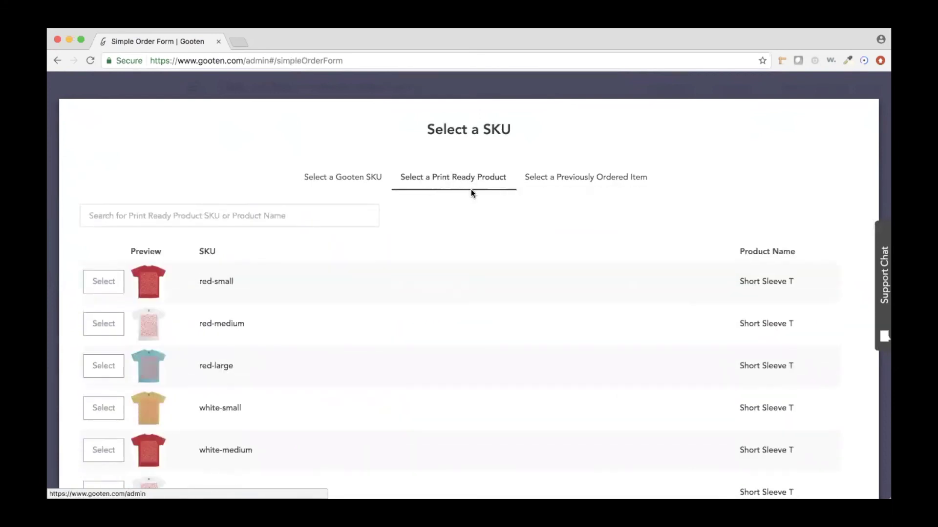
scroll(374, 280, down, 5)
scroll(374, 282, down, 1)
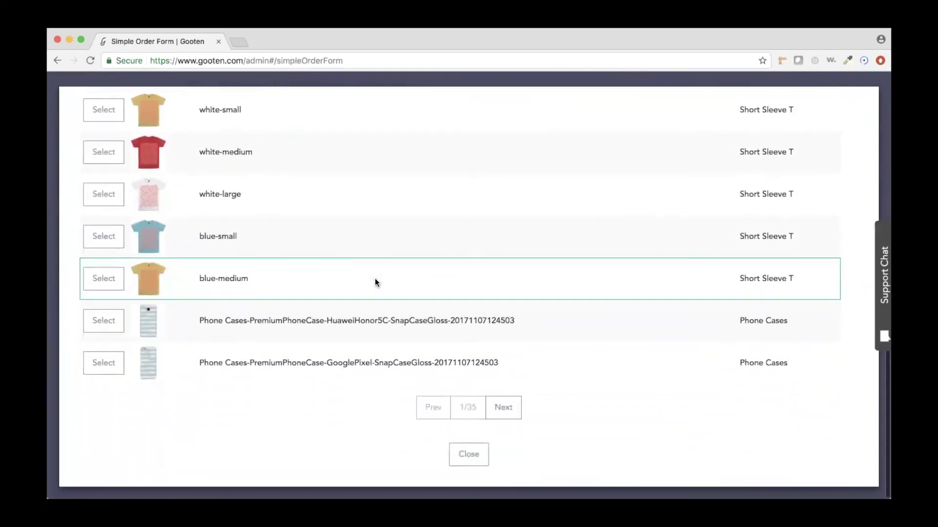
scroll(374, 282, up, 7)
click(202, 213)
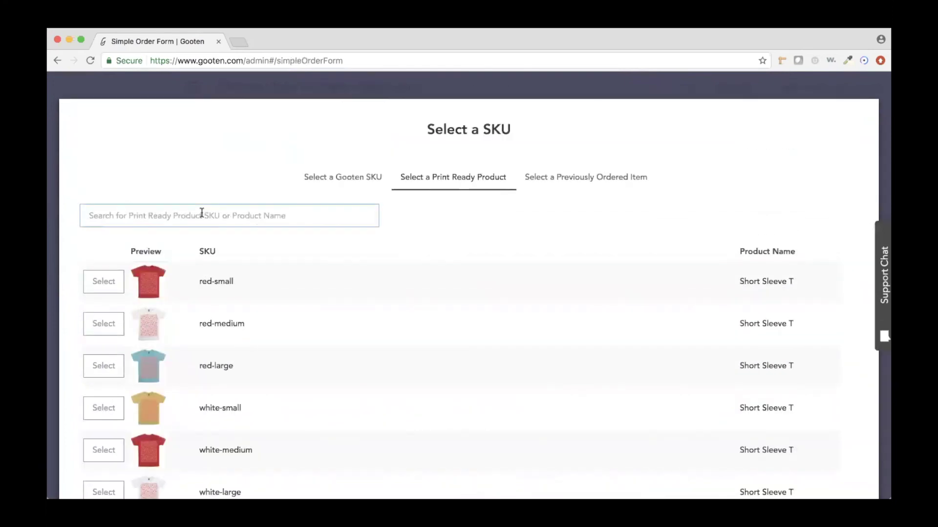
Add the 4x6 inch, 3/4 inch thick Acrylic Blocks Gooten SKU (AcrBlck-3/4in-4x6) to the order
click(340, 185)
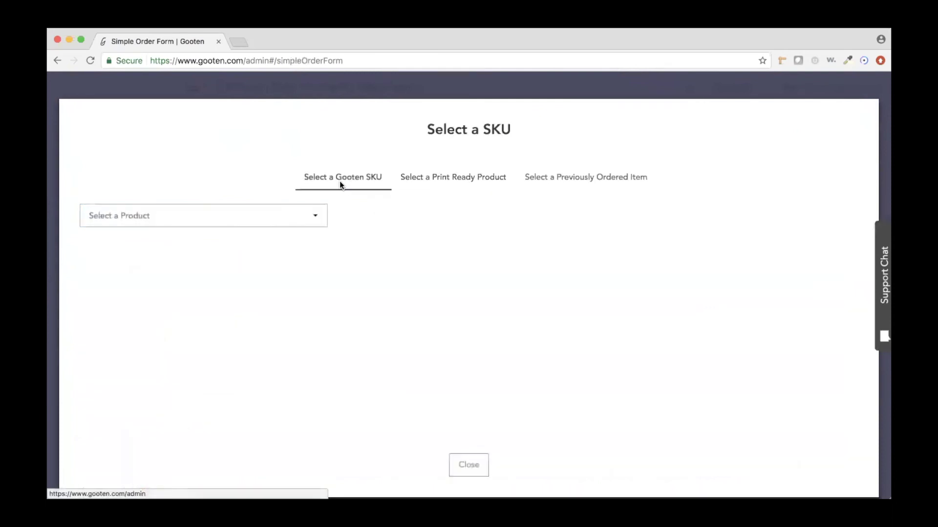
click(287, 216)
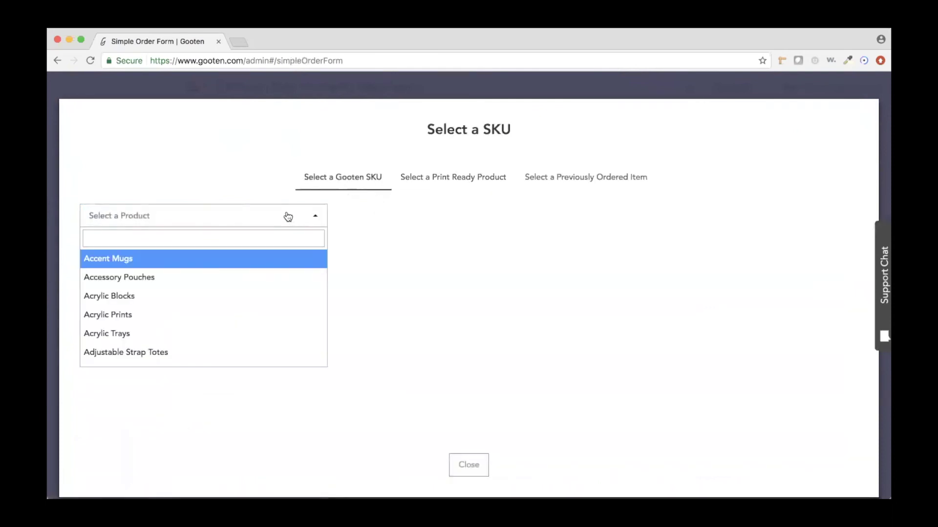
click(230, 295)
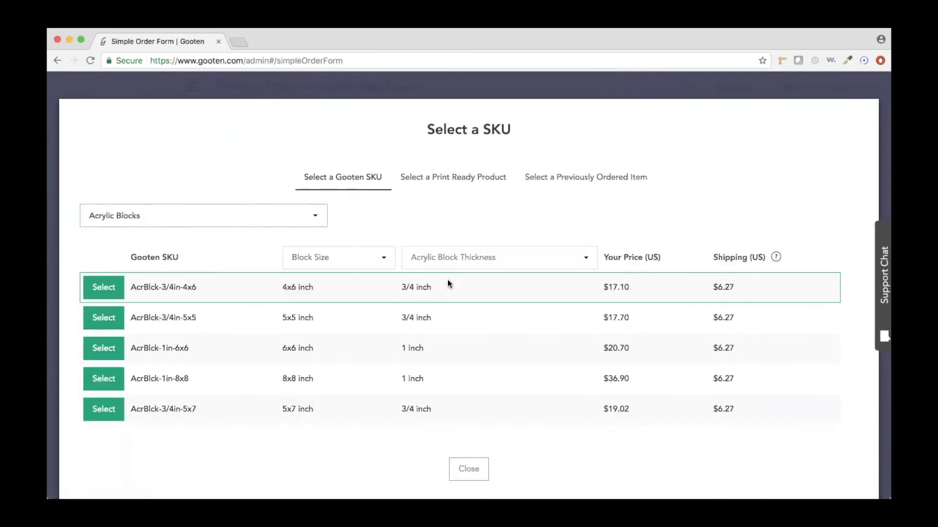
click(102, 288)
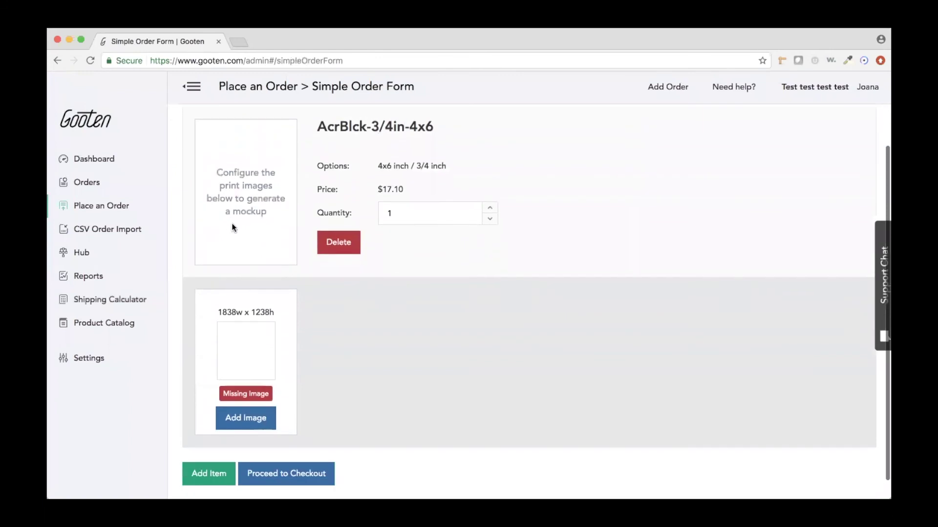
Review the acrylic block's order details and image requirement, and look over the Settings sections
scroll(266, 190, down, 2)
scroll(264, 191, up, 5)
scroll(254, 337, down, 2)
scroll(254, 339, down, 2)
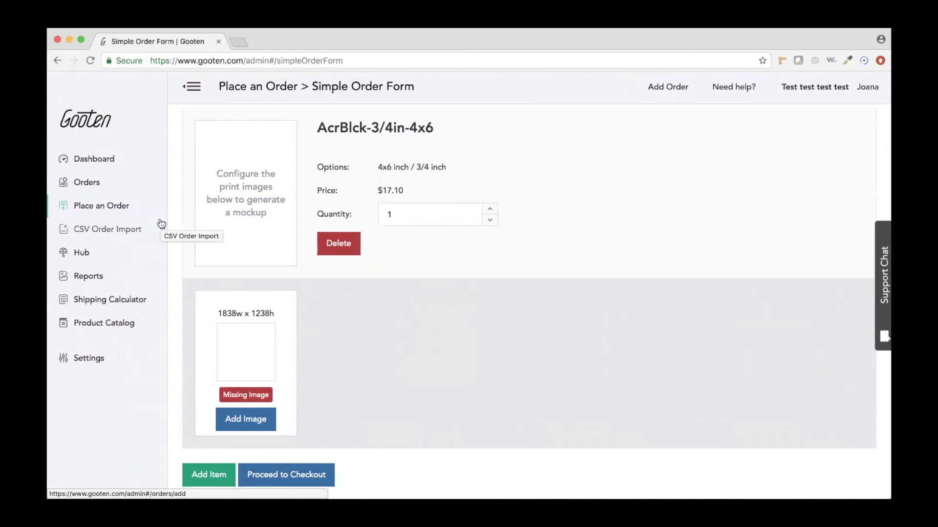
click(61, 361)
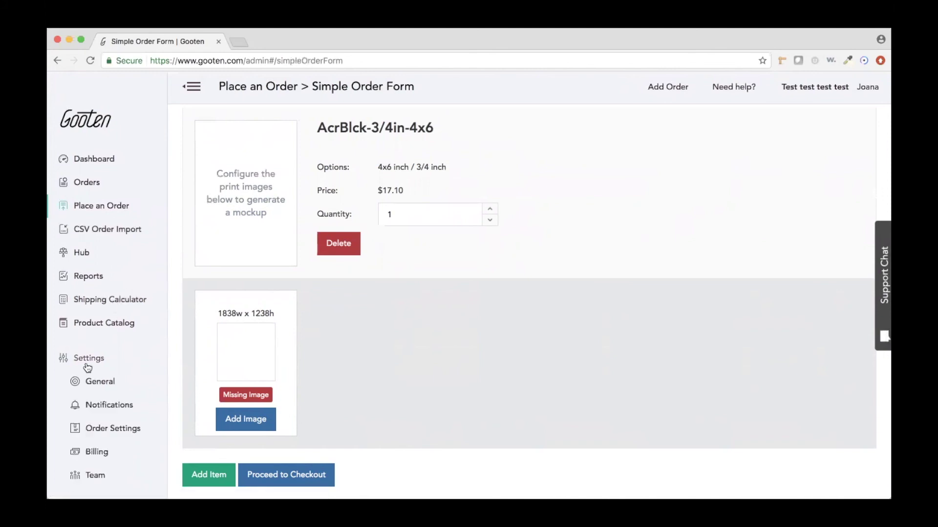
scroll(88, 410, down, 1)
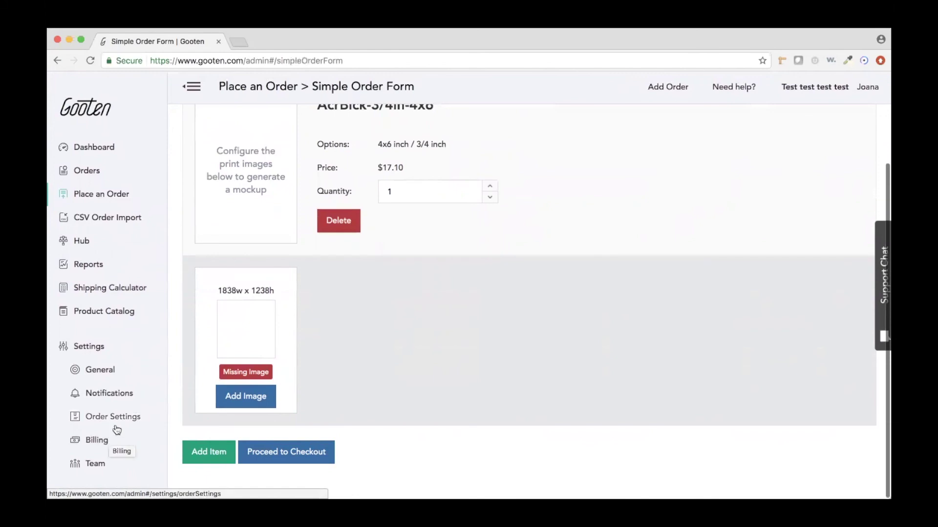
scroll(330, 253, up, 2)
scroll(329, 249, down, 1)
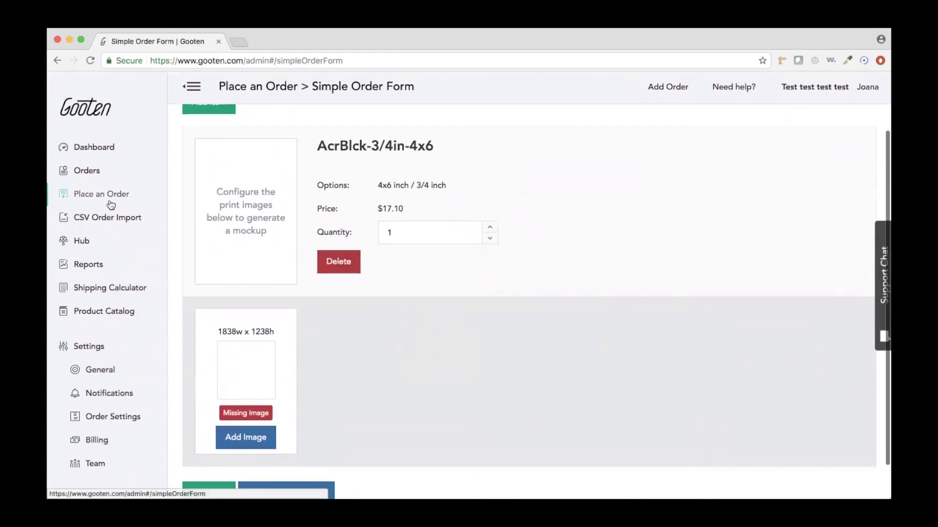
scroll(279, 341, down, 2)
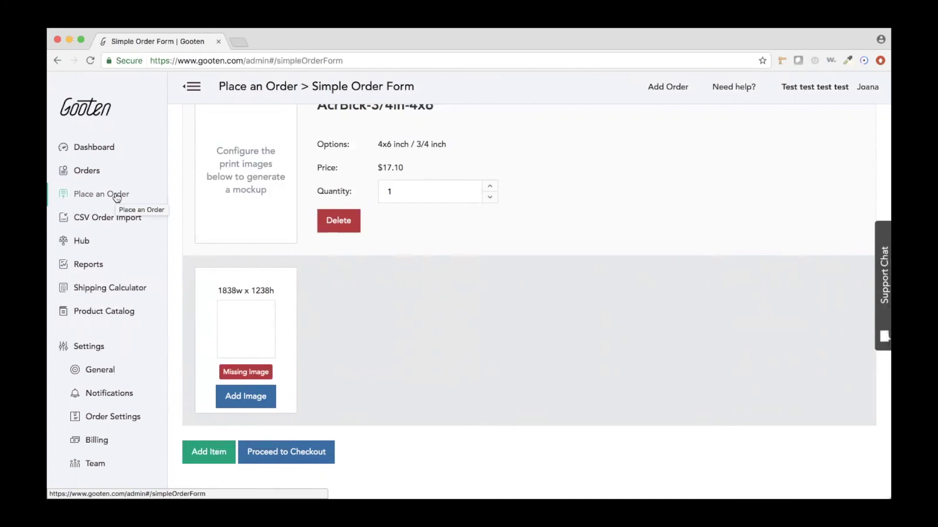
Leave the order form without saving, go to the Hub and look through all products including the Sloth T-Shirt
click(99, 240)
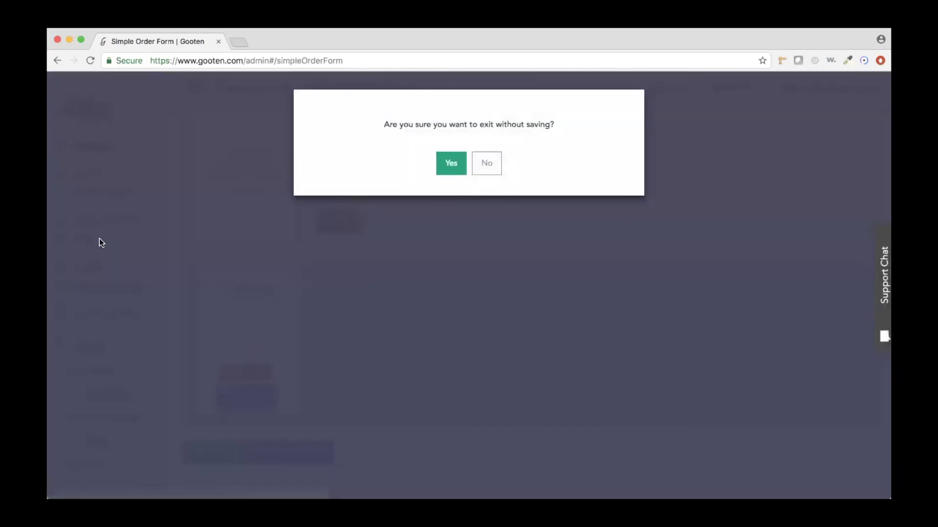
click(451, 161)
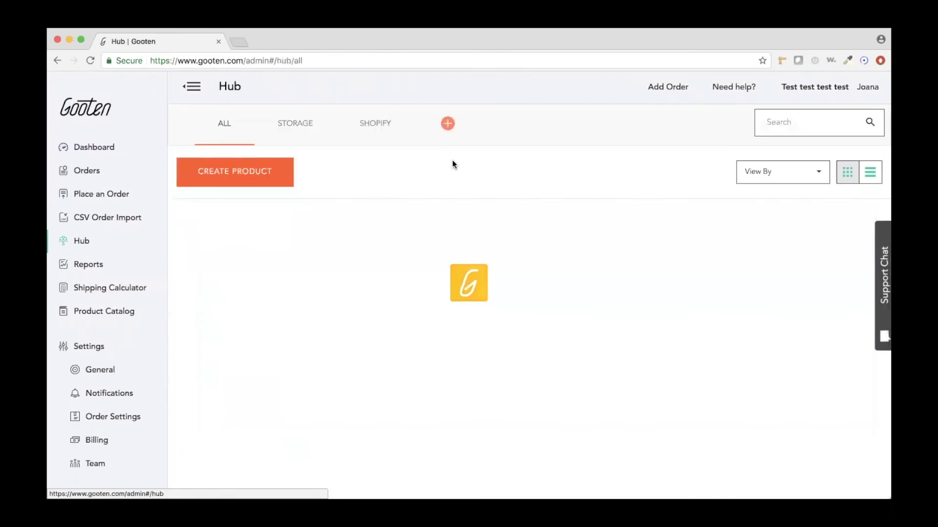
scroll(529, 210, down, 6)
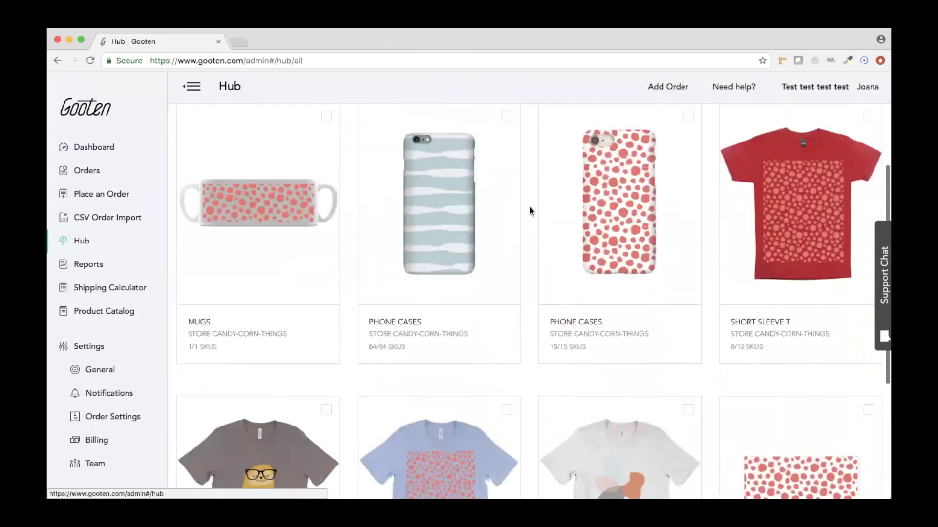
scroll(530, 209, down, 1)
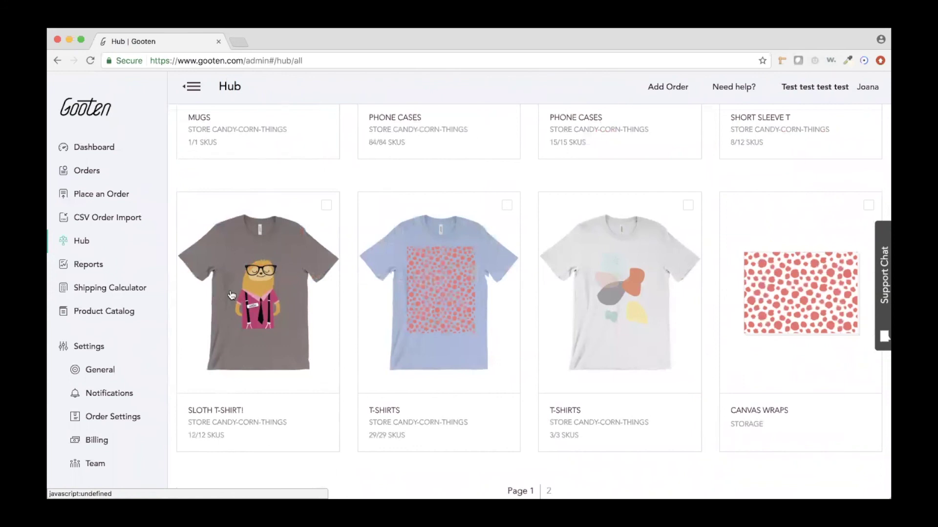
scroll(280, 351, up, 1)
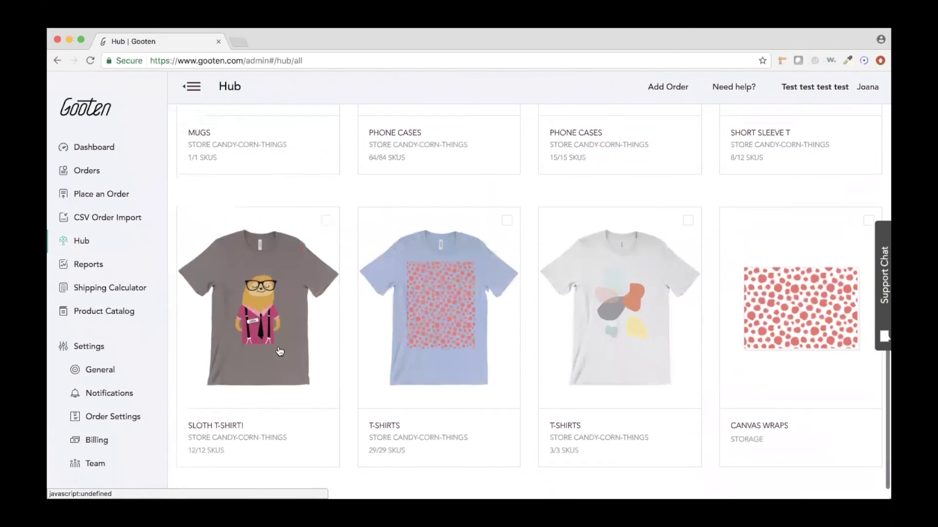
scroll(279, 351, down, 1)
scroll(279, 352, up, 5)
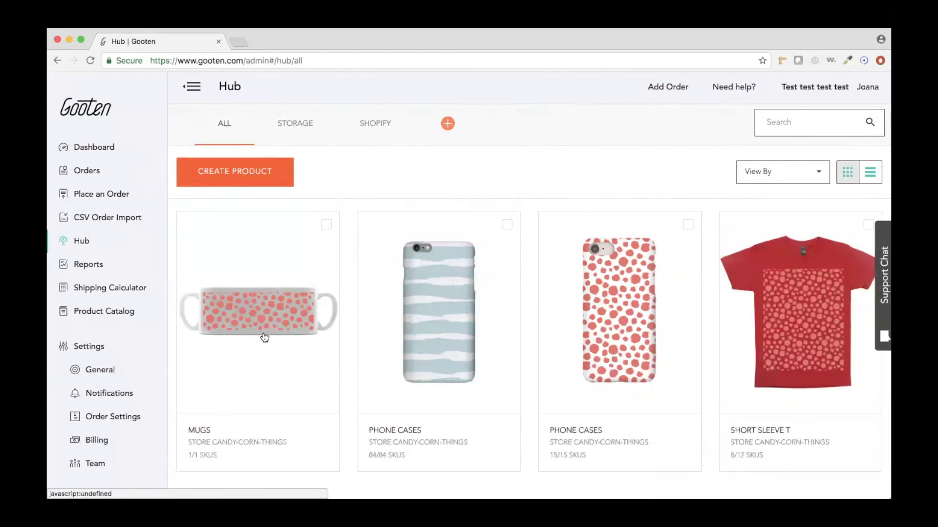
scroll(264, 338, down, 1)
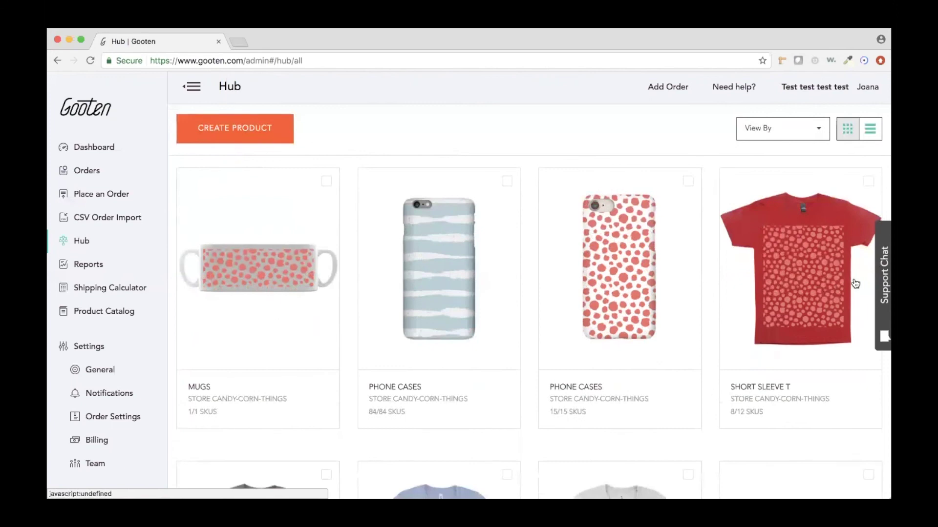
scroll(854, 284, down, 1)
scroll(786, 296, down, 2)
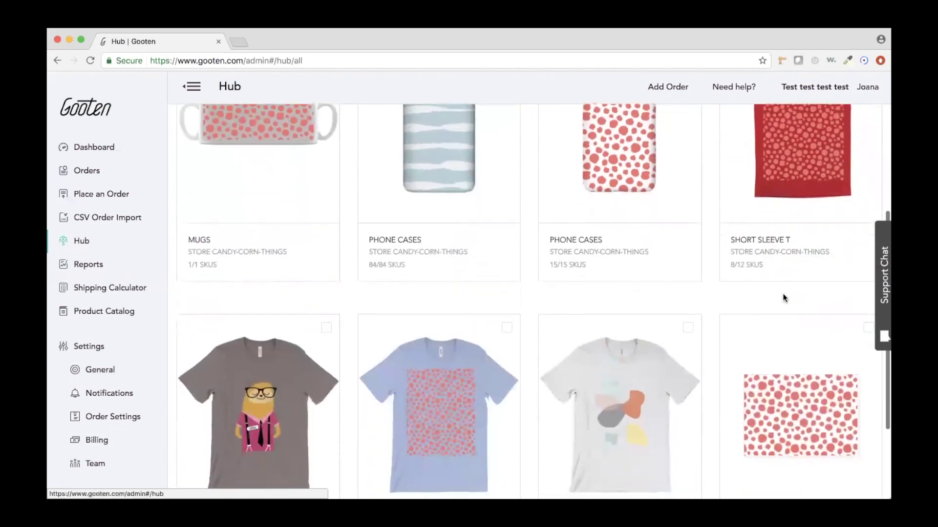
scroll(783, 293, up, 3)
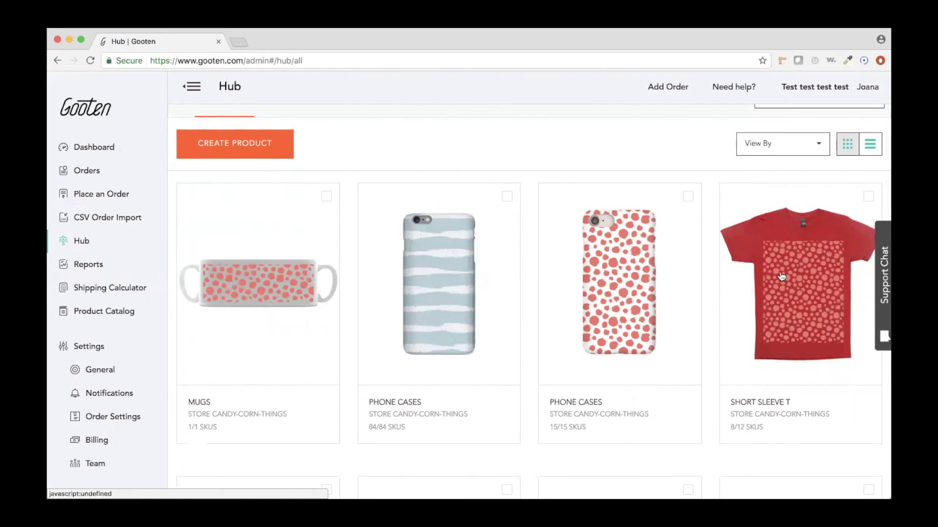
scroll(781, 276, down, 1)
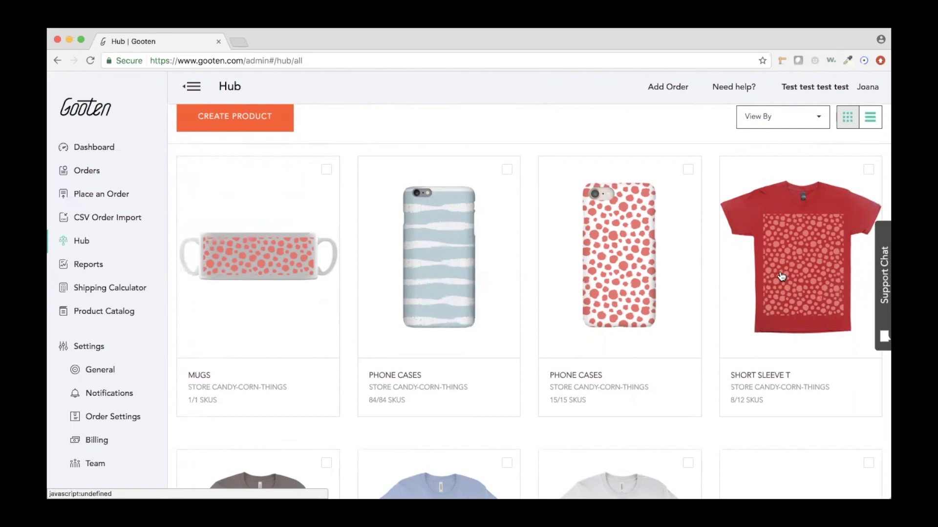
scroll(518, 304, down, 5)
scroll(520, 303, up, 6)
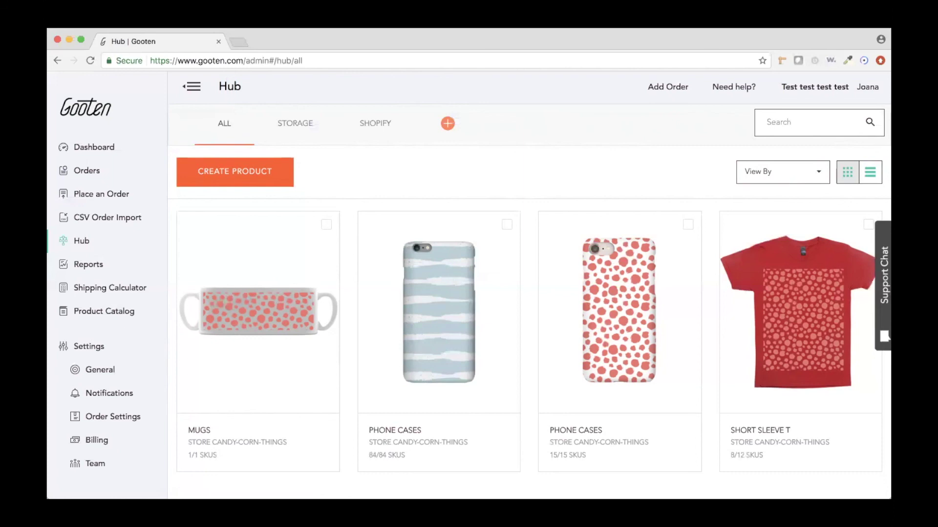
In the candy-corn-things Shopify store, start linking a product and choose the existing T-Shirts product to connect
click(374, 126)
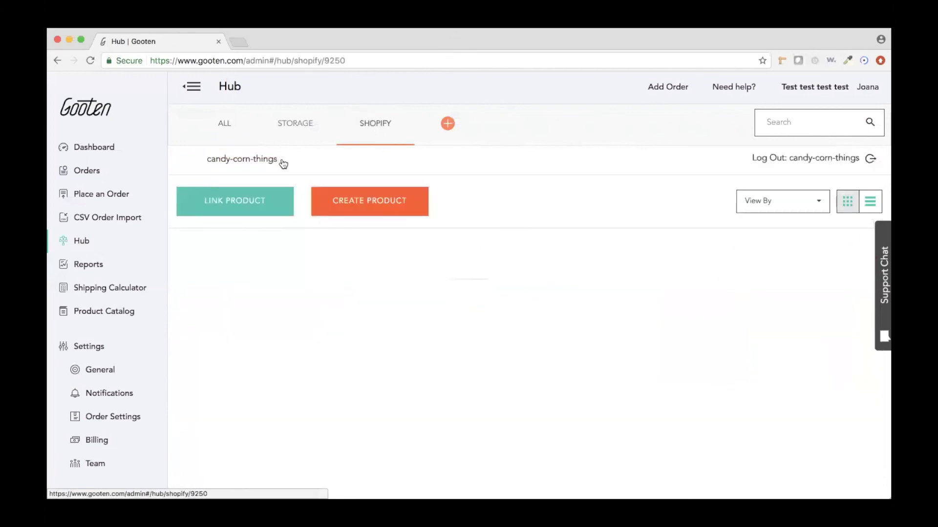
click(241, 210)
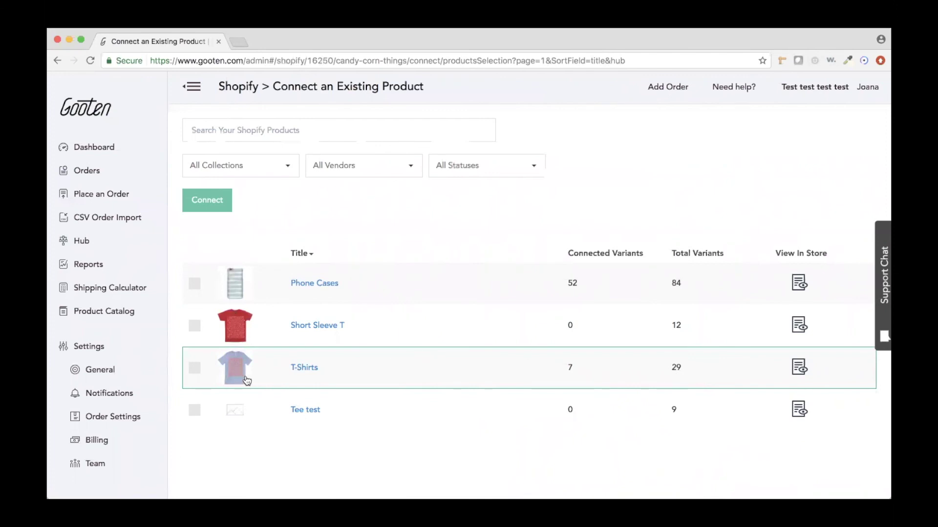
click(194, 369)
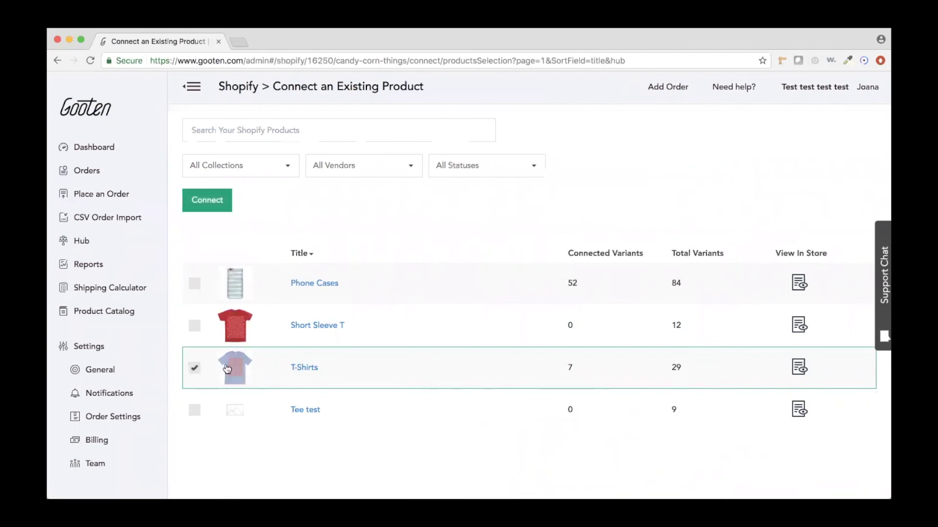
click(212, 209)
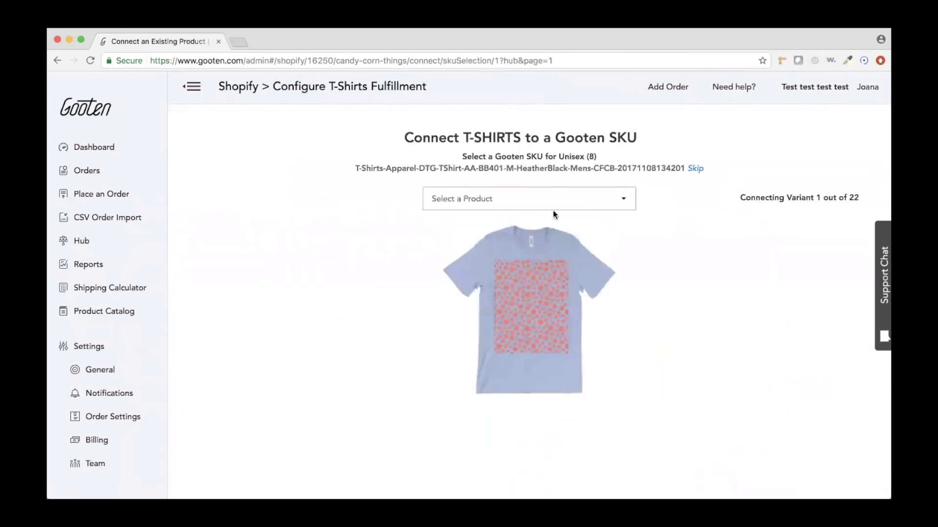
Choose T-Shirts as the Gooten product to connect and look through its available SKUs
click(554, 209)
text(t-)
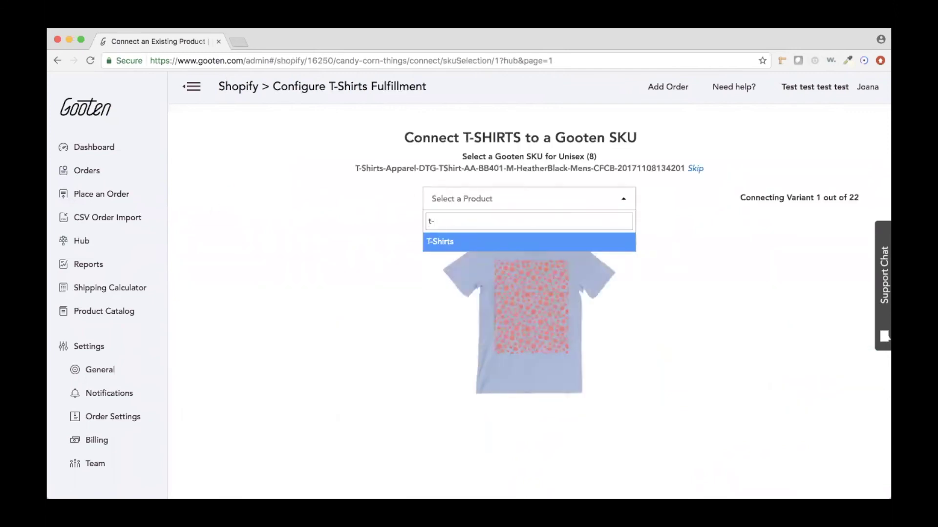
key(Return)
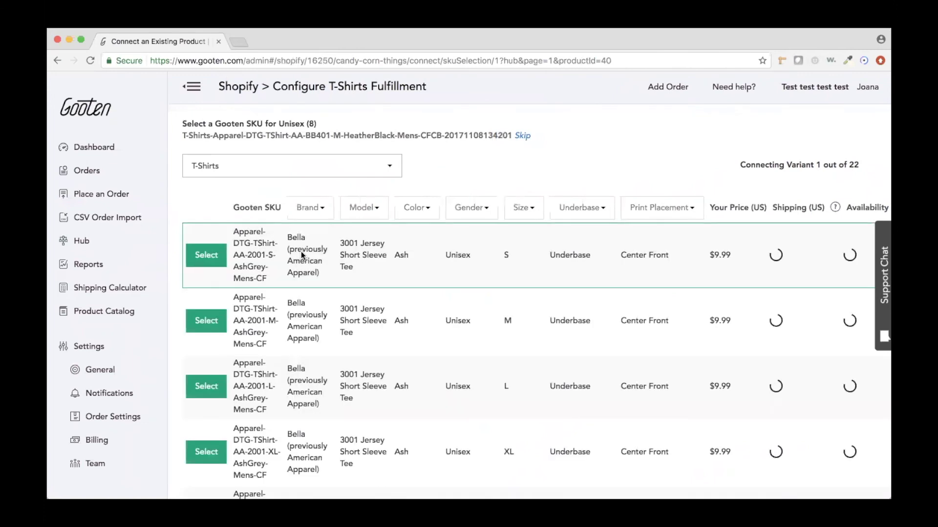
scroll(296, 267, down, 4)
scroll(296, 268, up, 4)
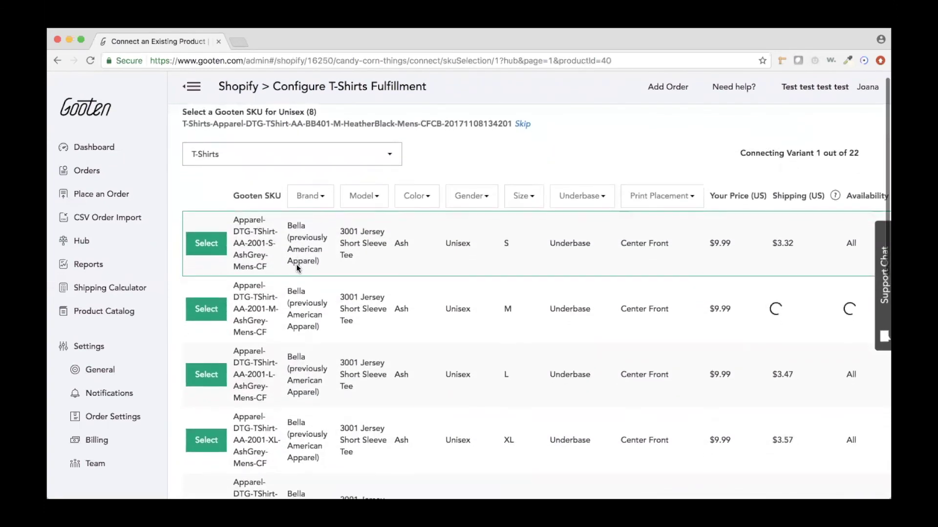
scroll(296, 265, down, 10)
scroll(296, 266, up, 10)
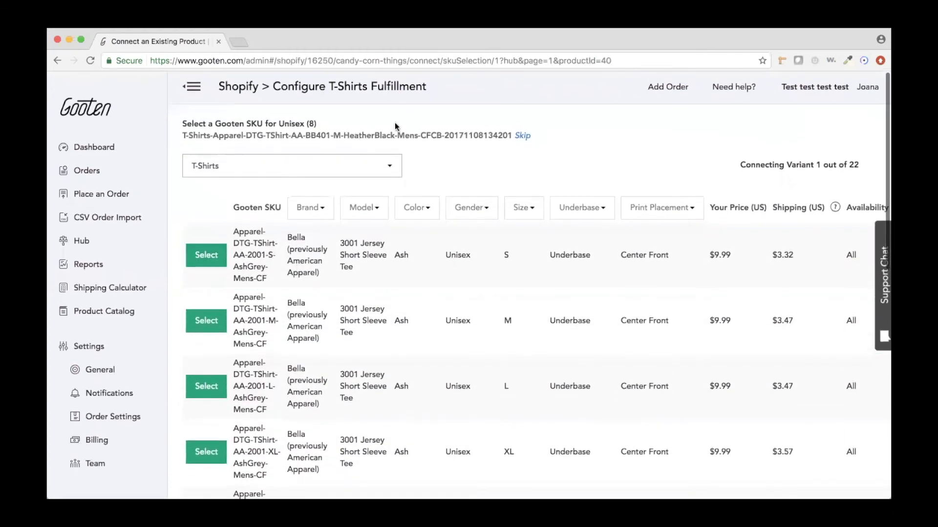
Connect the first four T-Shirts variants to the Ash Gooten SKUs in sizes S, M, L and S
click(216, 256)
drag(197, 135, 313, 182)
click(221, 325)
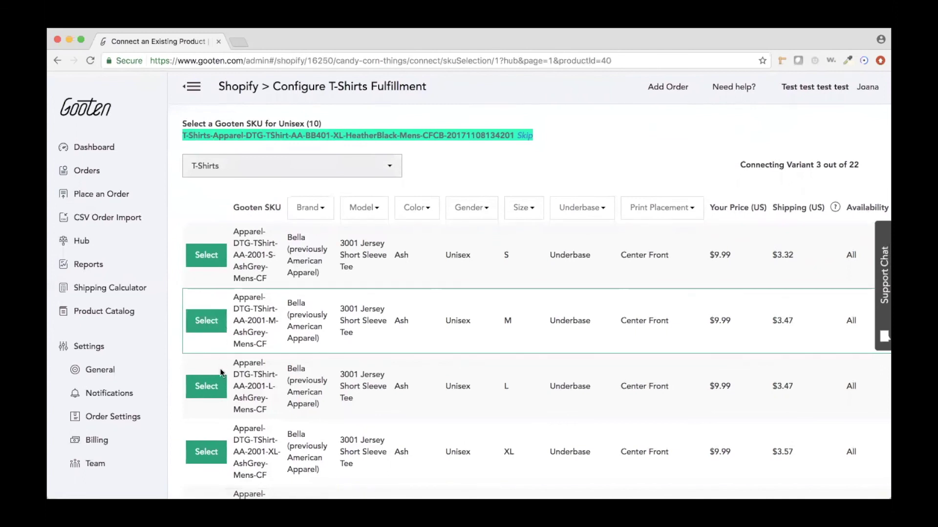
click(222, 384)
click(210, 263)
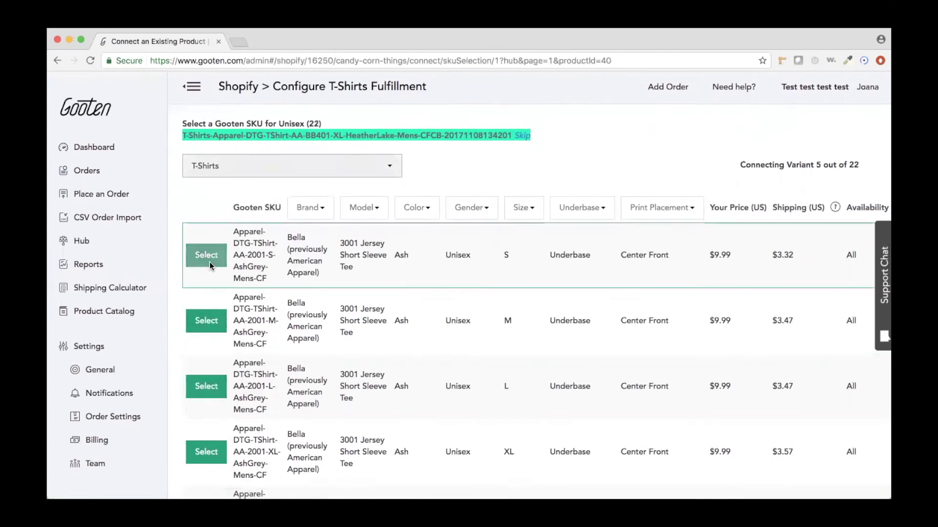
Skip connecting all the remaining T-Shirts variants, from variant 5 through 22, to reach the design stage
click(556, 135)
scroll(689, 146, down, 2)
scroll(690, 147, up, 2)
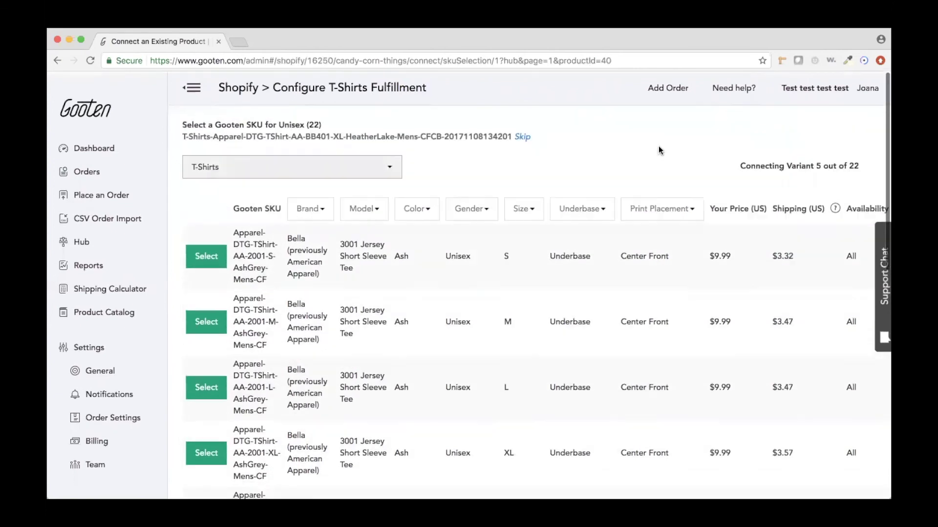
triple_click(528, 137)
click(527, 137)
triple_click(527, 138)
double_click(527, 138)
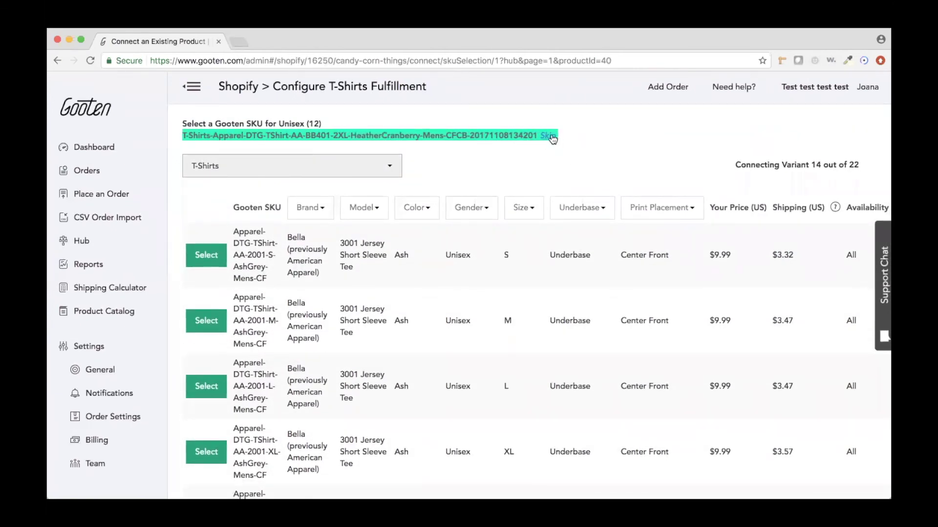
click(554, 138)
click(539, 138)
click(538, 138)
triple_click(539, 138)
click(539, 138)
click(526, 139)
click(526, 139)
click(519, 138)
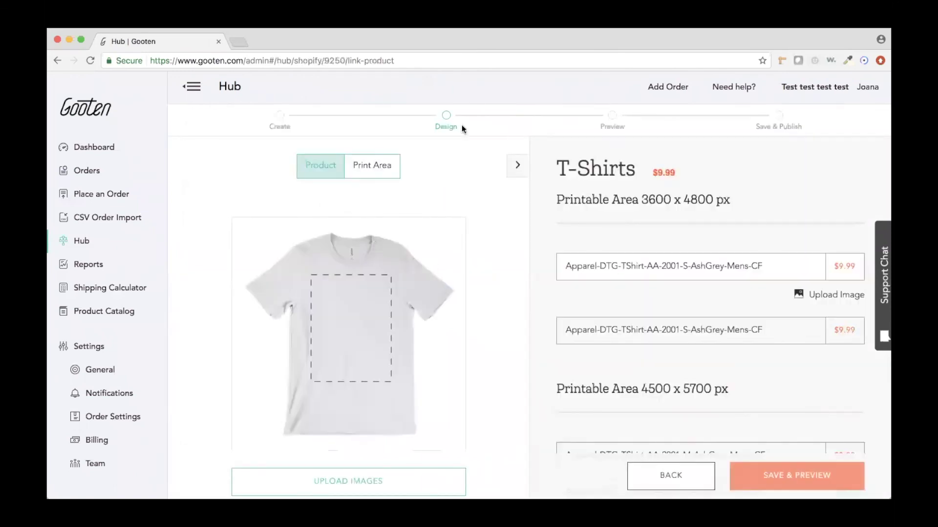
View the linked T-Shirts design page and return to the Hub's product overview without saving
scroll(432, 355, down, 1)
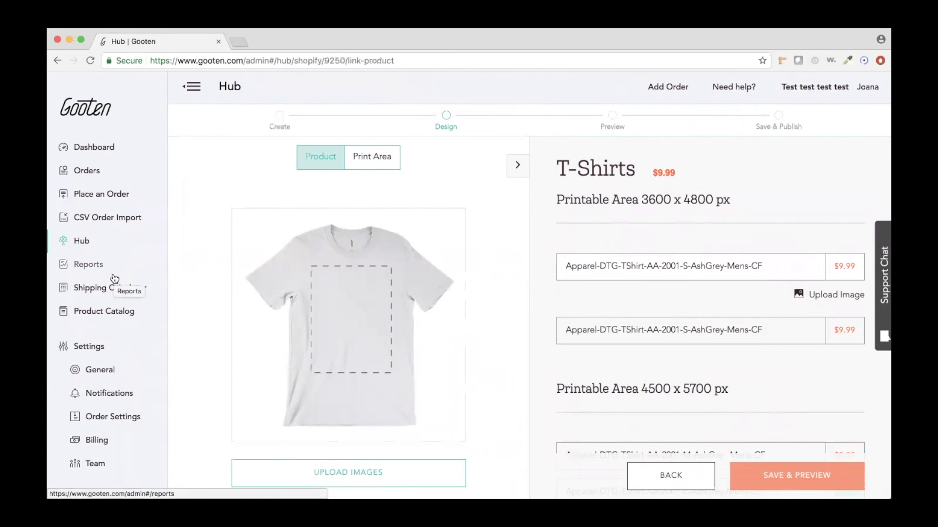
click(82, 242)
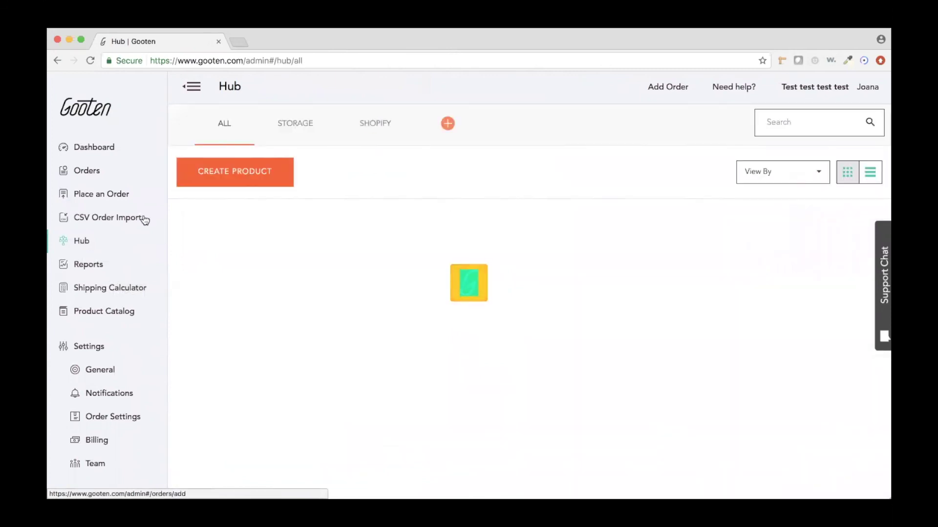